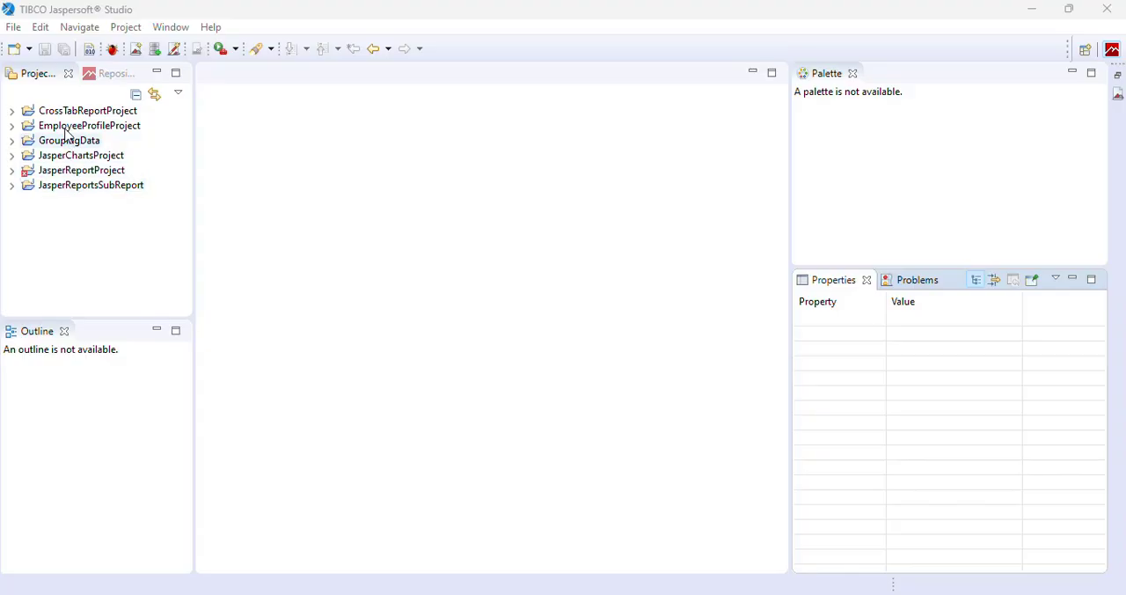
Create a new JasperReports project named TableComponentProject.
left_click(14, 28)
mouse_move(102, 48)
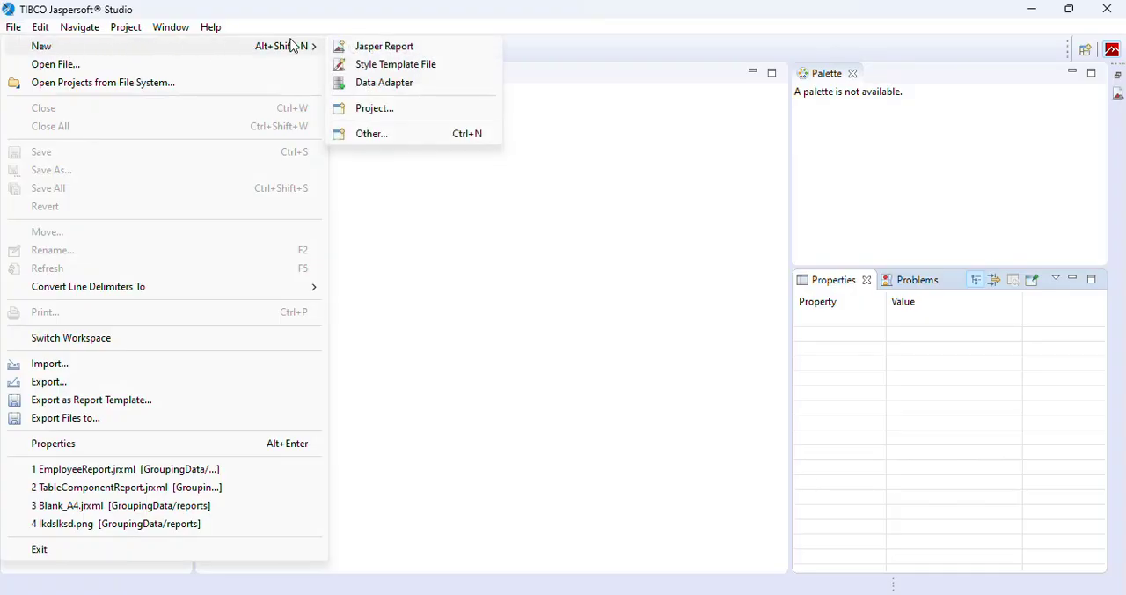
left_click(393, 113)
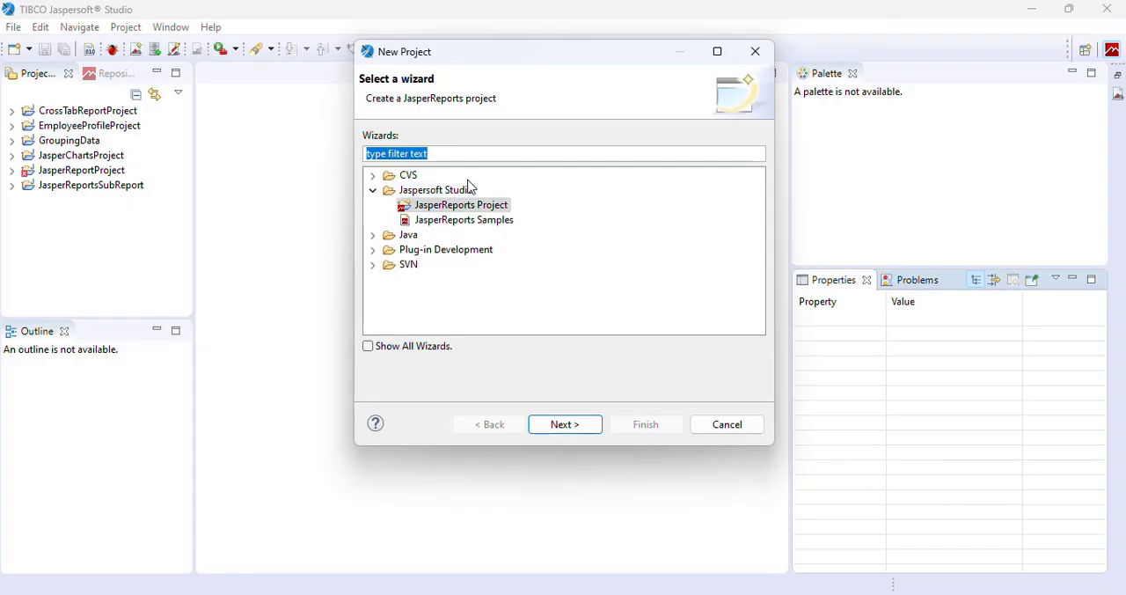
left_click(443, 207)
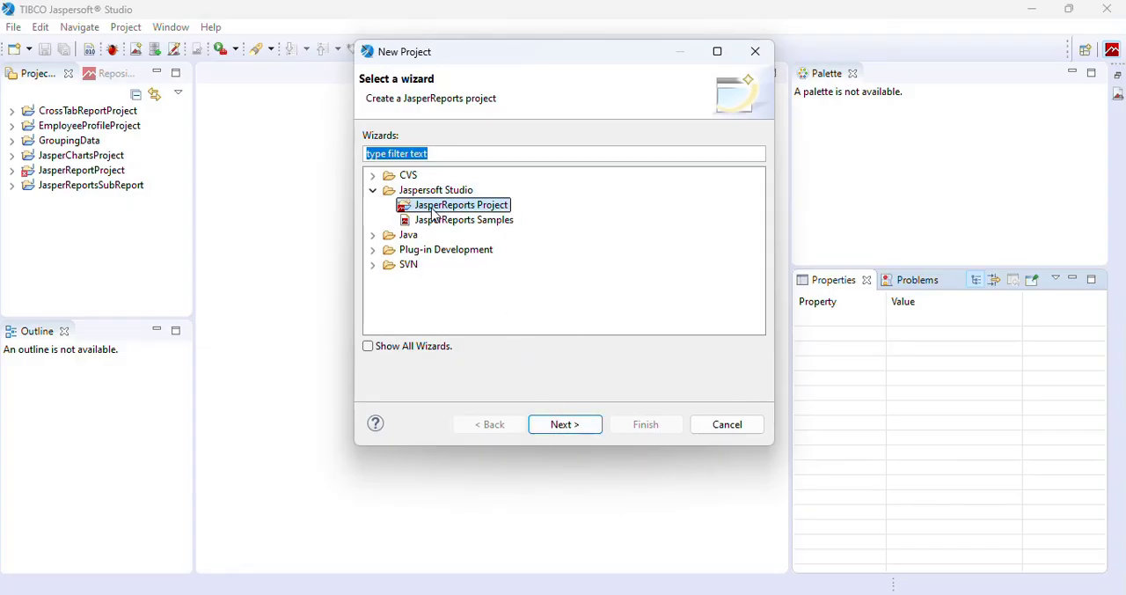
left_click(480, 205)
left_click(567, 430)
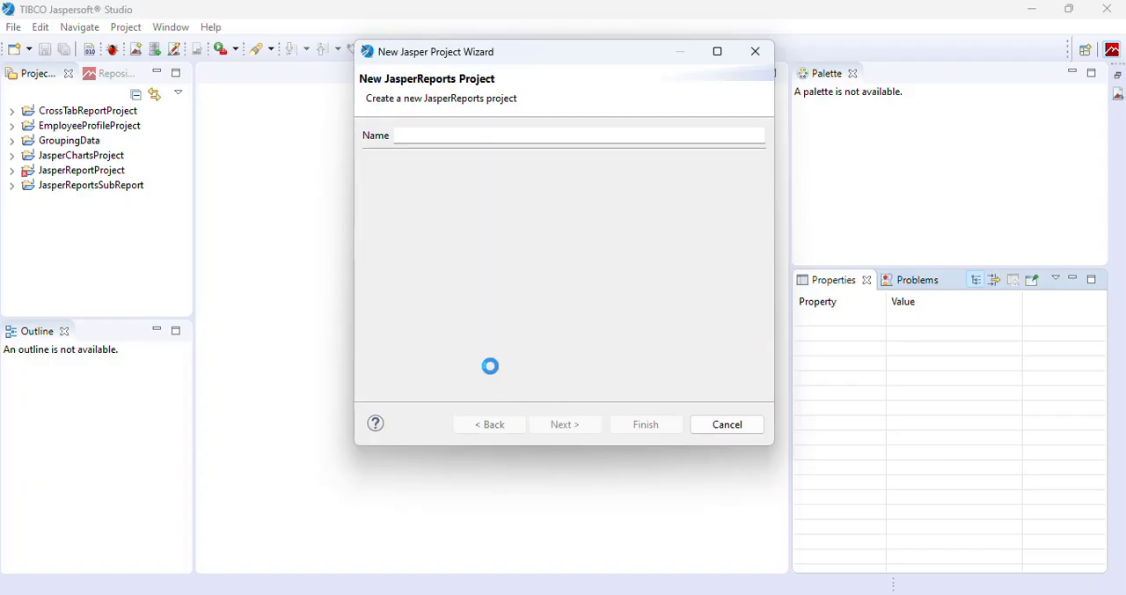
left_click(417, 137)
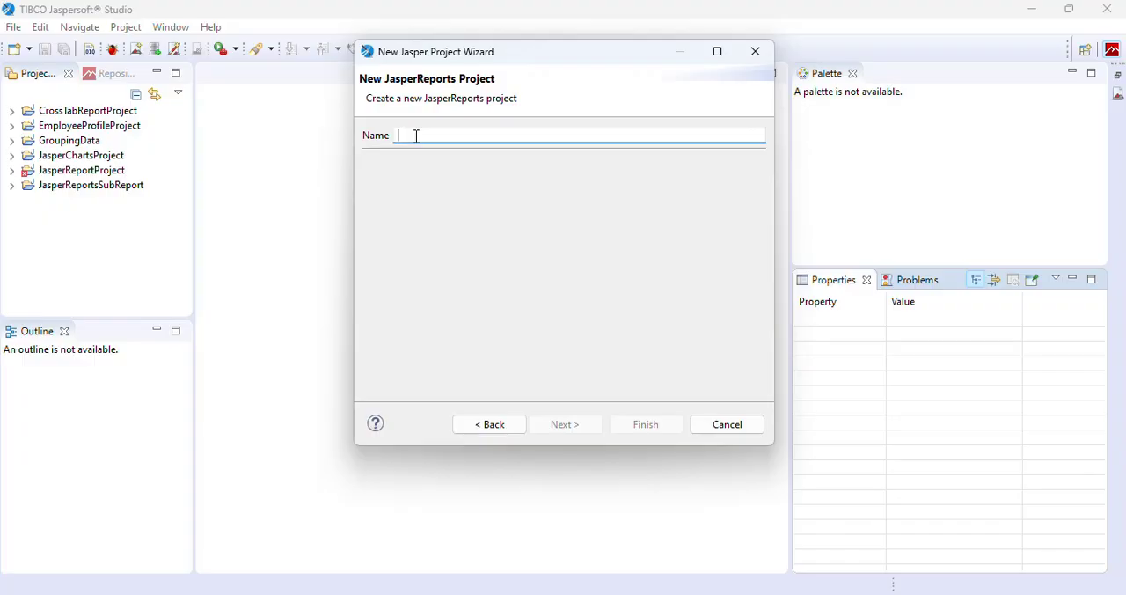
type("TableComponentProject")
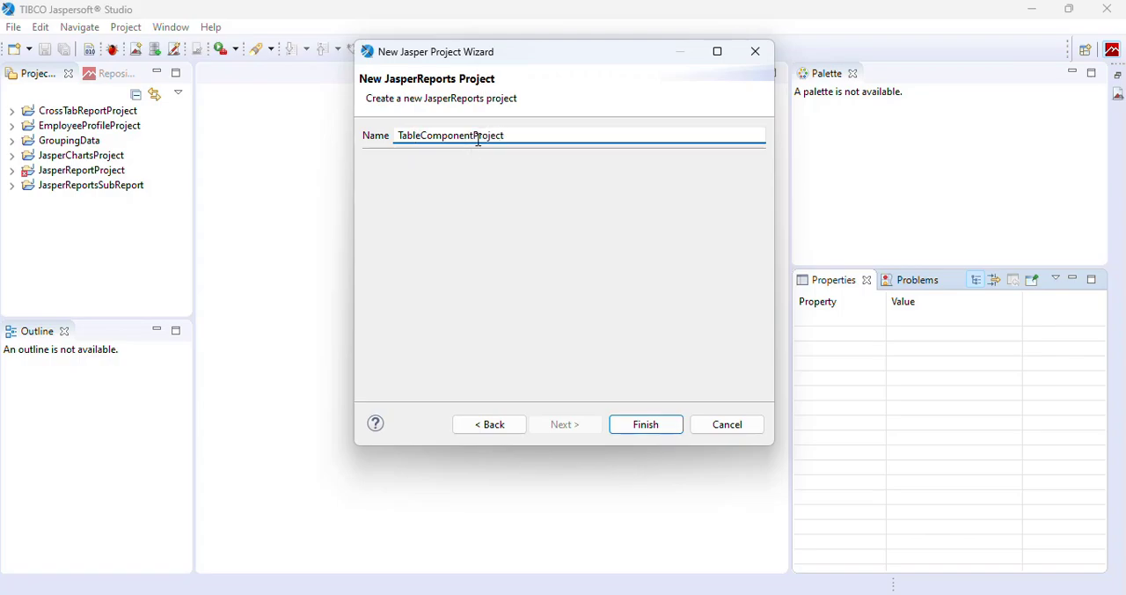
left_click(646, 428)
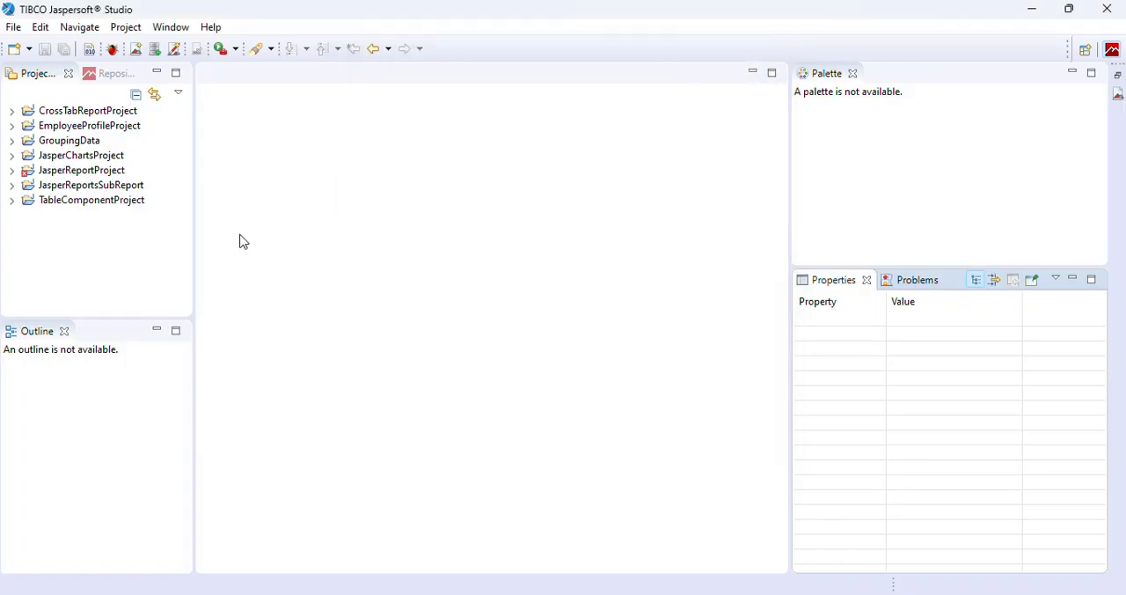
Create a folder named reports inside TableComponentProject.
left_click(12, 201)
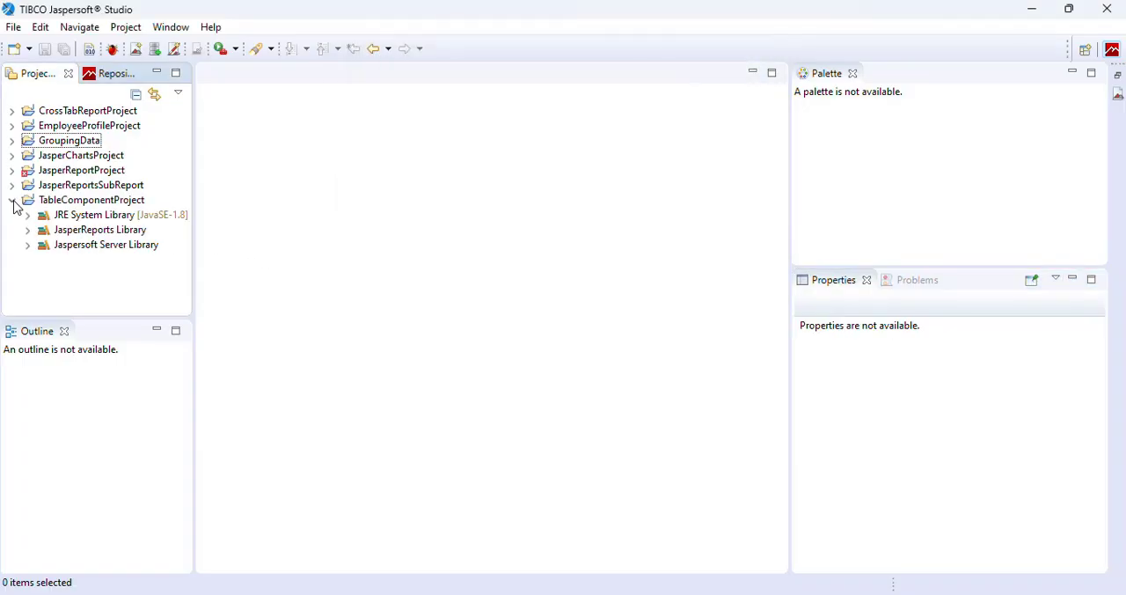
left_click(83, 201)
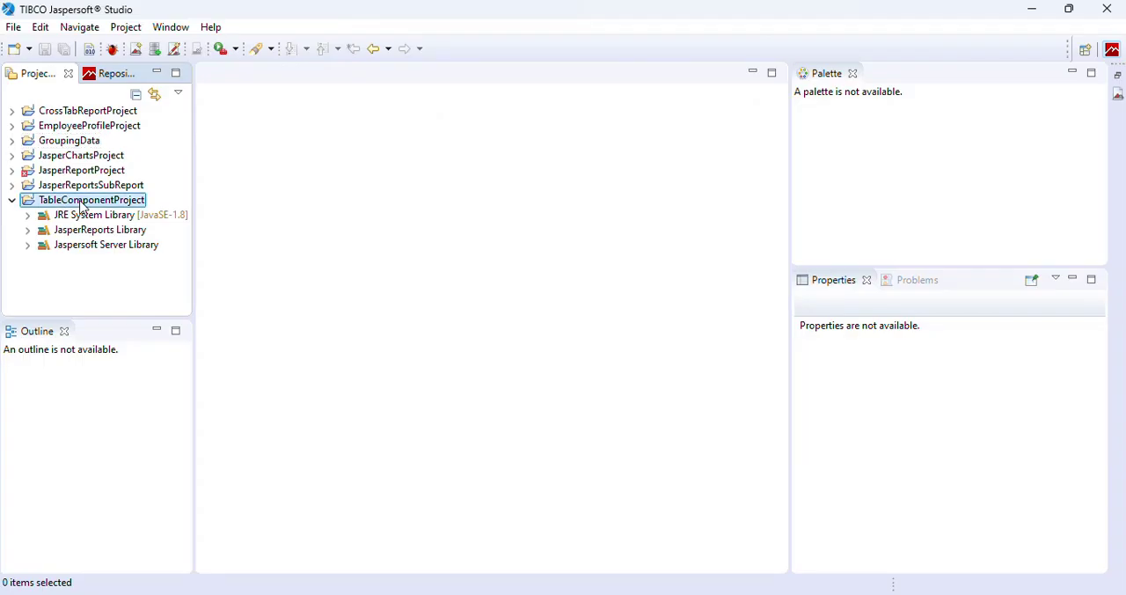
right_click(83, 204)
mouse_move(334, 141)
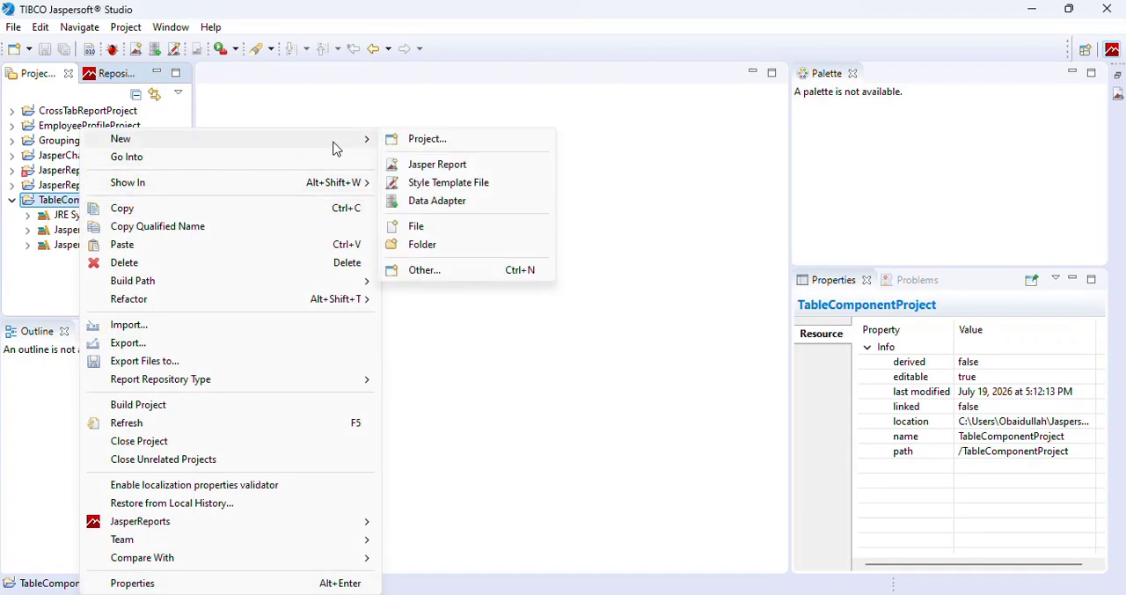
left_click(437, 249)
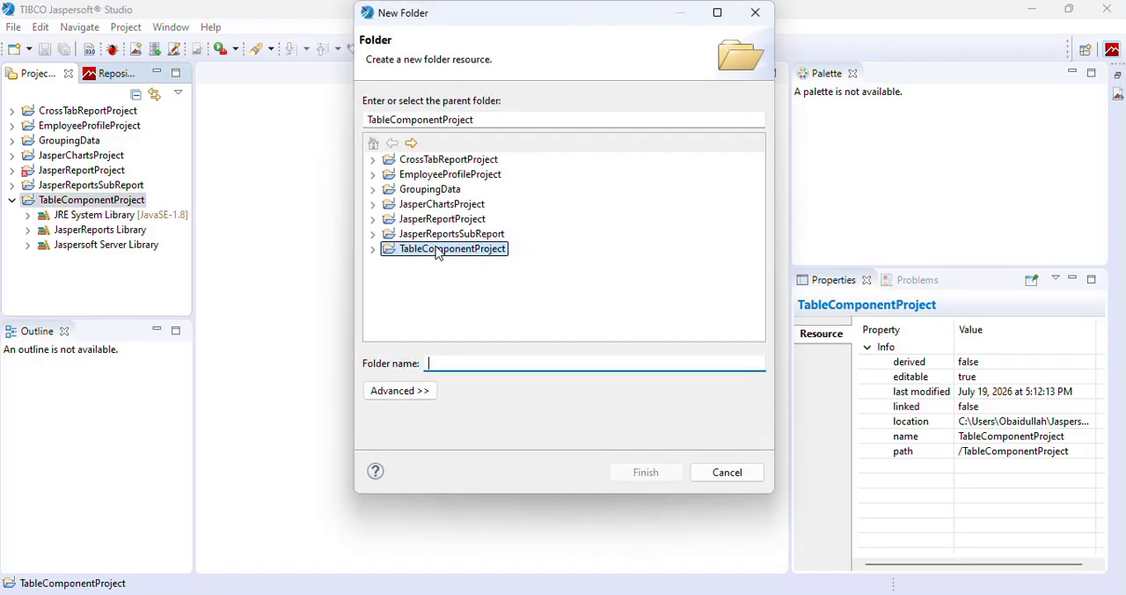
type("reports")
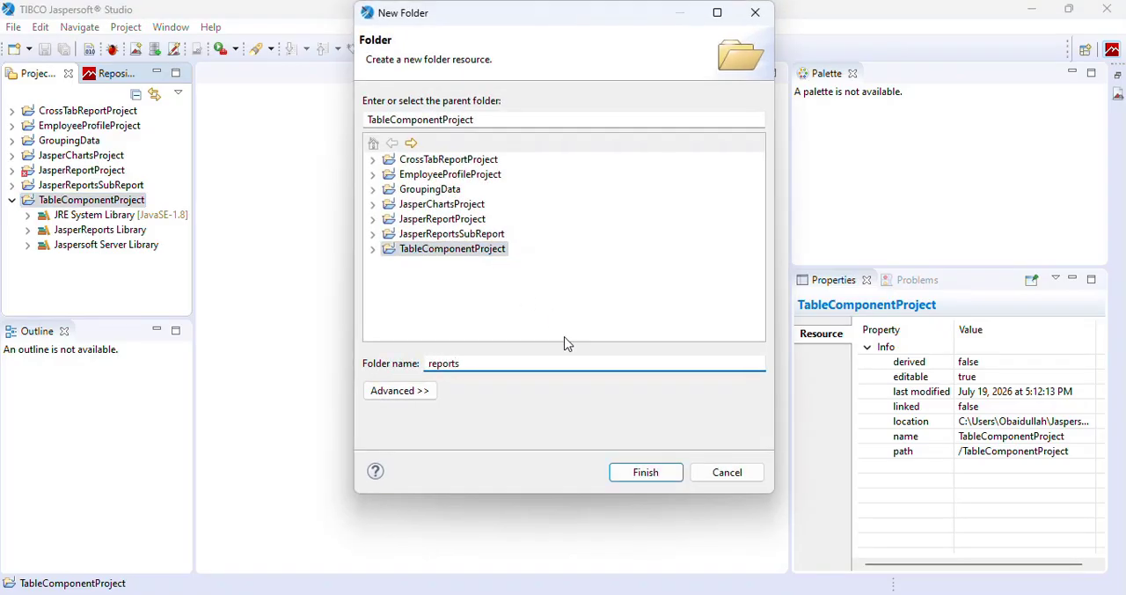
left_click(644, 480)
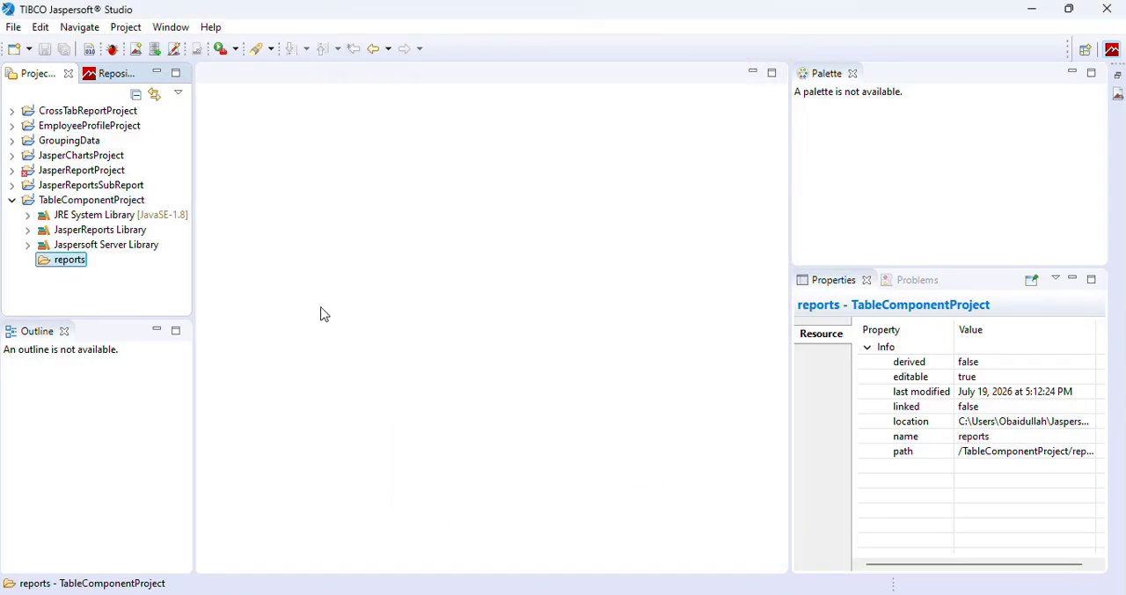
Start a new Jasper Report in the reports folder of TableComponentProject using the Blank A4 template.
right_click(61, 268)
mouse_move(304, 216)
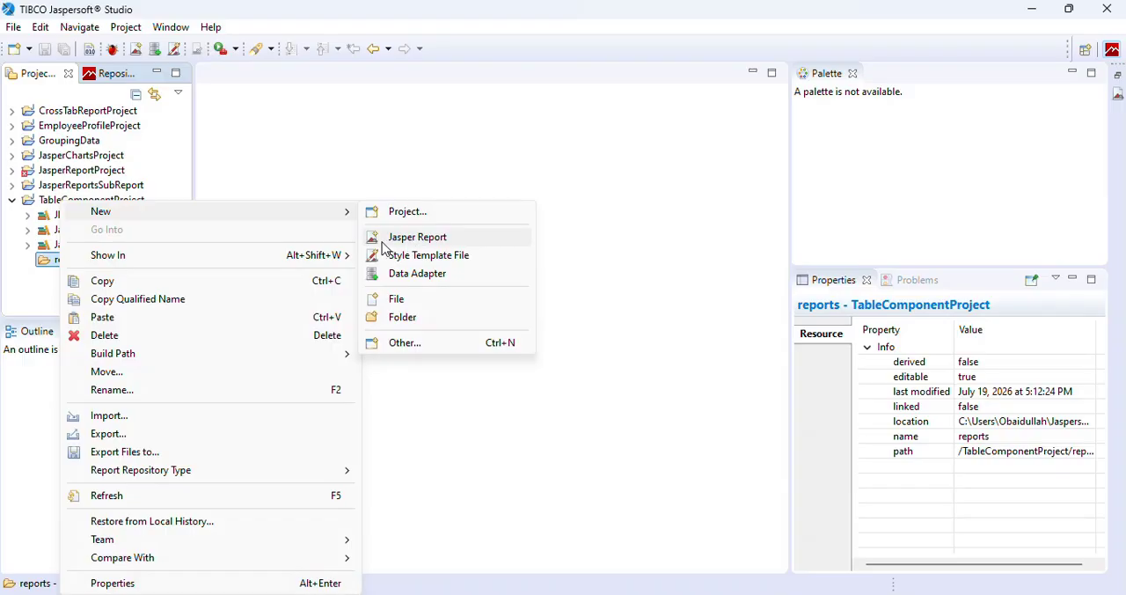
left_click(418, 238)
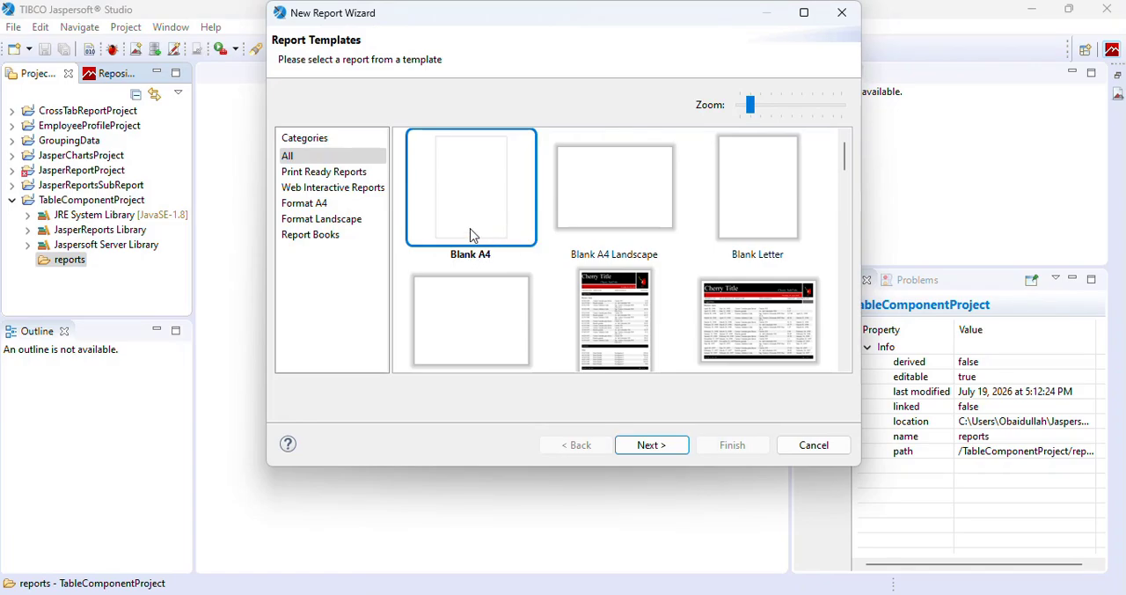
left_click(649, 446)
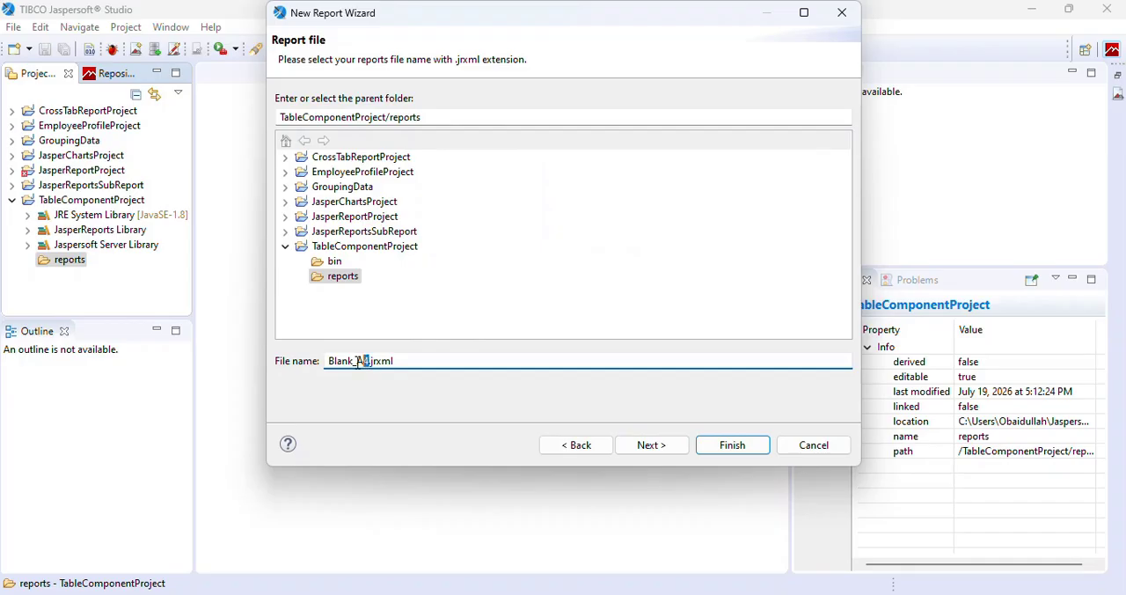
Name the report file EmployeeListReport.jrxml and continue to the data source settings.
left_click_drag(360, 361, 327, 361)
type("EmployeeL")
type("istRepo")
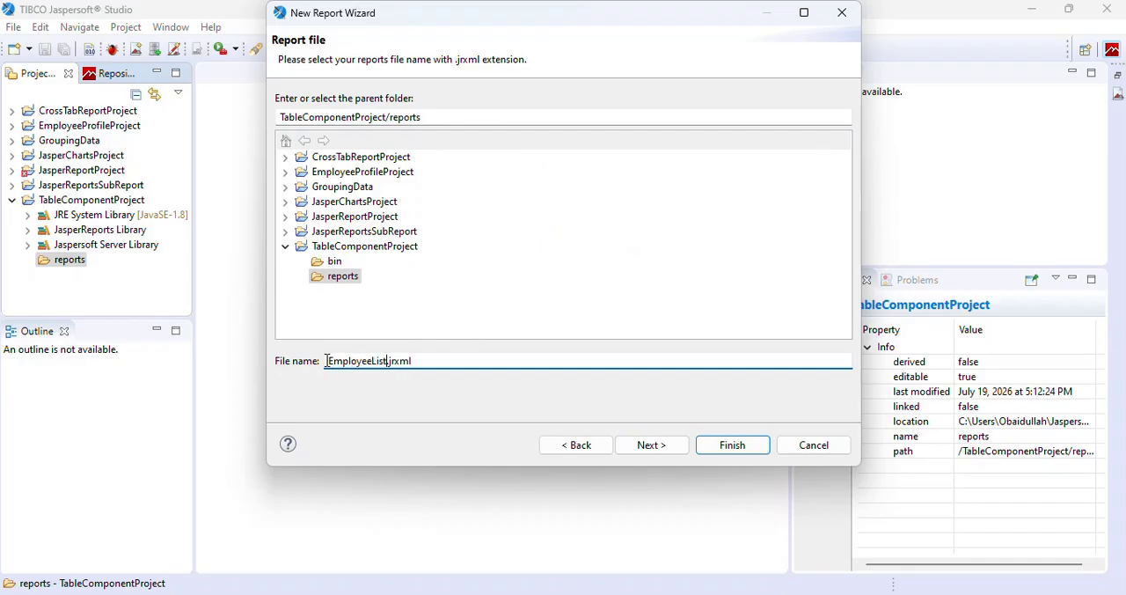
key("BackSpace")
key("BackSpace")
type("port")
left_click(662, 449)
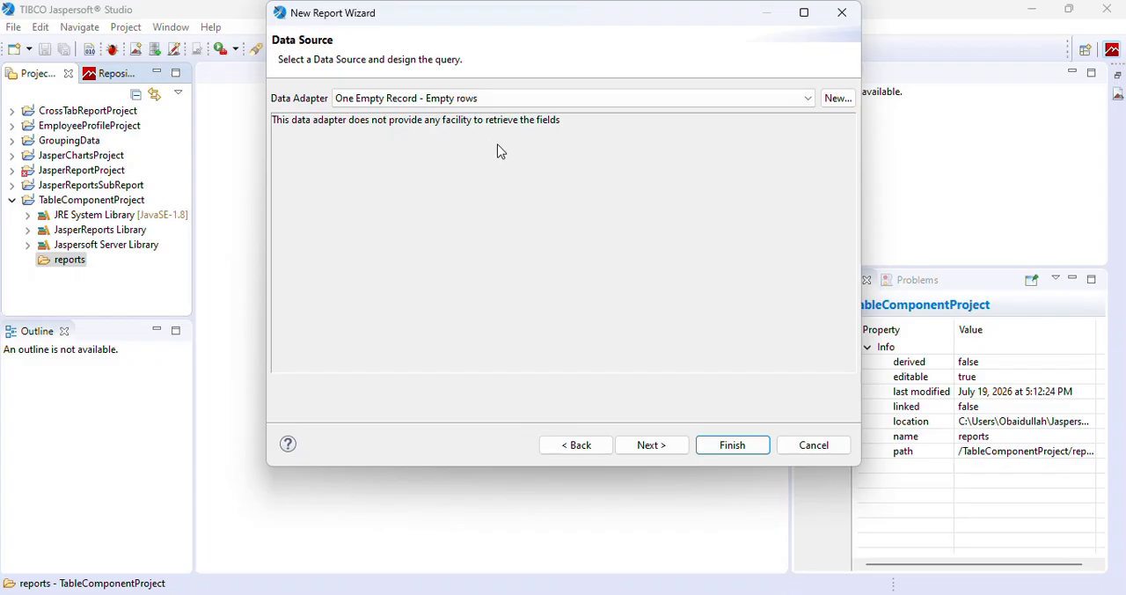
Start a new Database JDBC Connection data adapter for the report and name it TableConnection1.
left_click(837, 101)
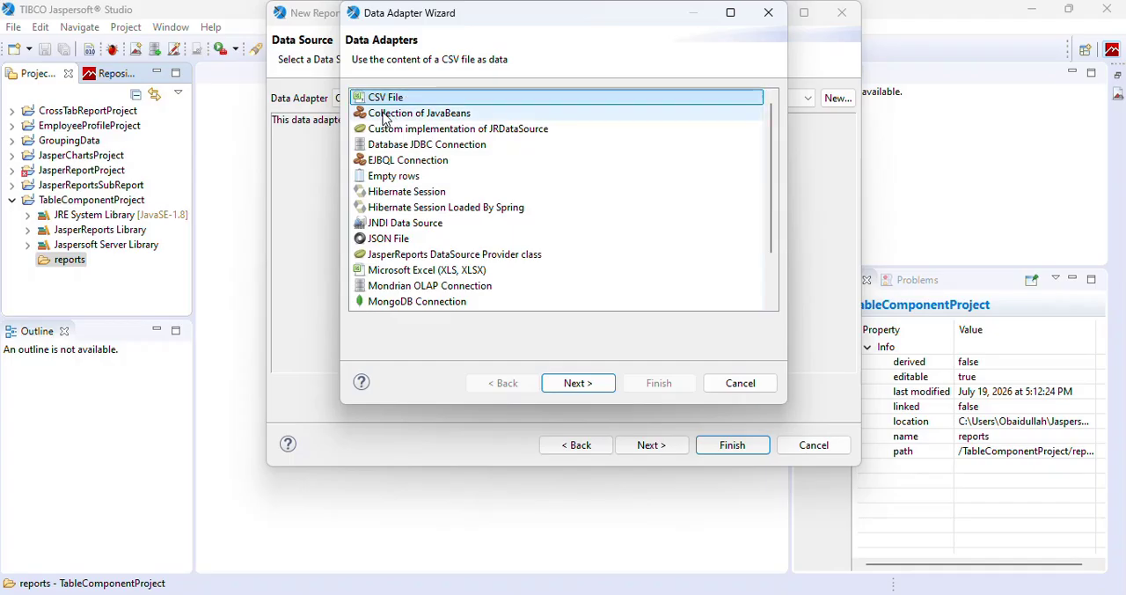
left_click(440, 150)
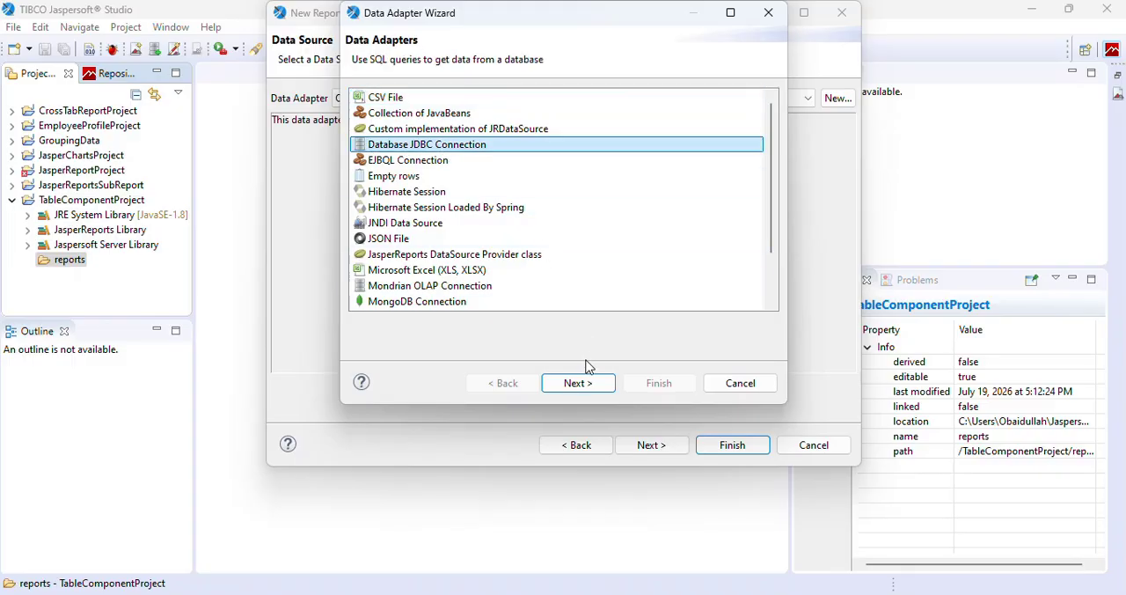
left_click(579, 387)
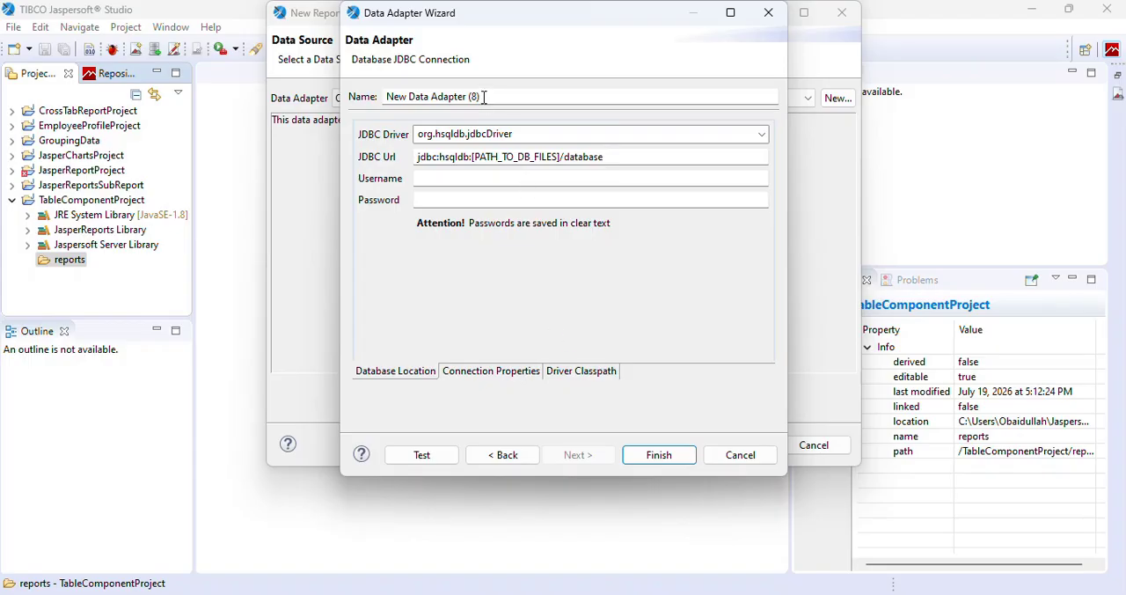
left_click_drag(483, 97, 385, 97)
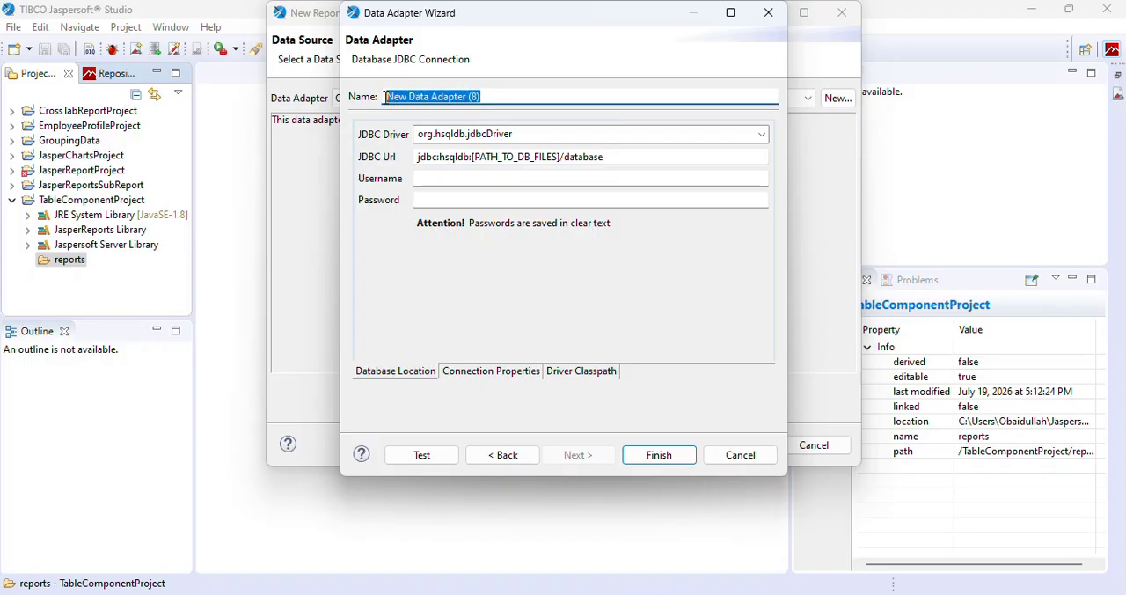
type("Tab")
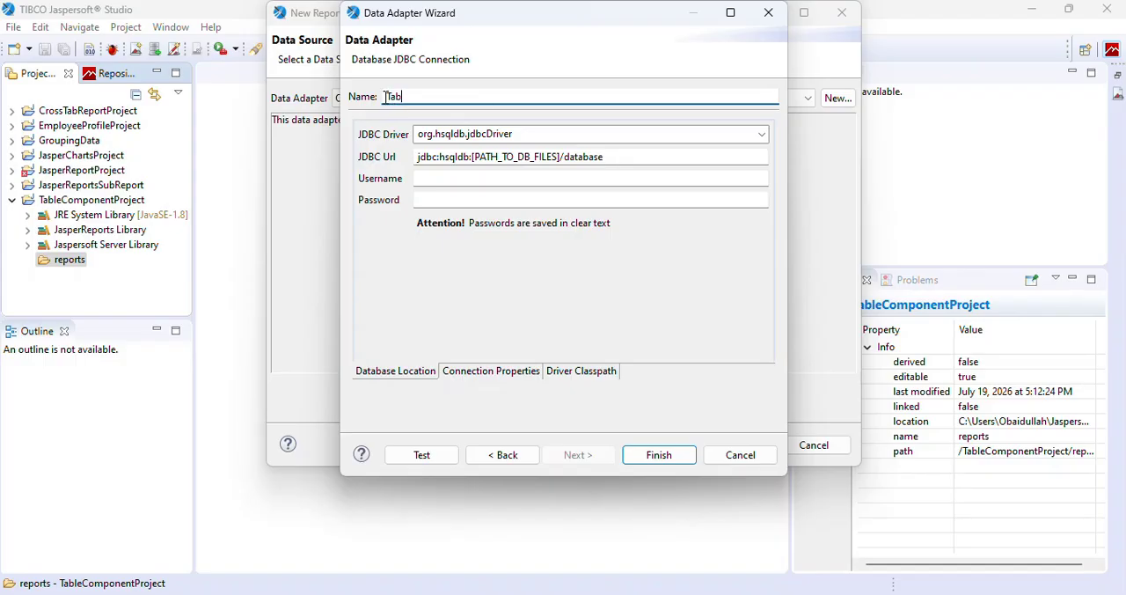
type("leConnection")
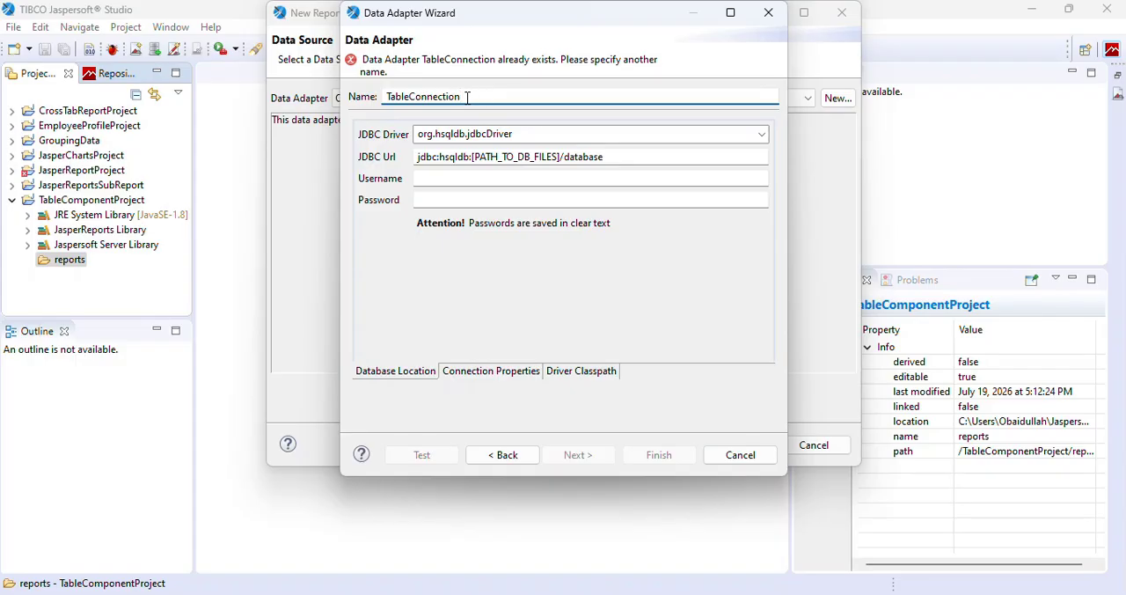
type("1")
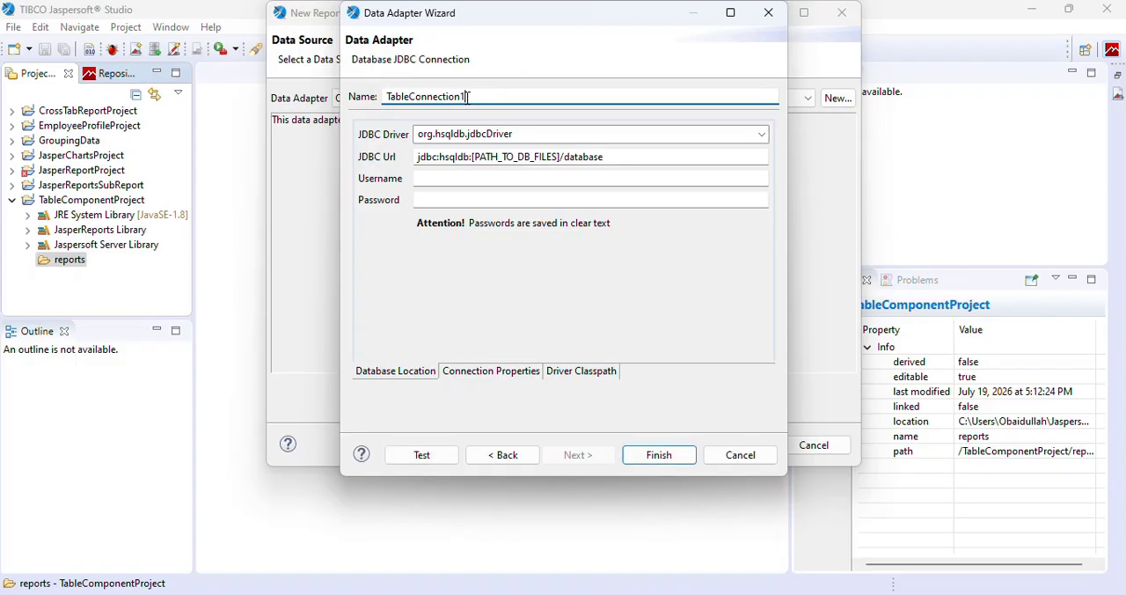
Set the adapter's JDBC driver to MySQL (com.mysql.jdbc.Driver).
left_click(763, 138)
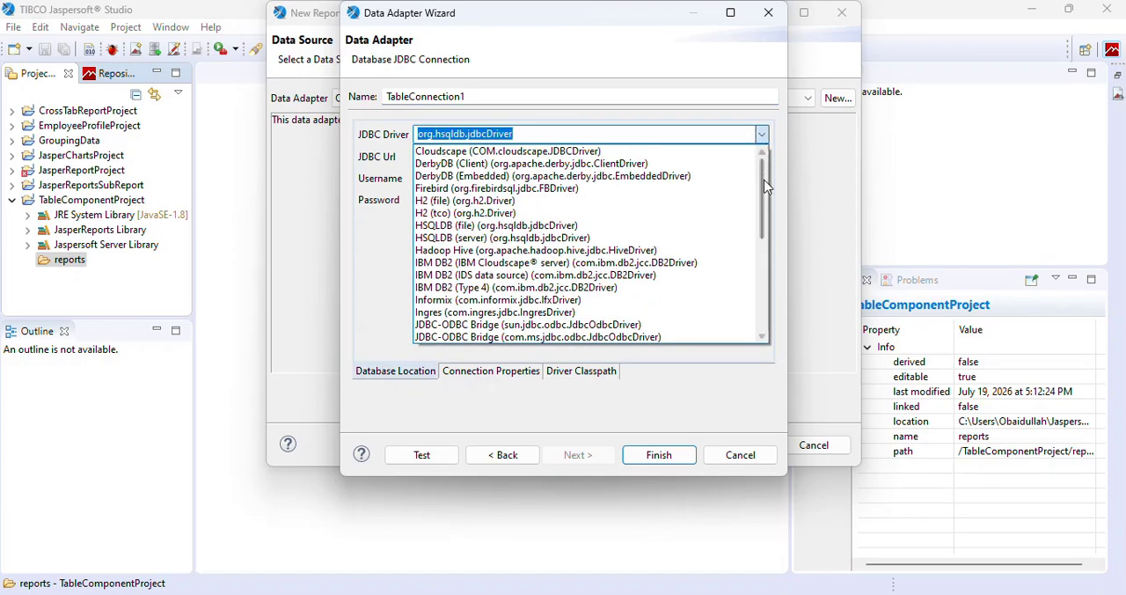
left_click(765, 247)
left_click_drag(765, 247, 766, 257)
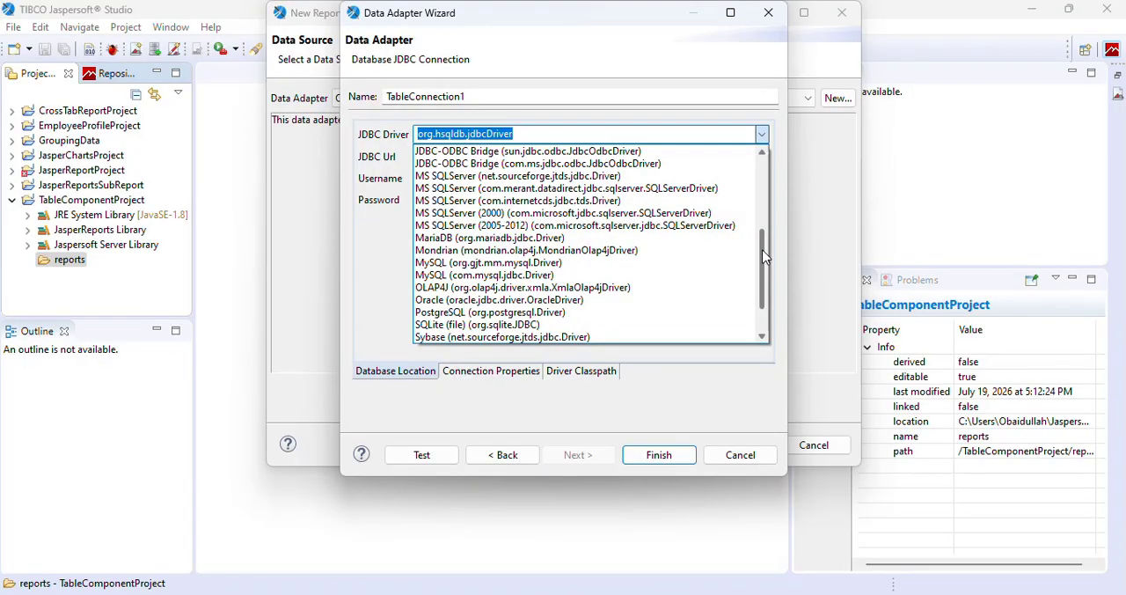
left_click(521, 275)
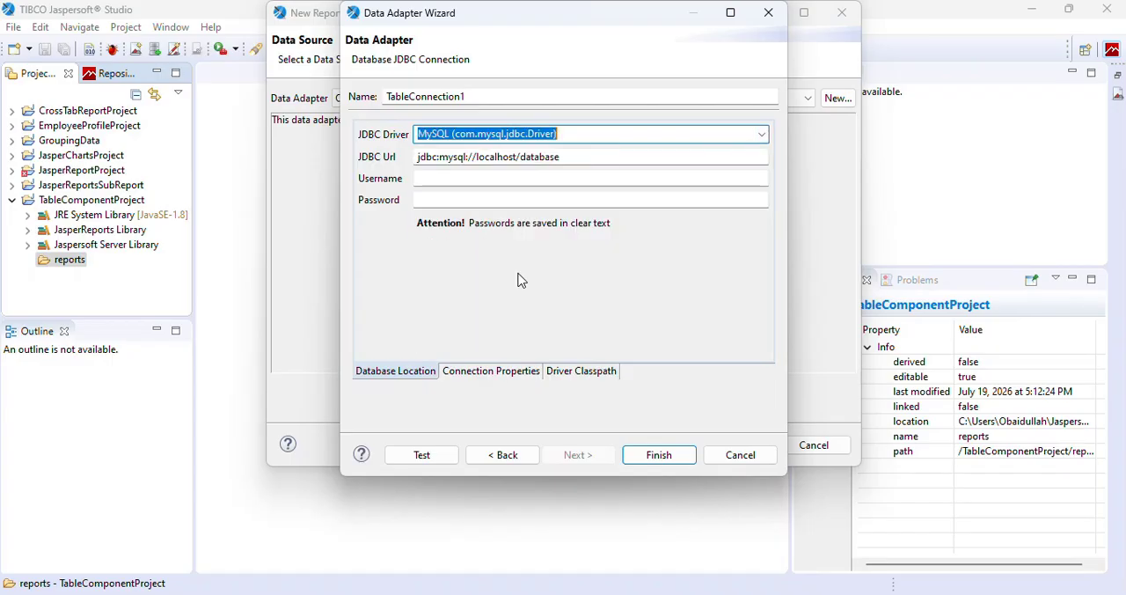
Point the adapter to jdbc:mysql://localhost/JasperReportsDb with username root and test the connection.
left_click_drag(561, 156, 522, 161)
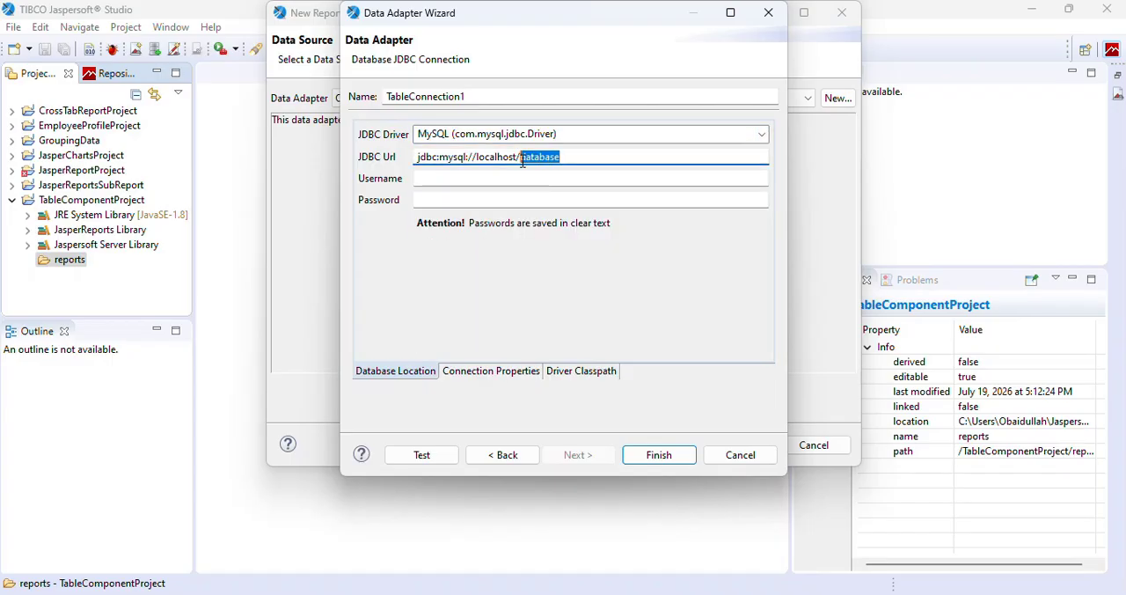
key("BackSpace")
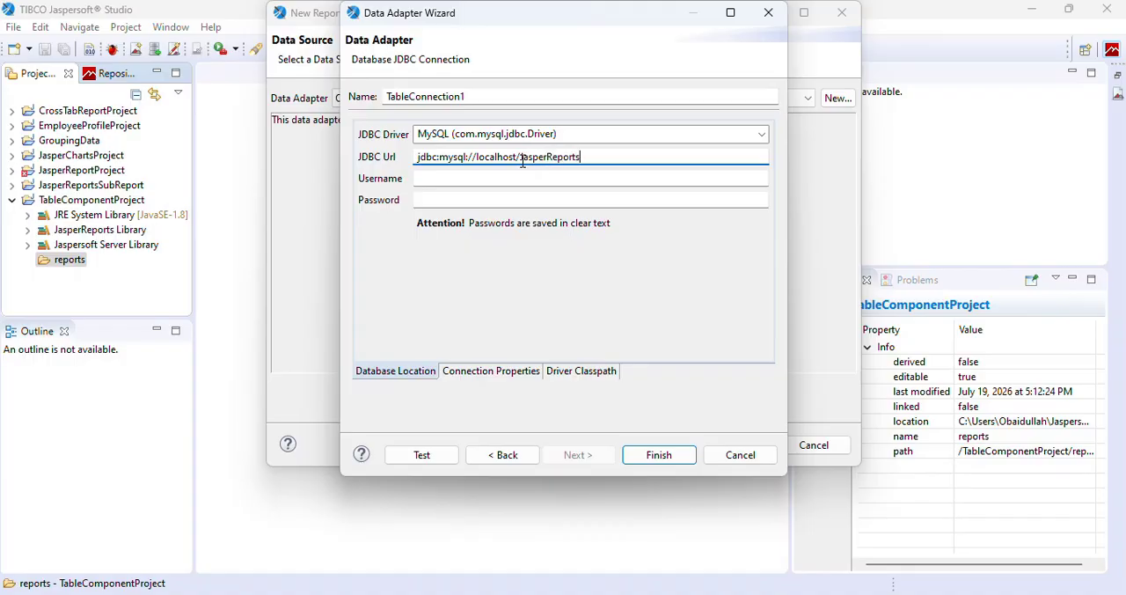
left_click(508, 181)
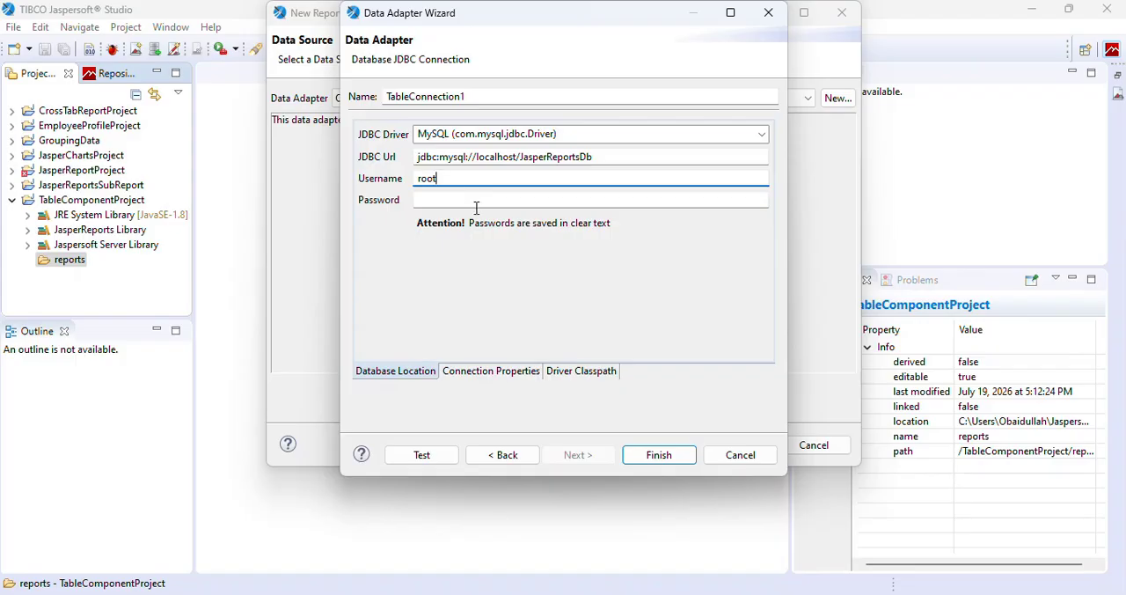
left_click(423, 454)
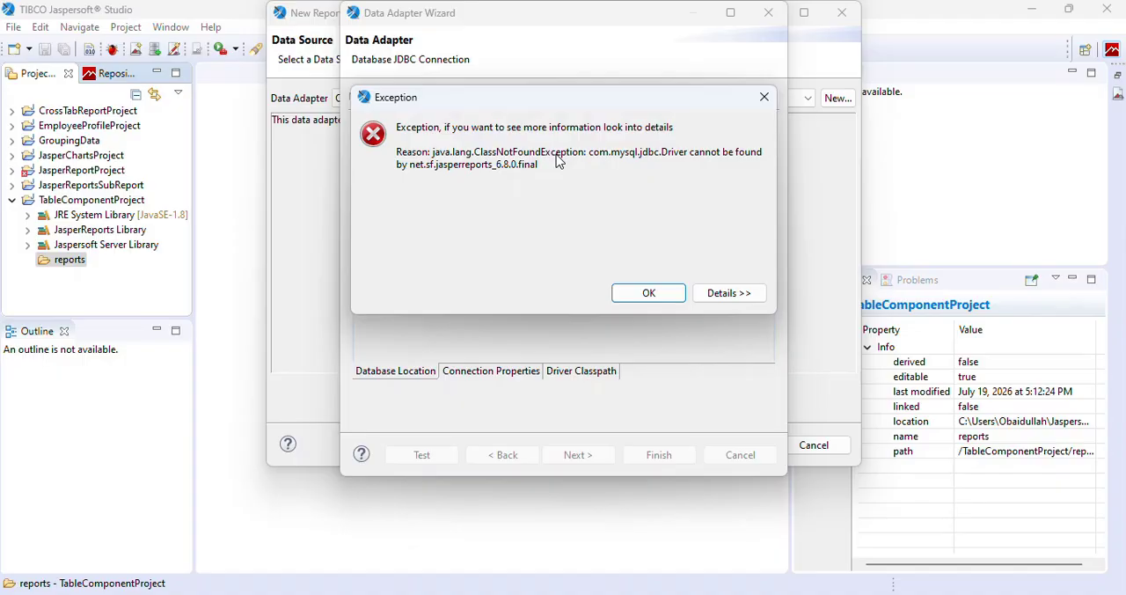
left_click(634, 299)
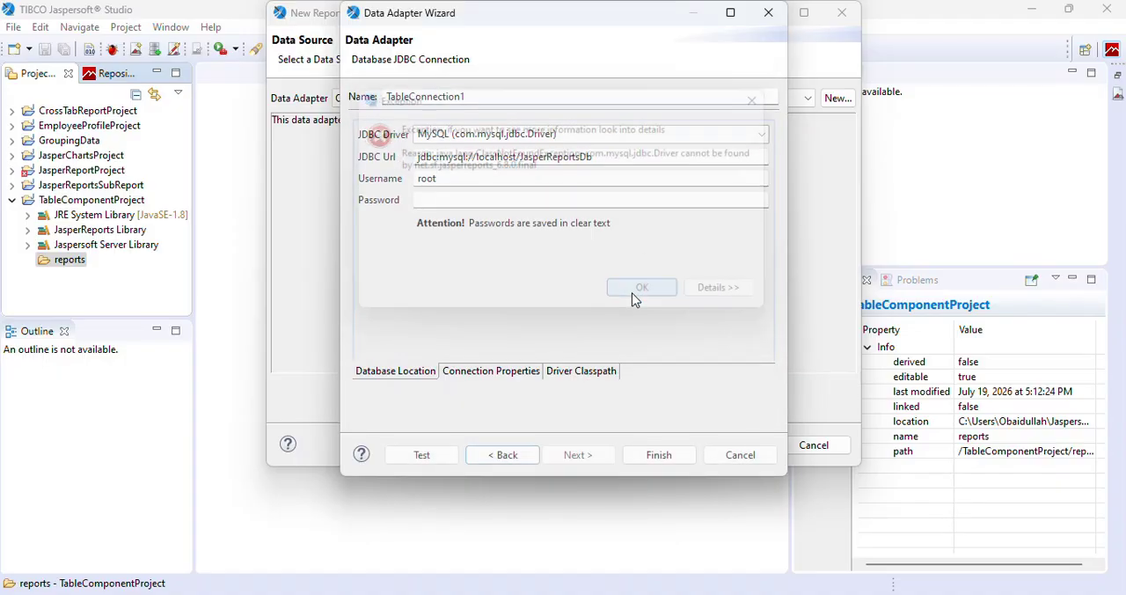
Add mysql-connector-j-8.0.33.jar from the Desktop's JDBC Connector for MySQL folder to the adapter's driver classpath.
left_click(580, 375)
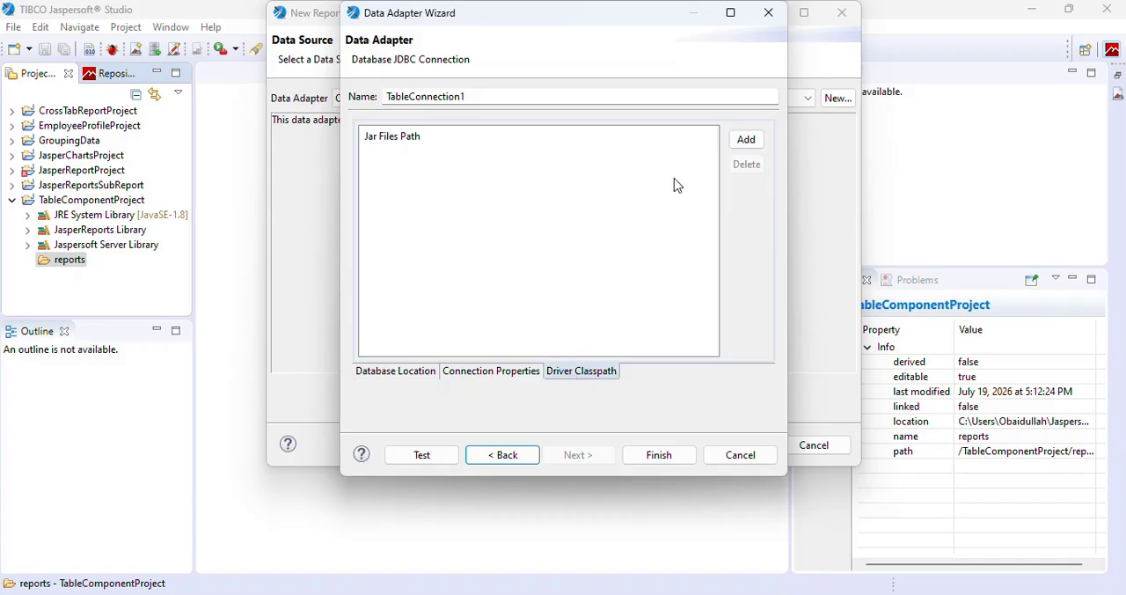
left_click(745, 142)
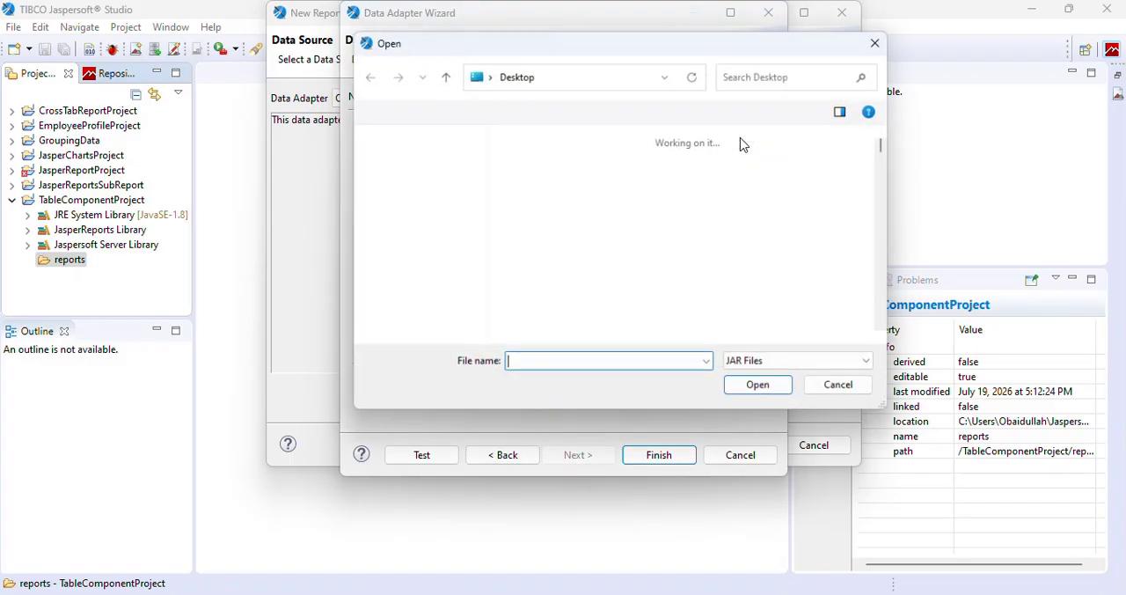
left_click(566, 261)
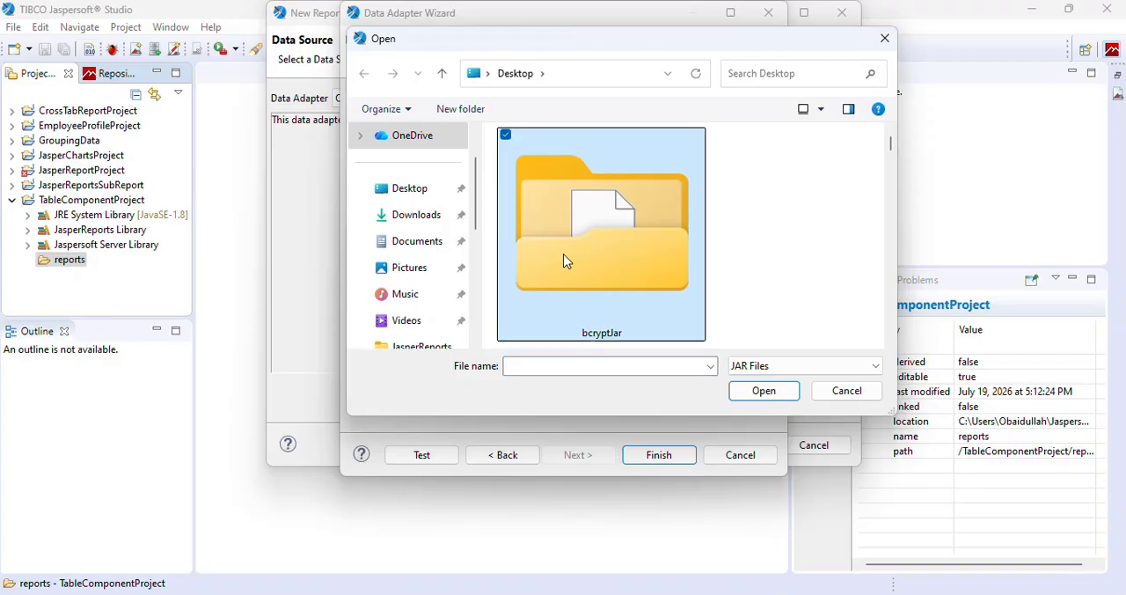
key("Down")
key("Down")
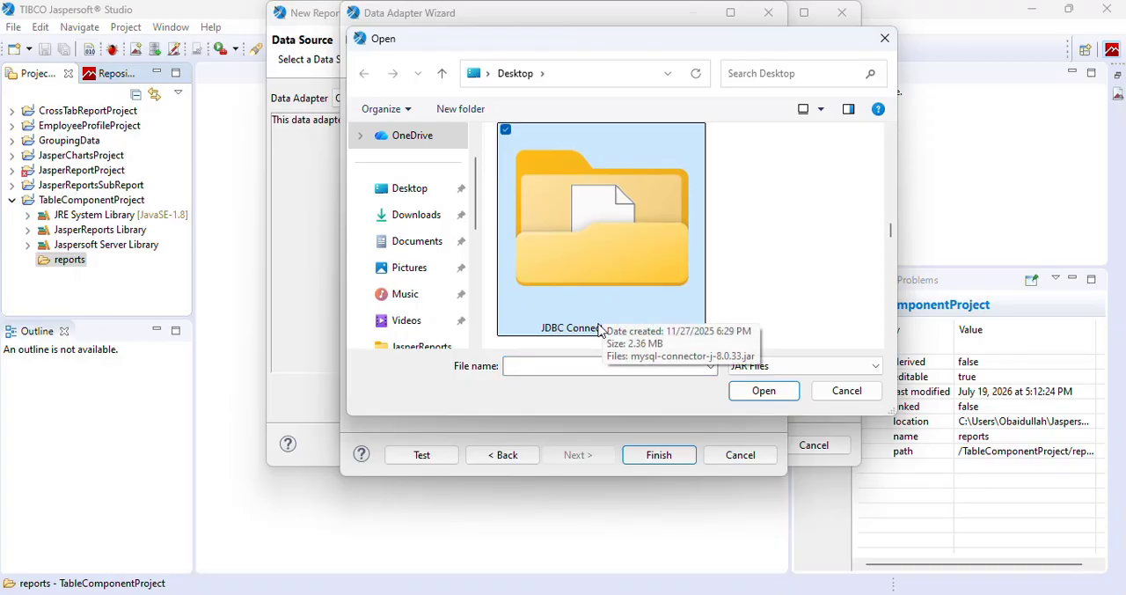
double_click(631, 249)
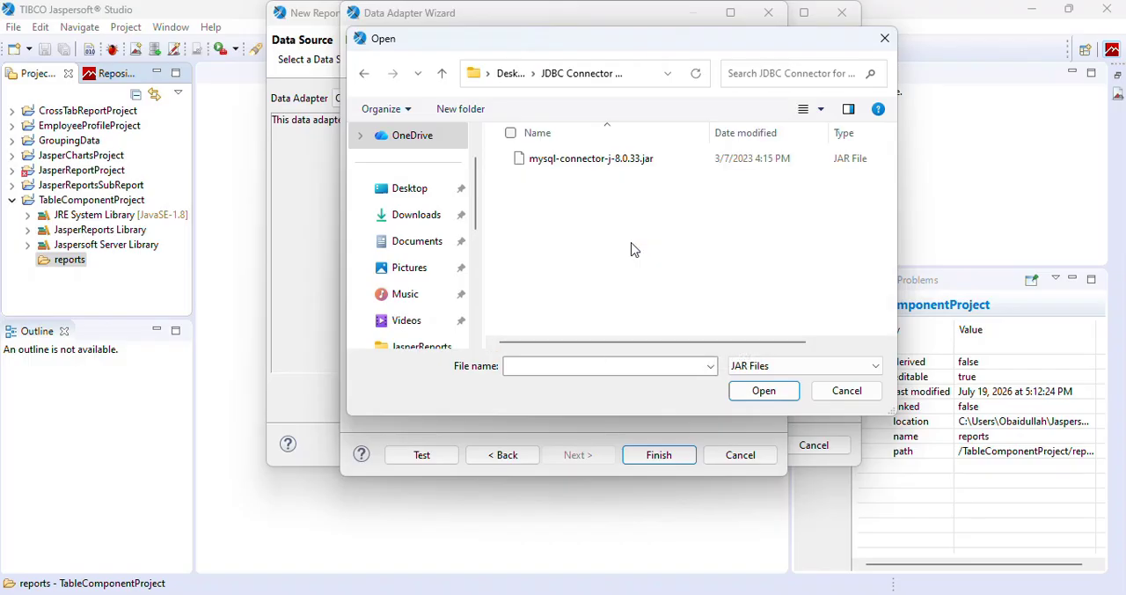
left_click(594, 164)
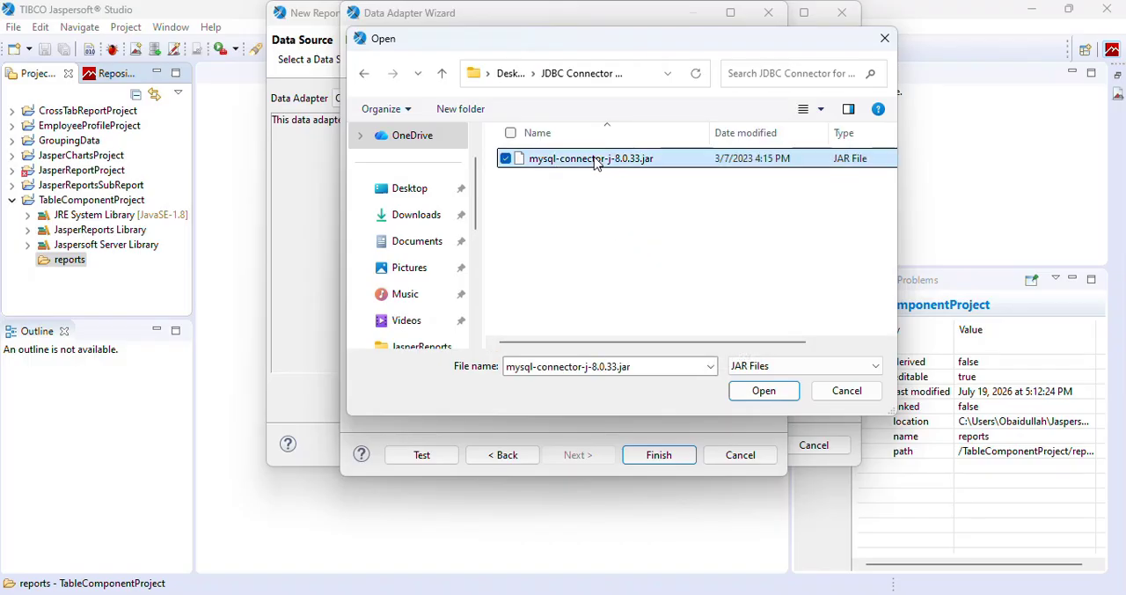
left_click(762, 397)
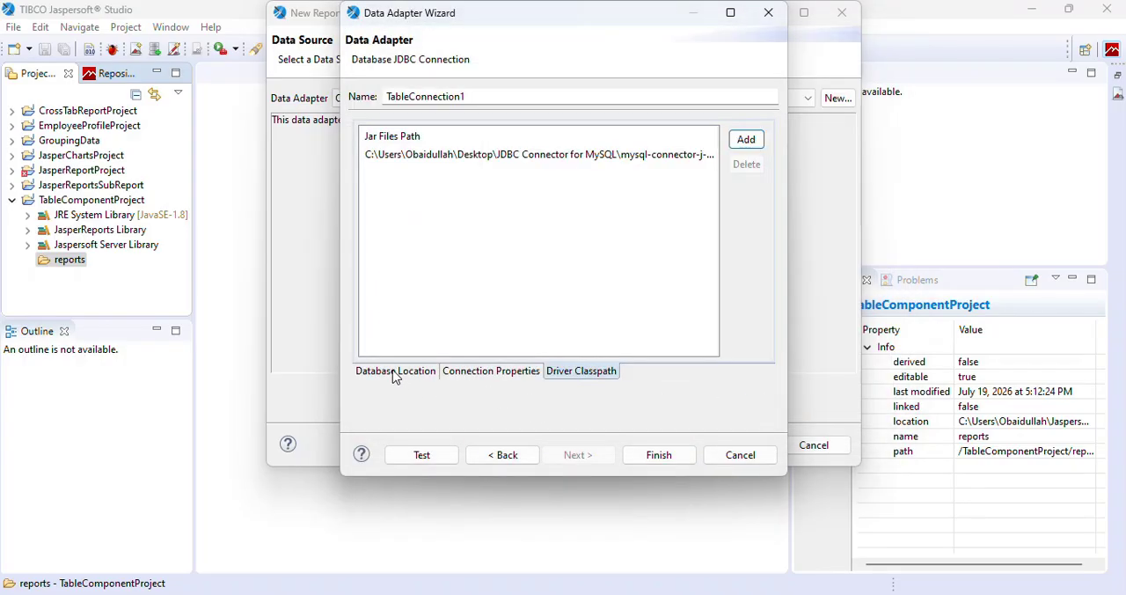
Test the TableConnection1 database connection again and finish creating the data adapter.
left_click(393, 373)
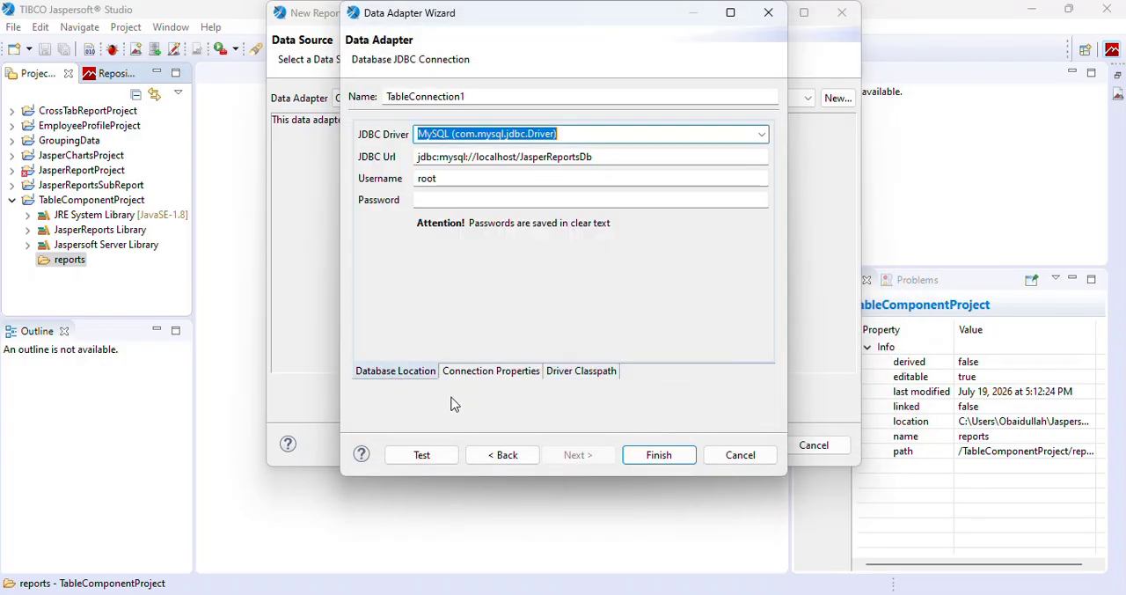
left_click(424, 455)
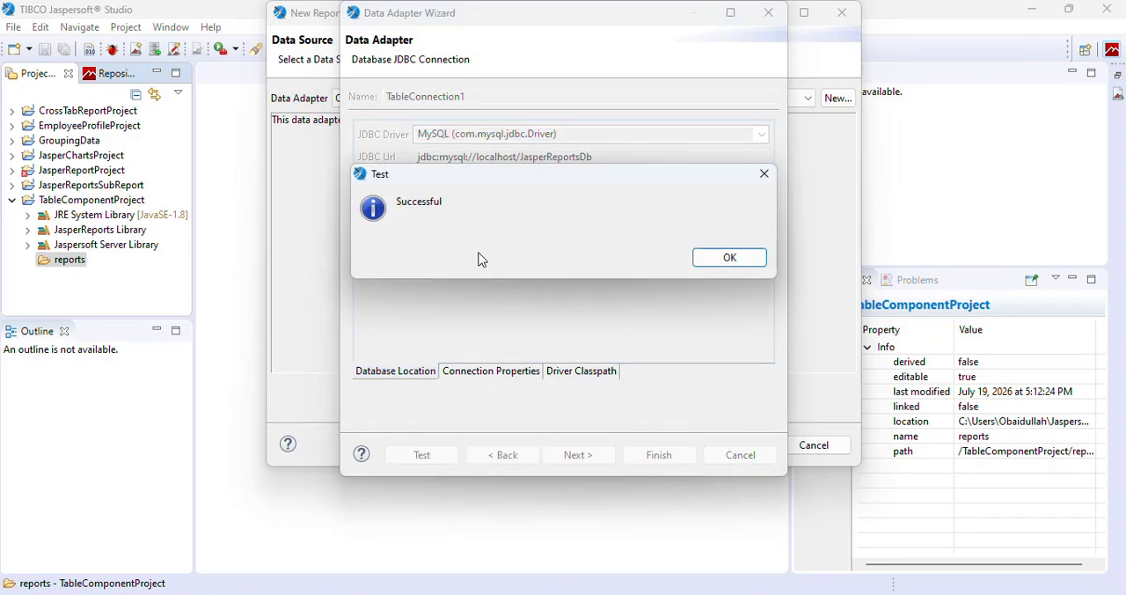
left_click(714, 261)
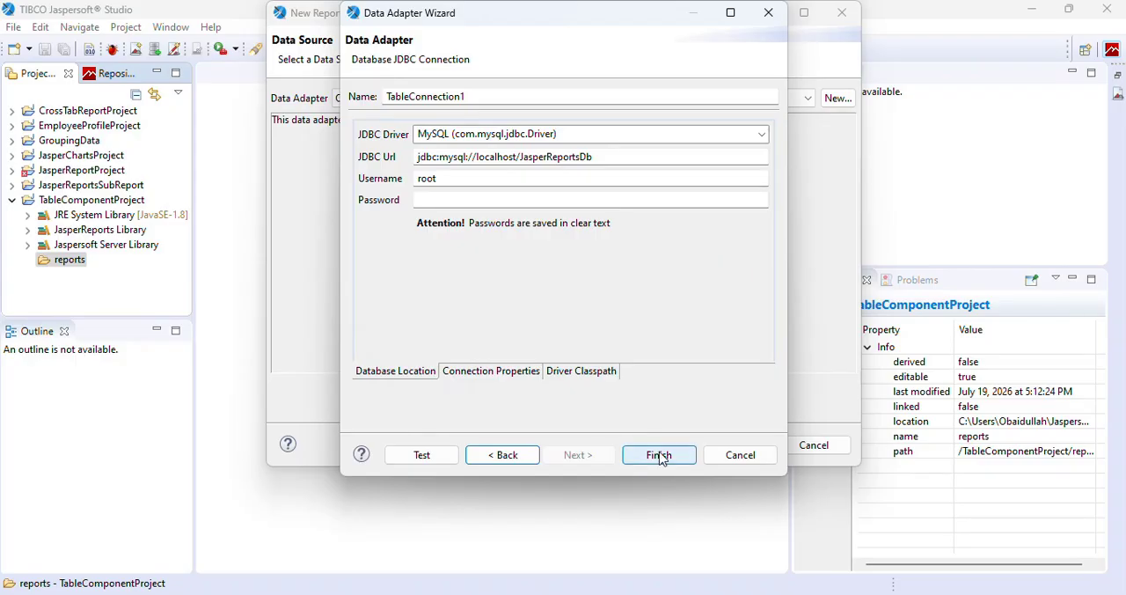
left_click(659, 454)
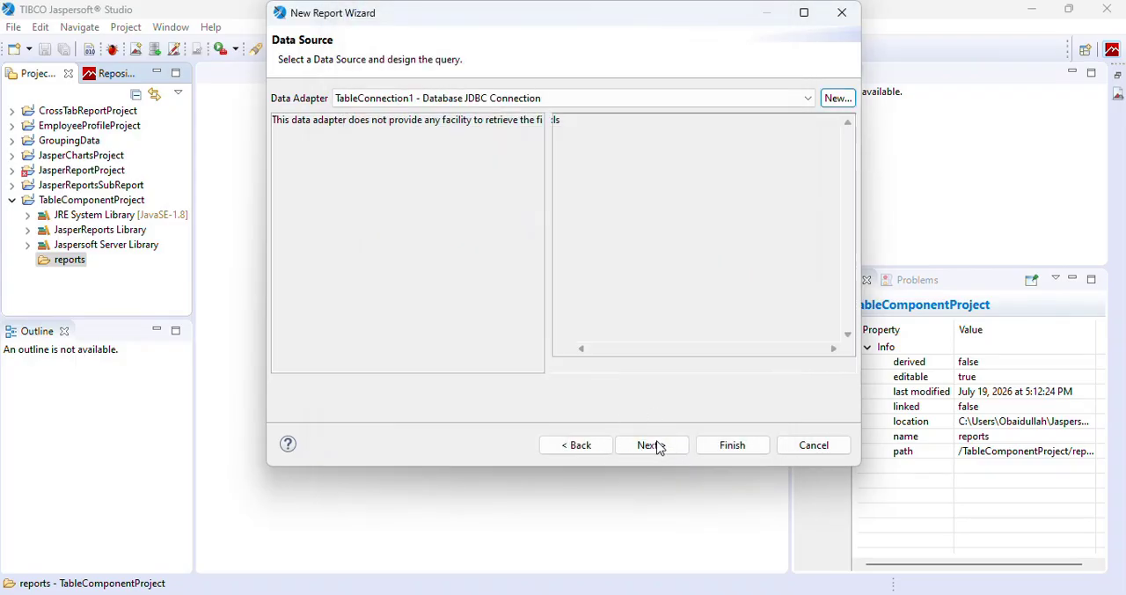
Generate the EmployeeListReport report with TableConnection1 as its data adapter.
left_click(659, 446)
left_click(674, 361)
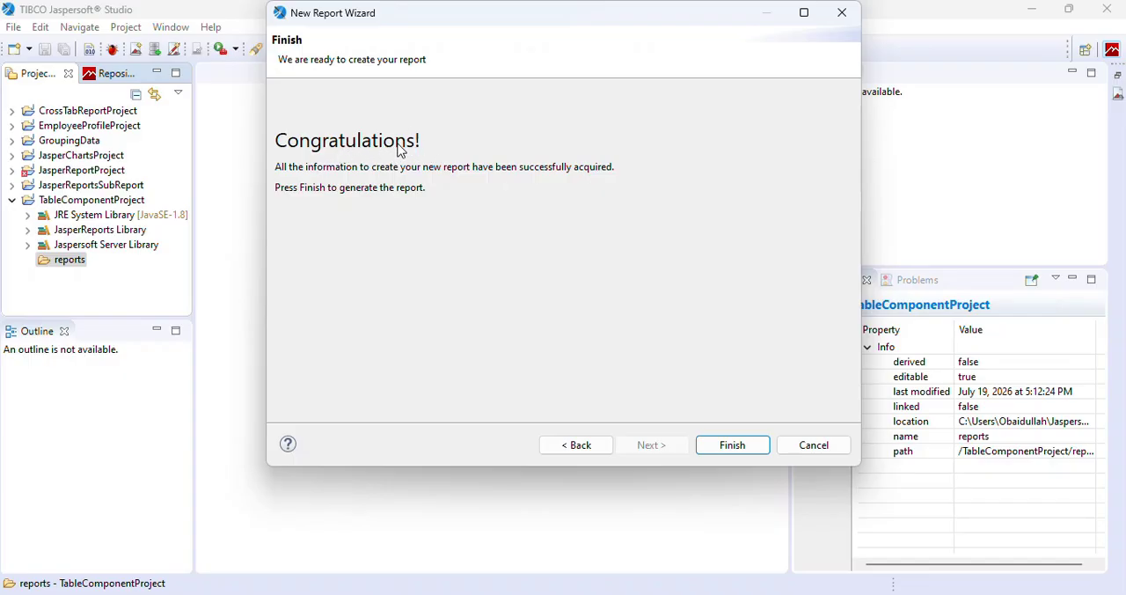
left_click(732, 445)
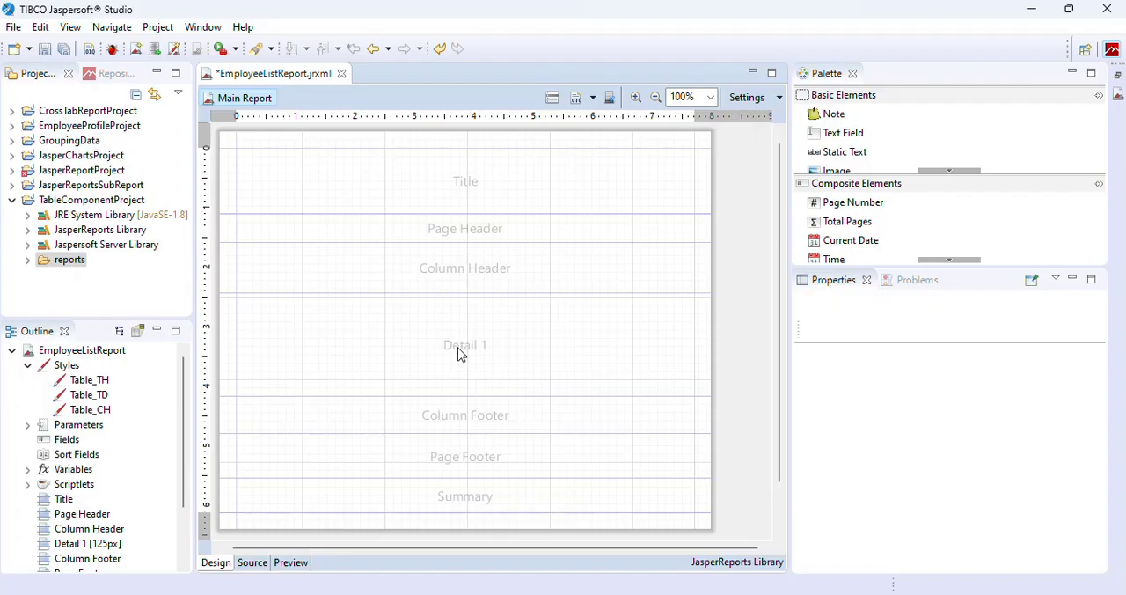
Place a Table element from the basic elements in the report's Detail 1 band.
left_click(949, 172)
left_click(949, 171)
left_click(949, 172)
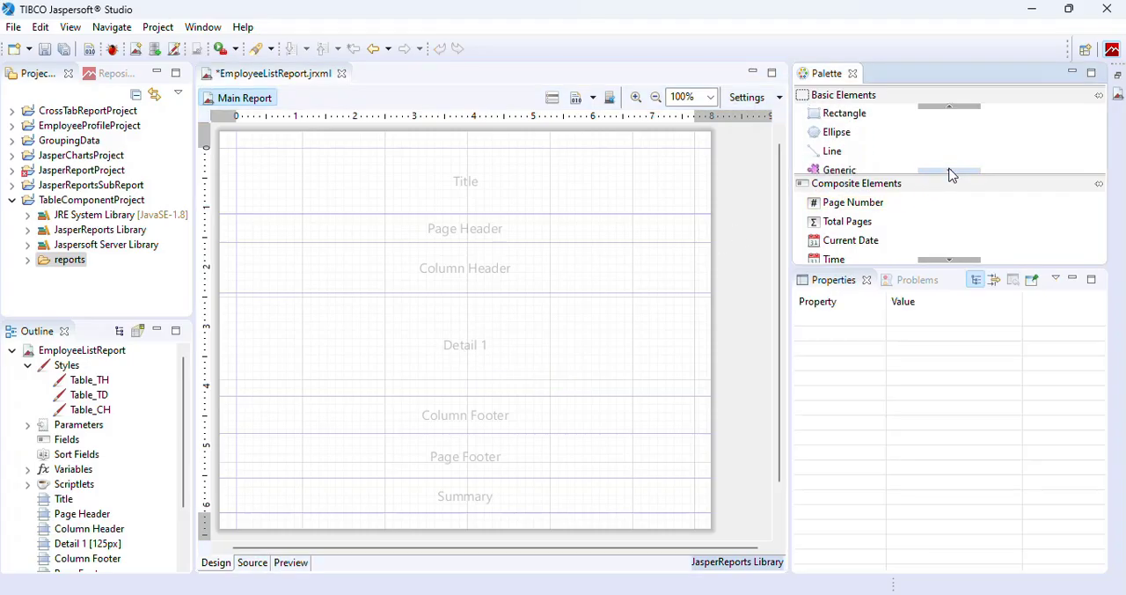
left_click(949, 172)
left_click(949, 171)
left_click(950, 172)
left_click(950, 172)
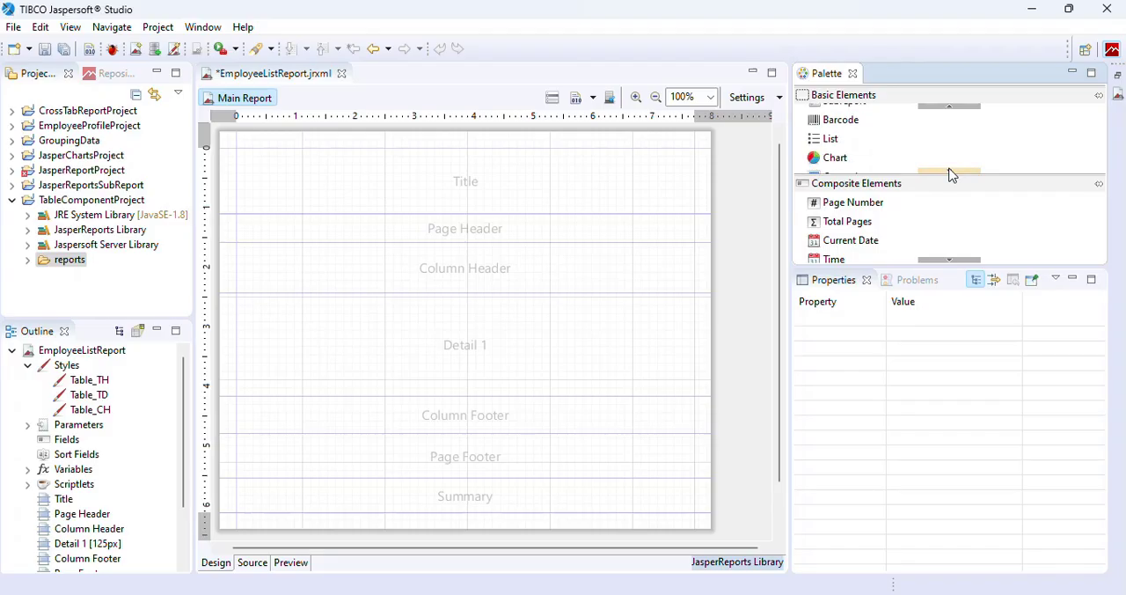
left_click(950, 172)
left_click(950, 172)
left_click(950, 172)
left_click_drag(852, 129, 426, 336)
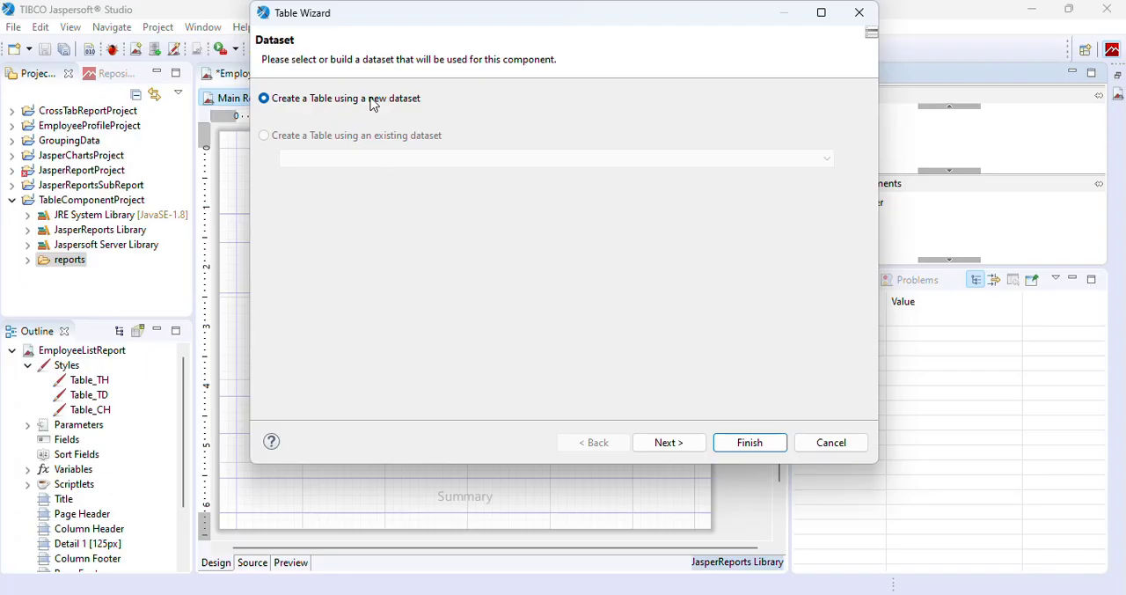
Base the table on a new dataset created from a connection, using the TableConnection1 data adapter.
left_click(671, 441)
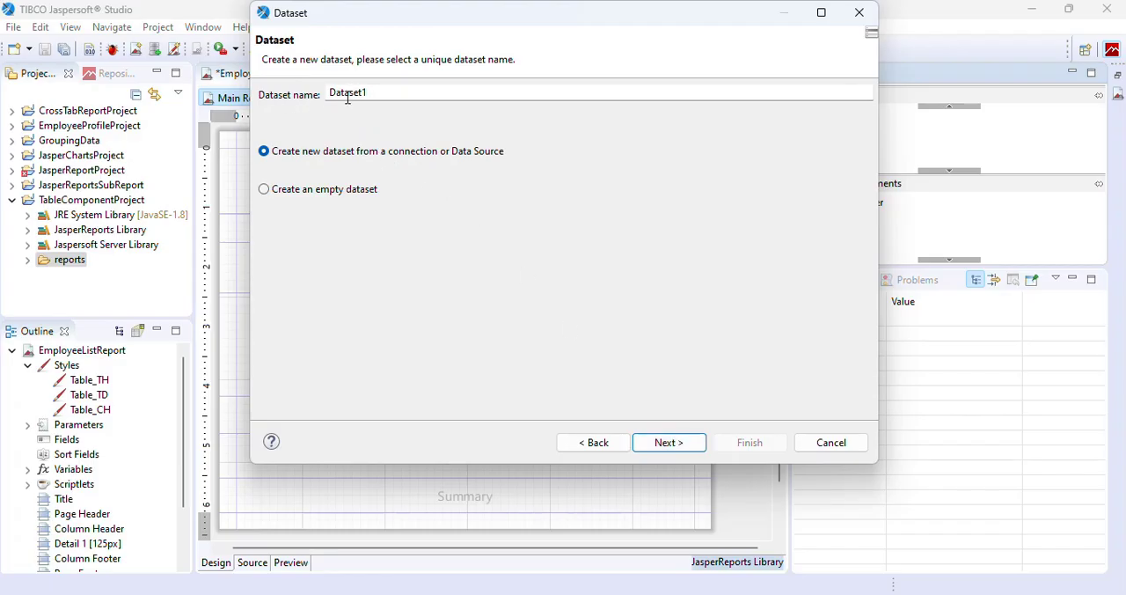
left_click_drag(370, 92, 329, 85)
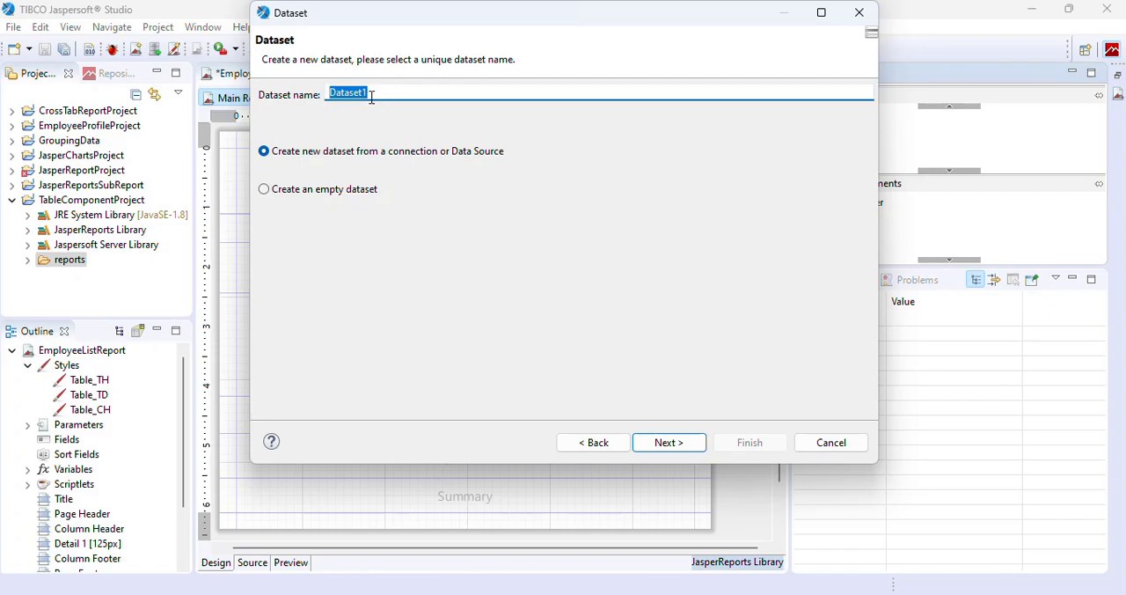
left_click(666, 442)
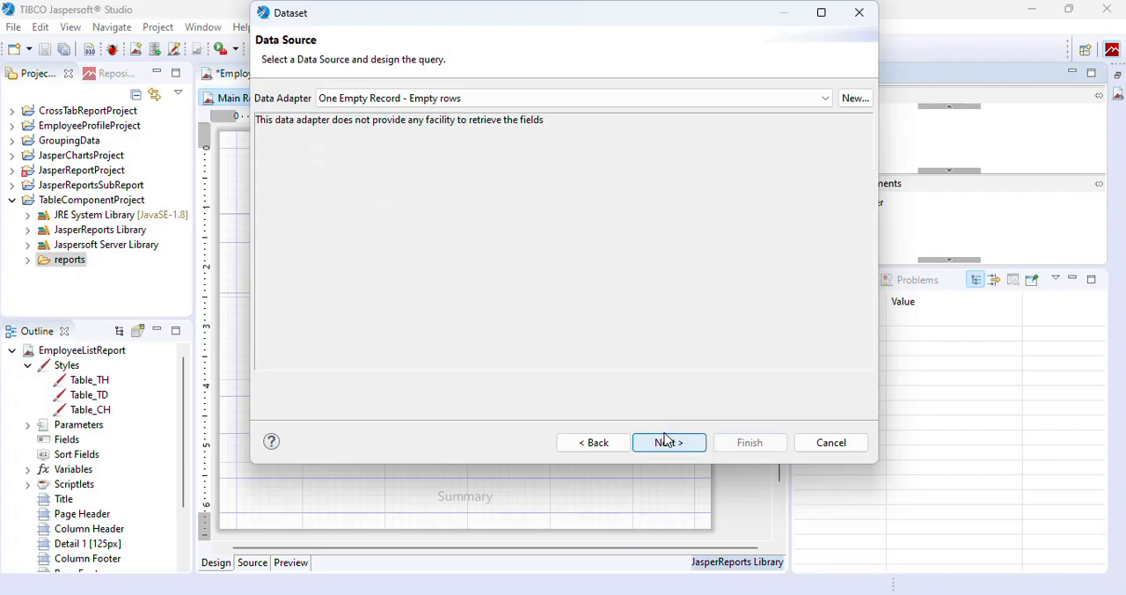
left_click(826, 100)
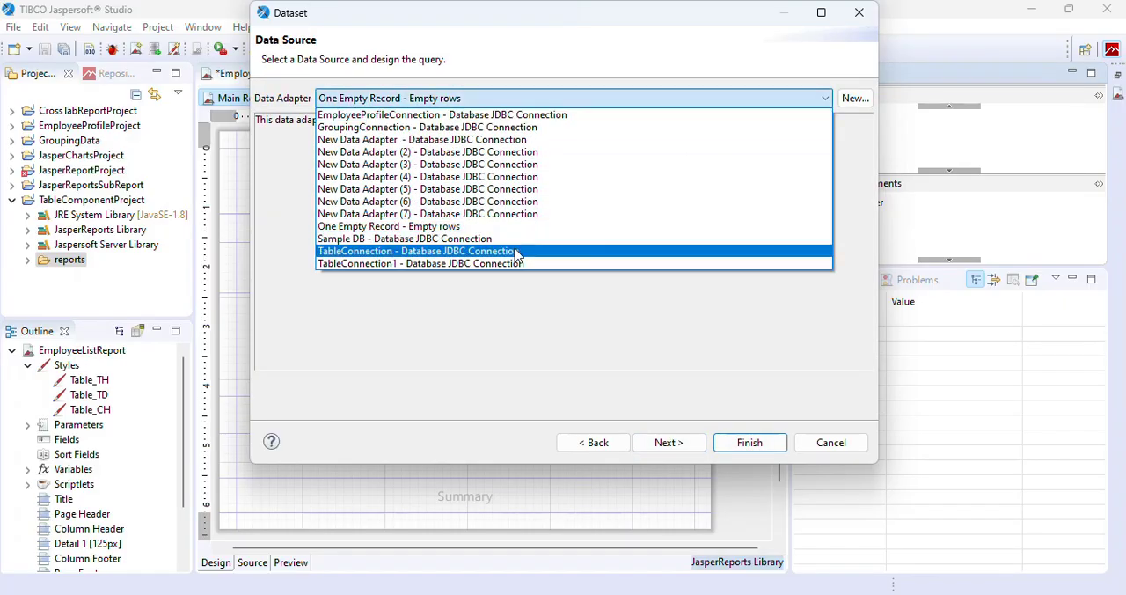
left_click(377, 264)
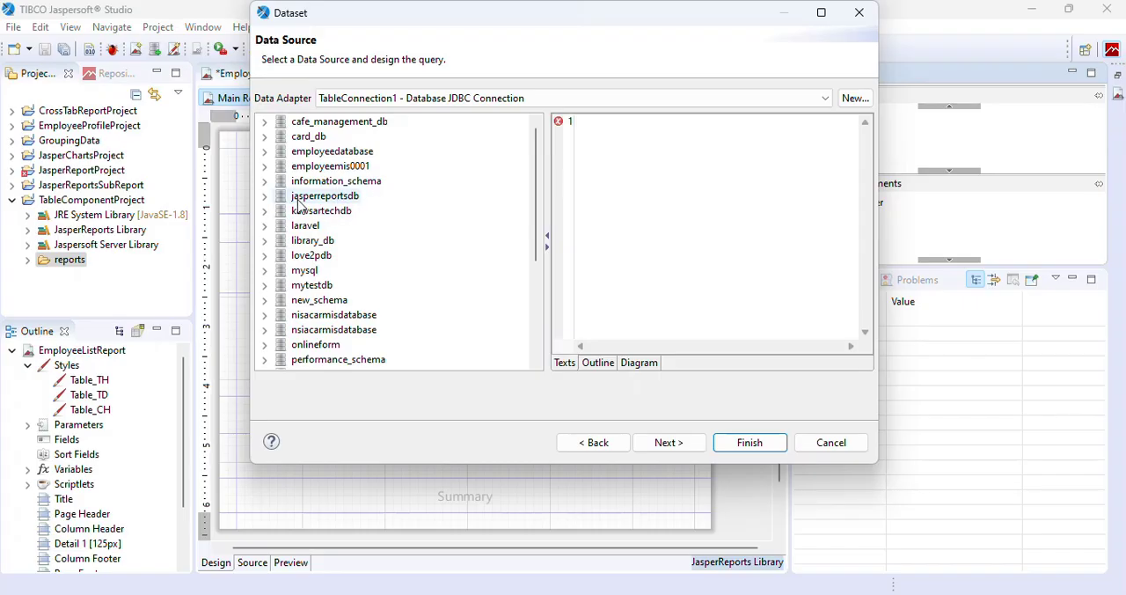
Find the employees table in the jasperreportsdb schema and set the dataset query to SELECT * FROM employees.
left_click(265, 197)
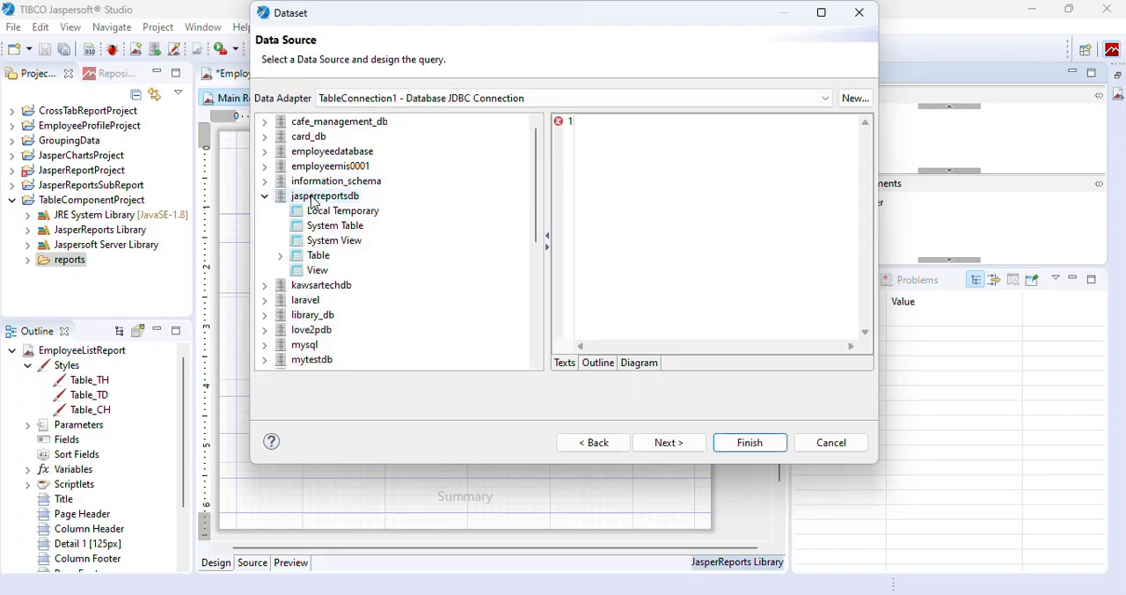
left_click(279, 255)
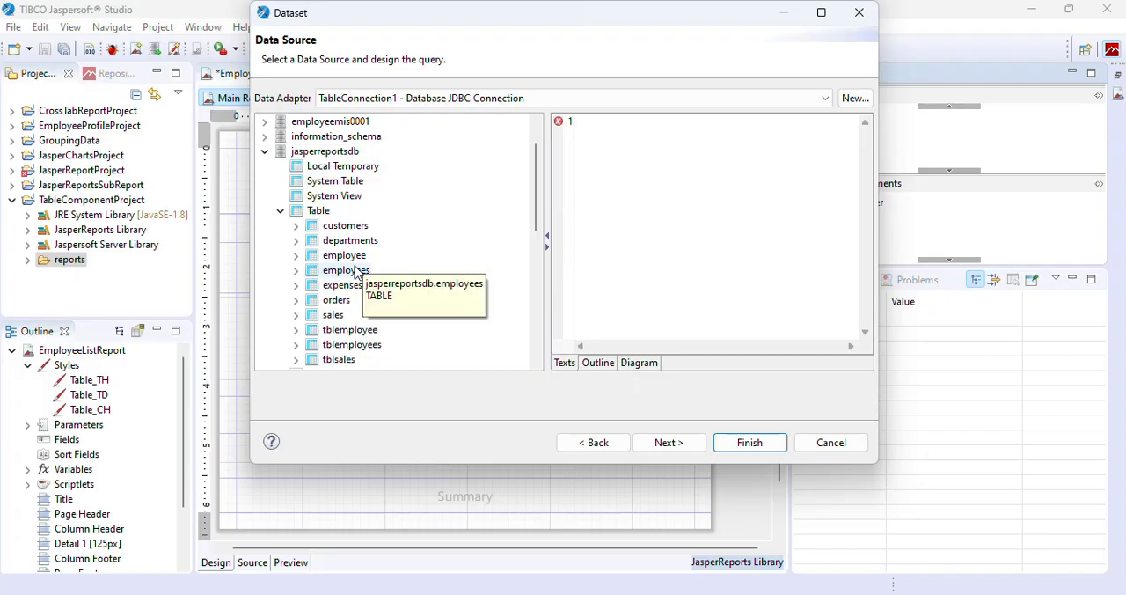
left_click(633, 191)
type("SELE")
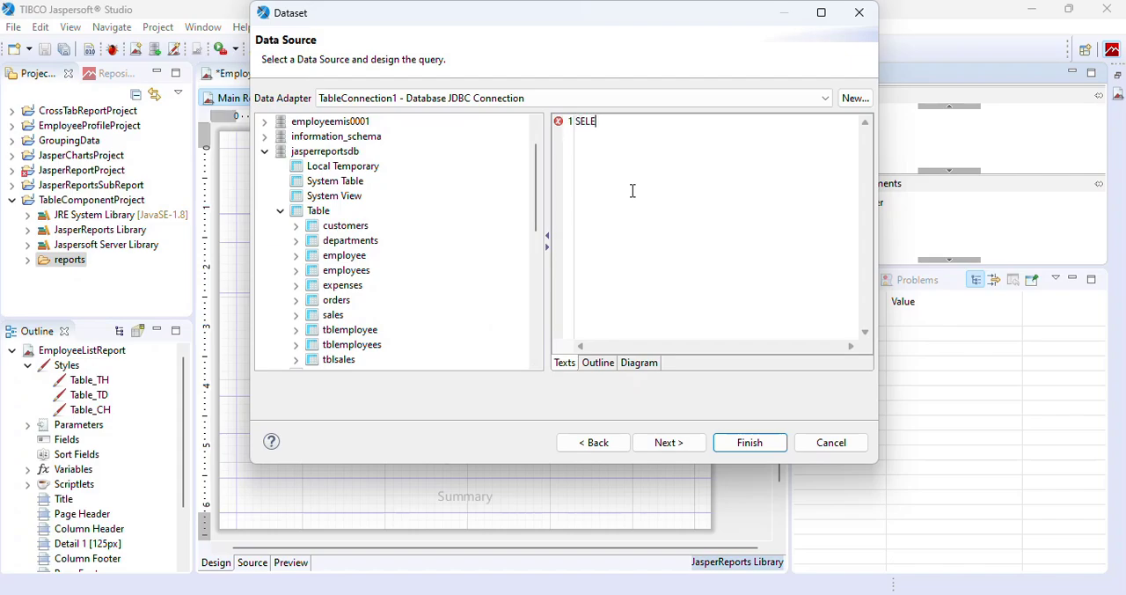
type("CT * FROM employees")
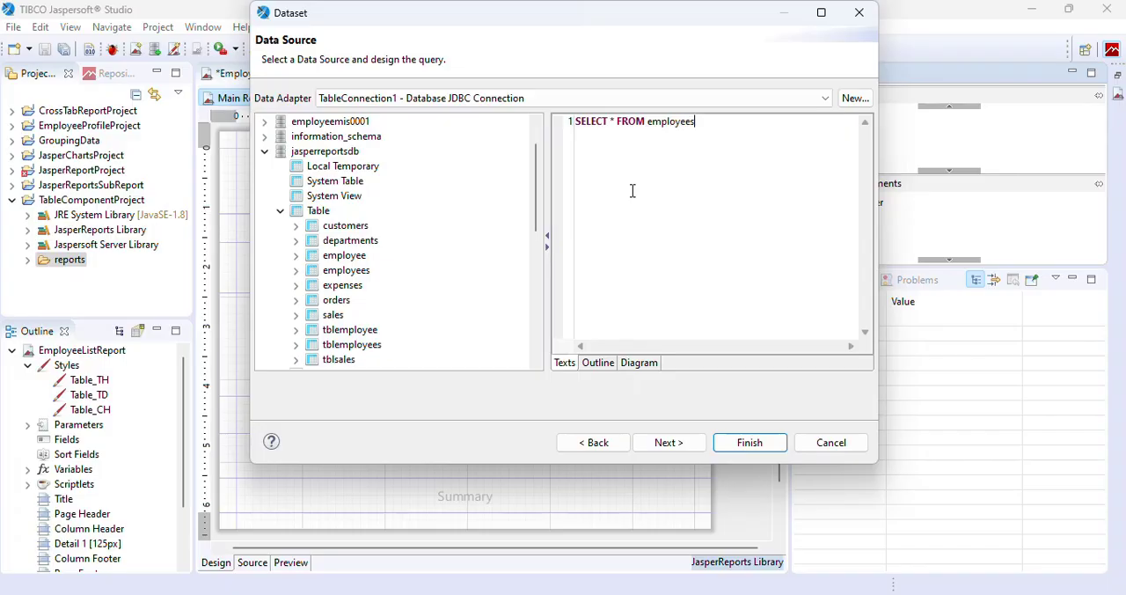
left_click(687, 442)
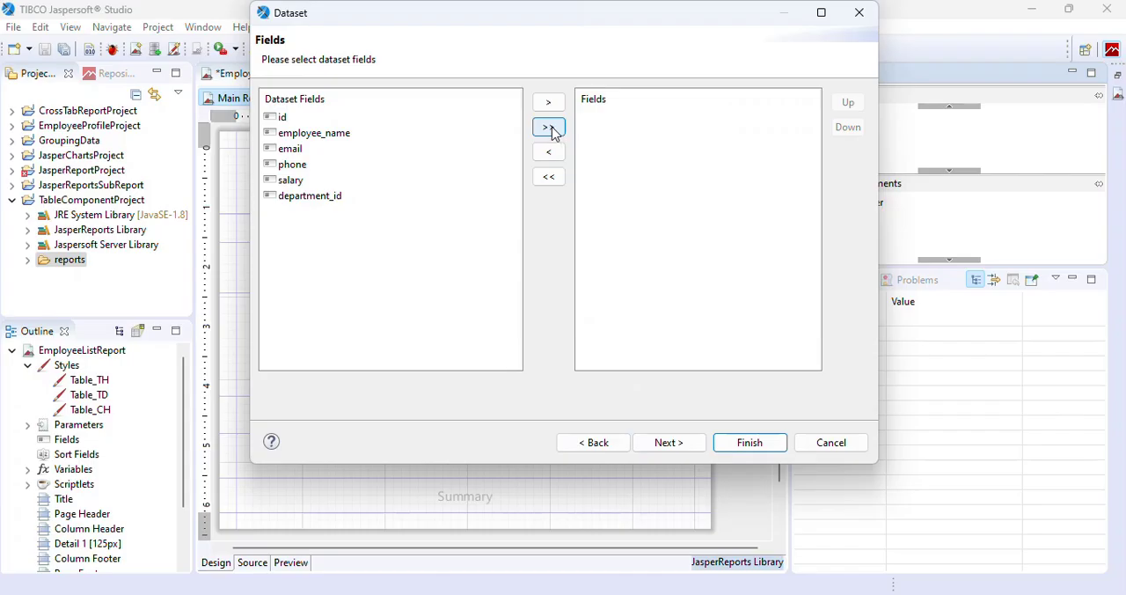
Include all the query's fields in the dataset and leave it without any grouping.
left_click(550, 129)
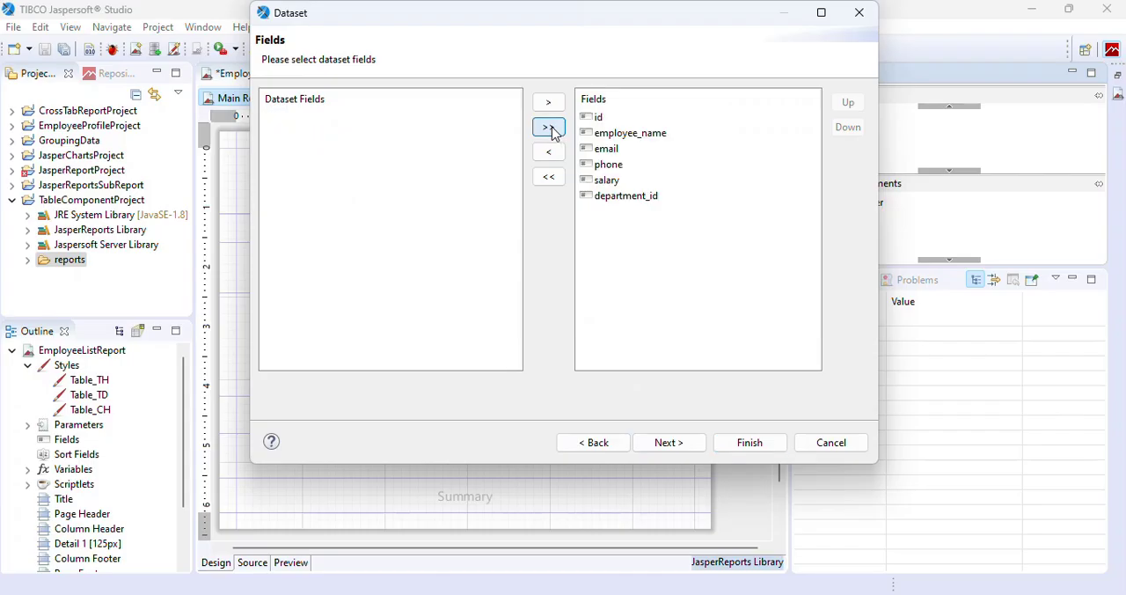
left_click(675, 445)
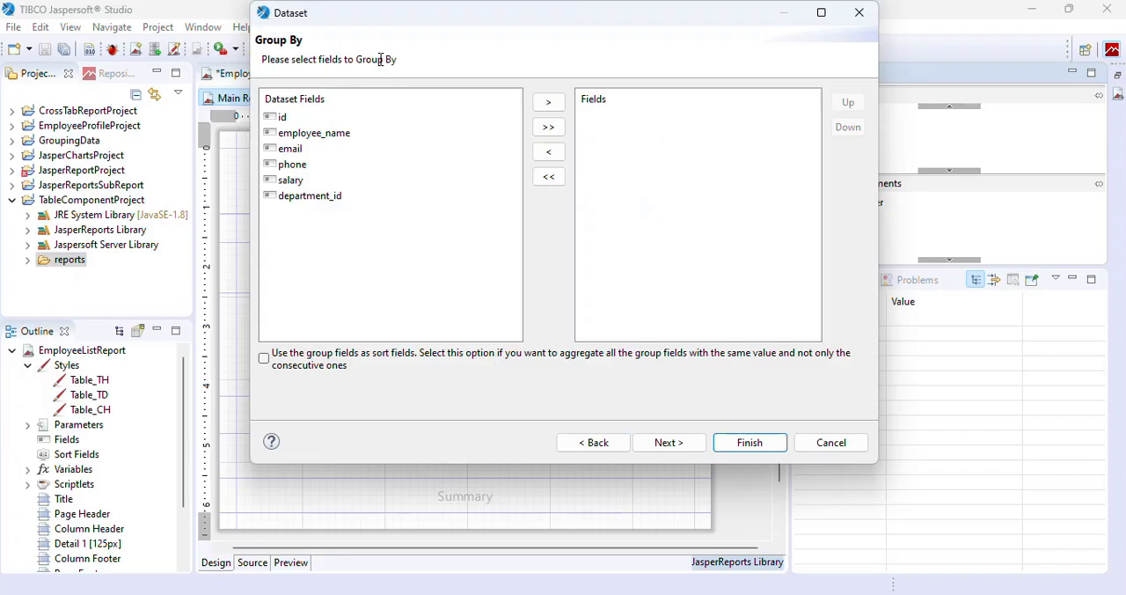
left_click(668, 443)
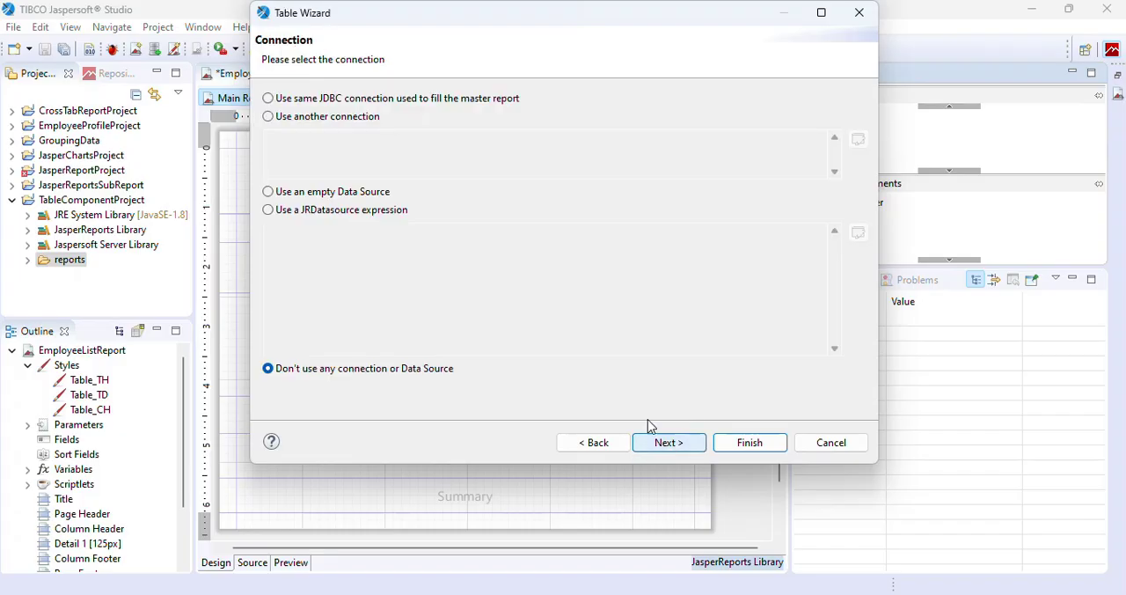
Fill the table through the master report's JDBC connection and generate columns from all dataset fields with the default layout.
left_click(269, 99)
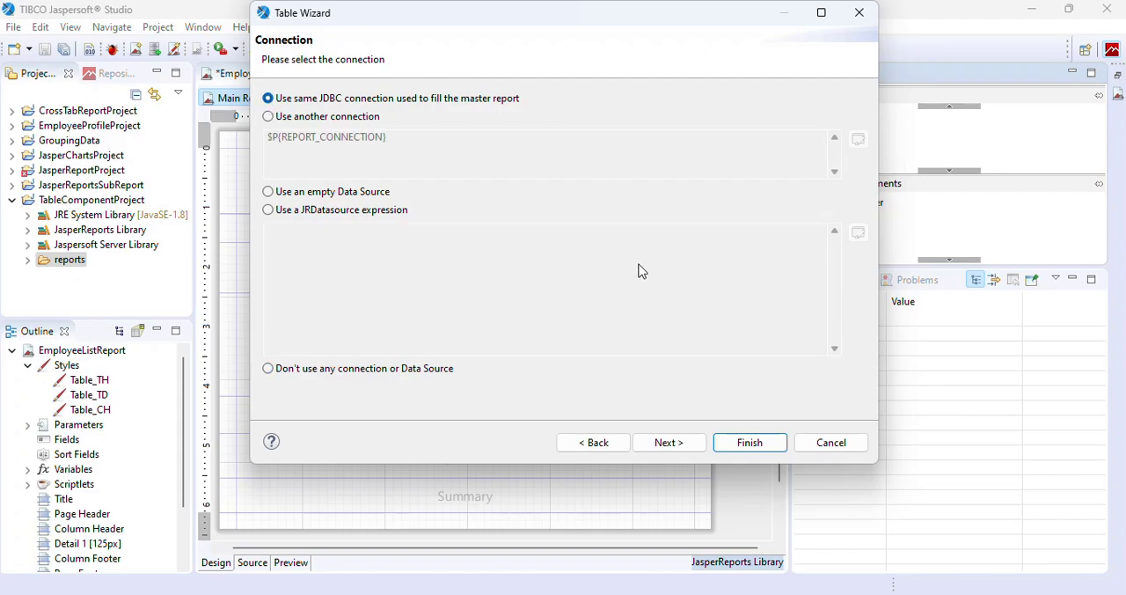
left_click(668, 445)
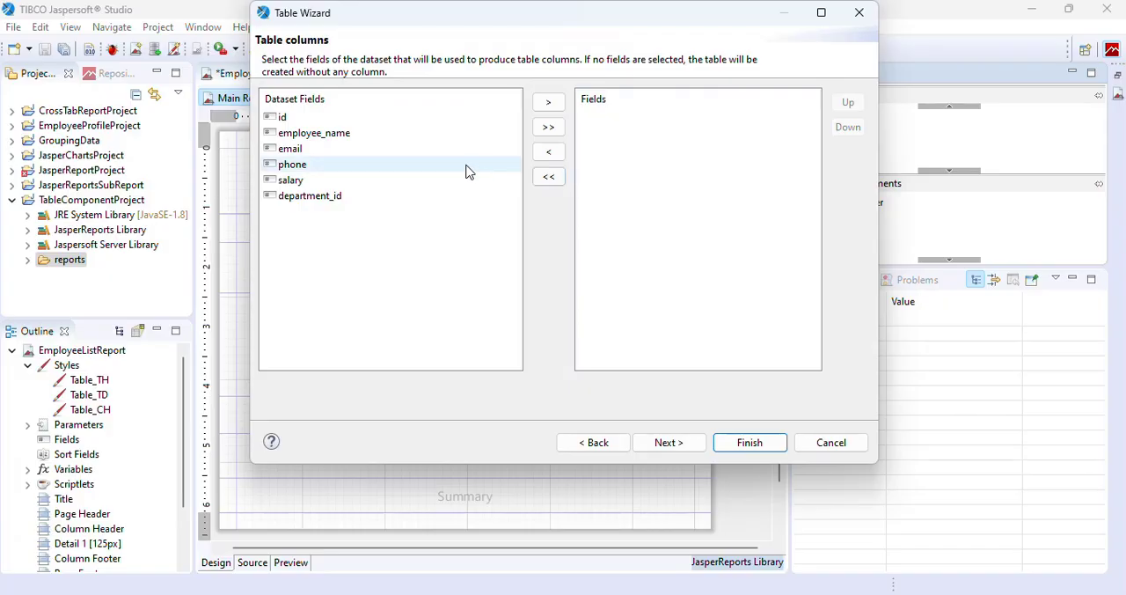
left_click(548, 126)
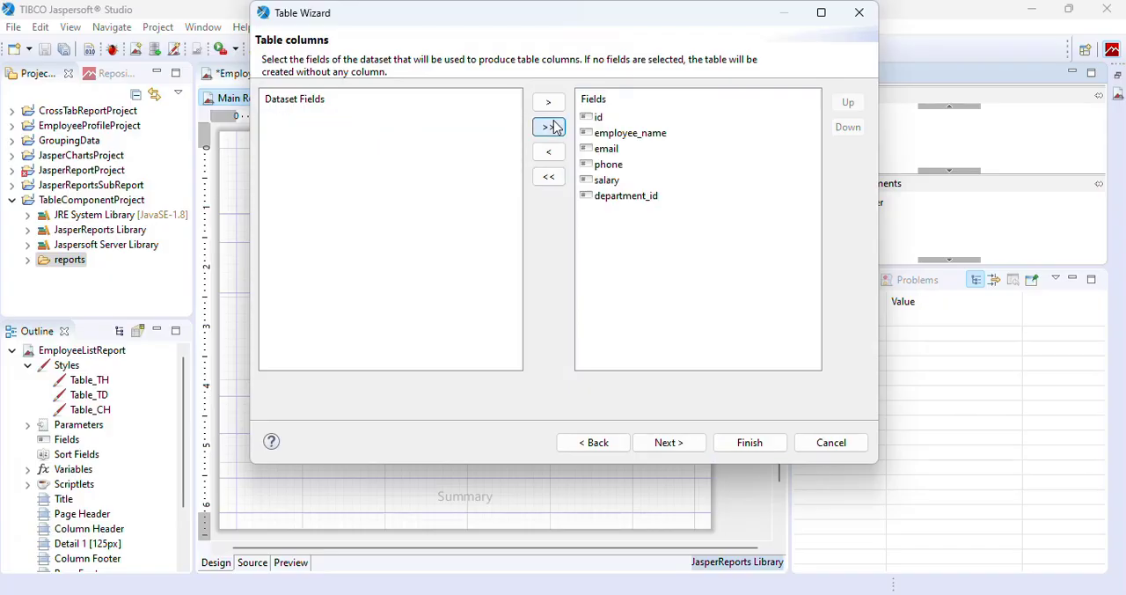
left_click(669, 443)
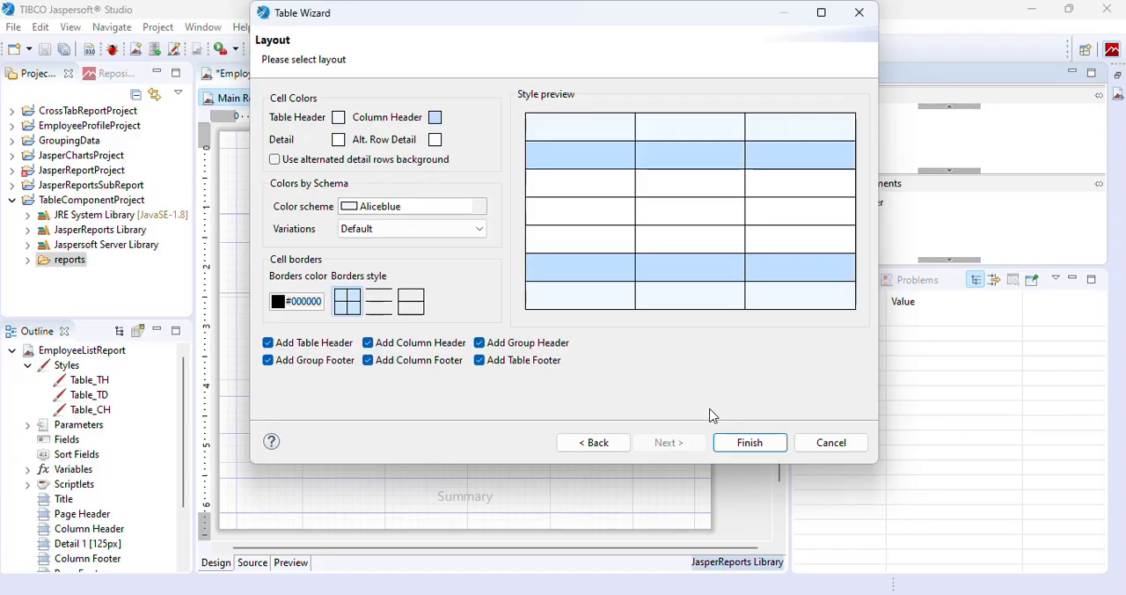
left_click(743, 443)
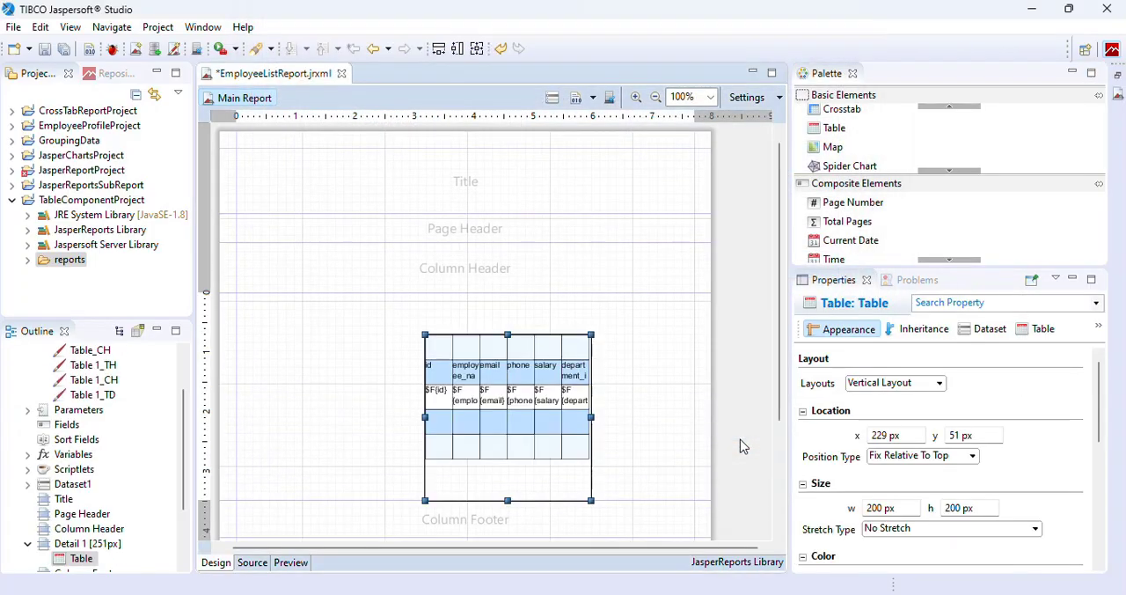
Move the table to the upper-left corner of the Detail 1 band, at x 0 px and y 10 px.
left_click_drag(526, 417, 322, 383)
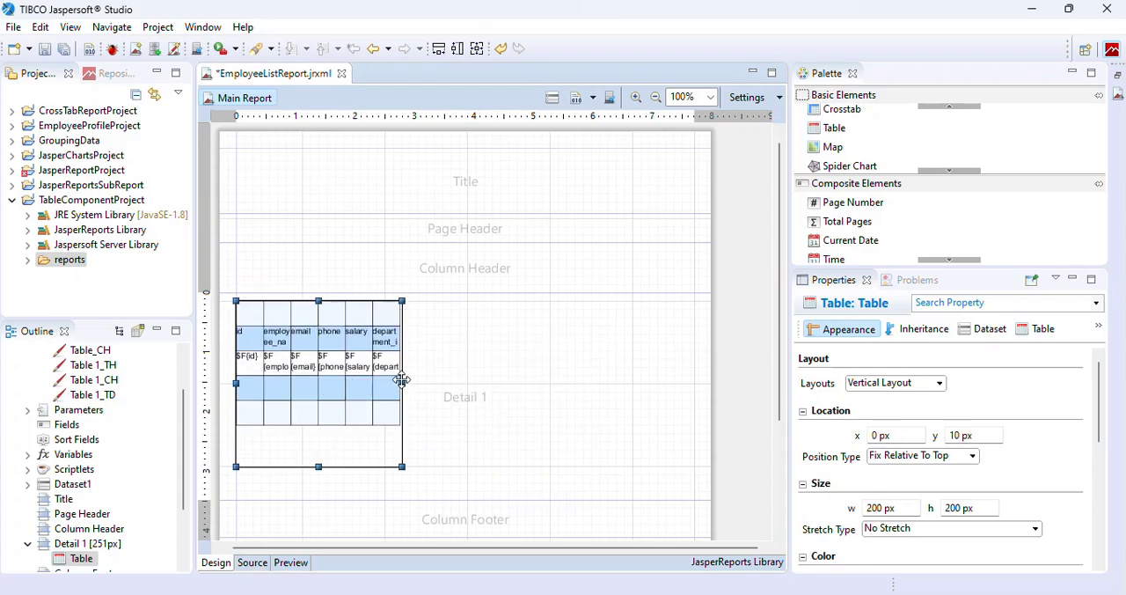
Widen the table to 550 px across the Detail 1 band and save the report.
left_click_drag(403, 382, 699, 394)
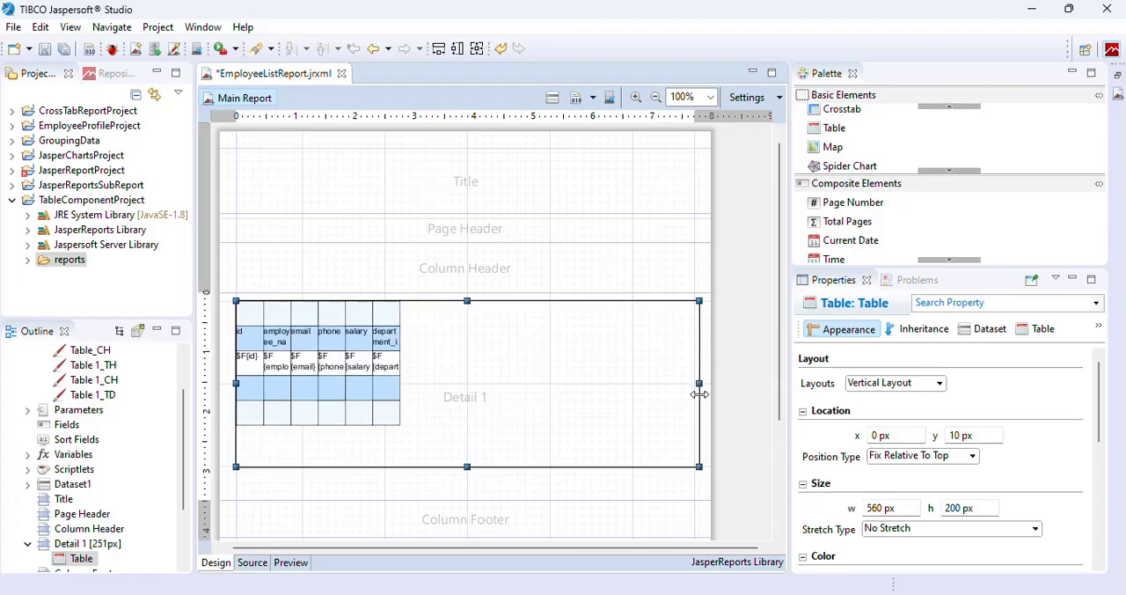
key("ctrl+s")
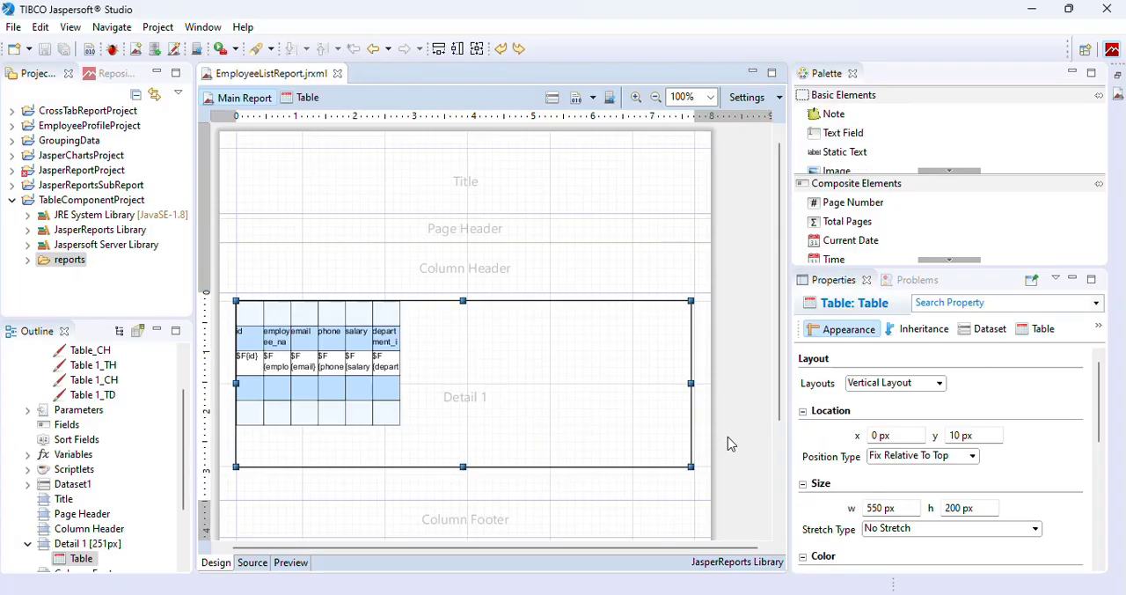
Open the table for editing and delete its Table Header row.
double_click(360, 379)
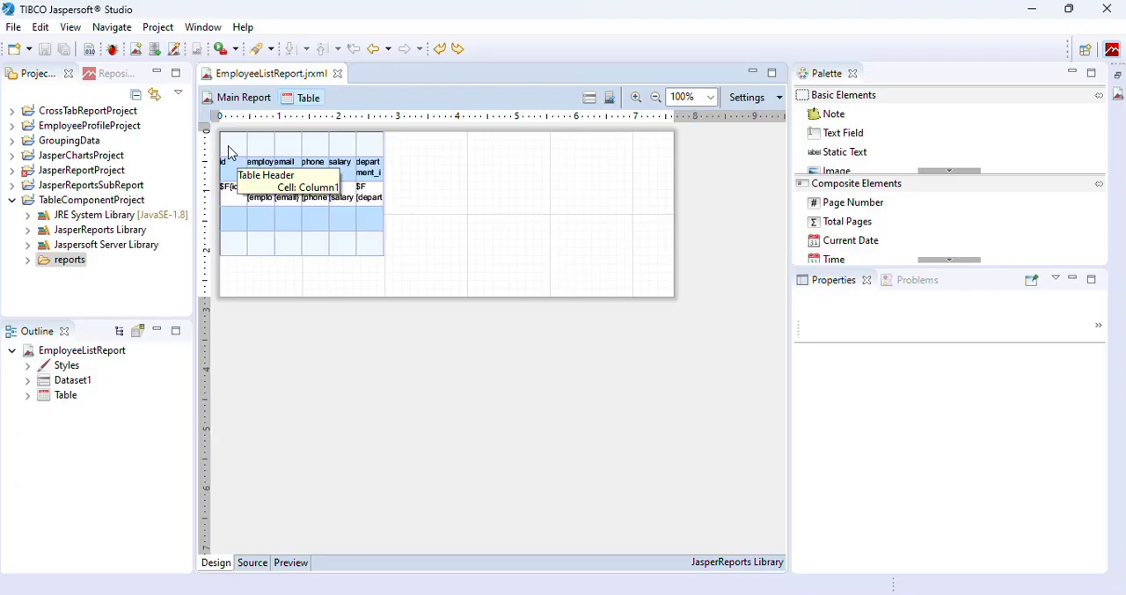
left_click(229, 152)
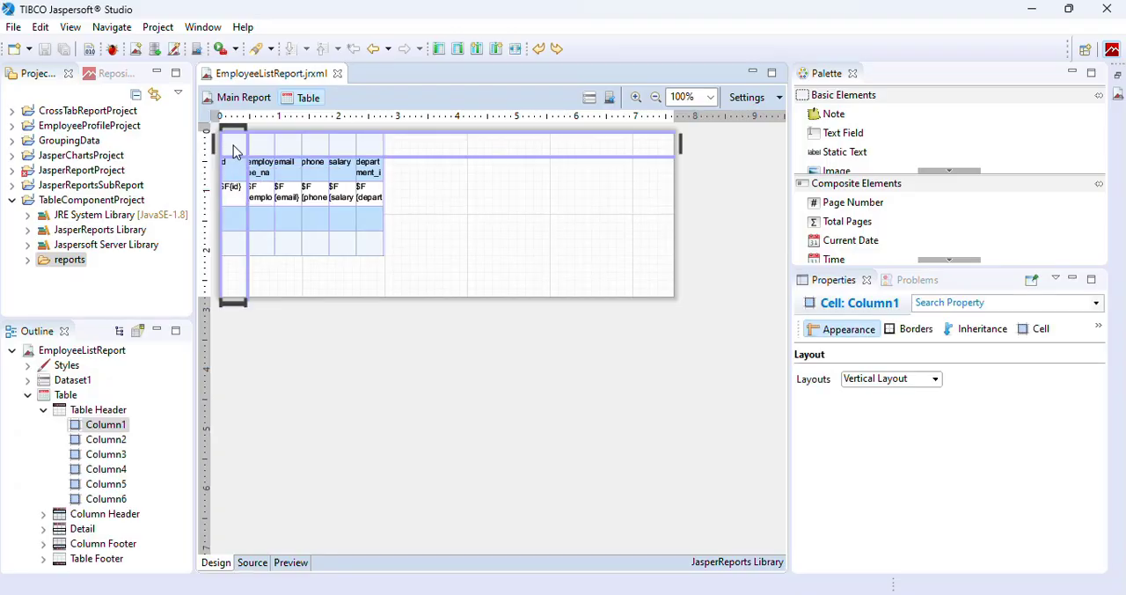
right_click(104, 412)
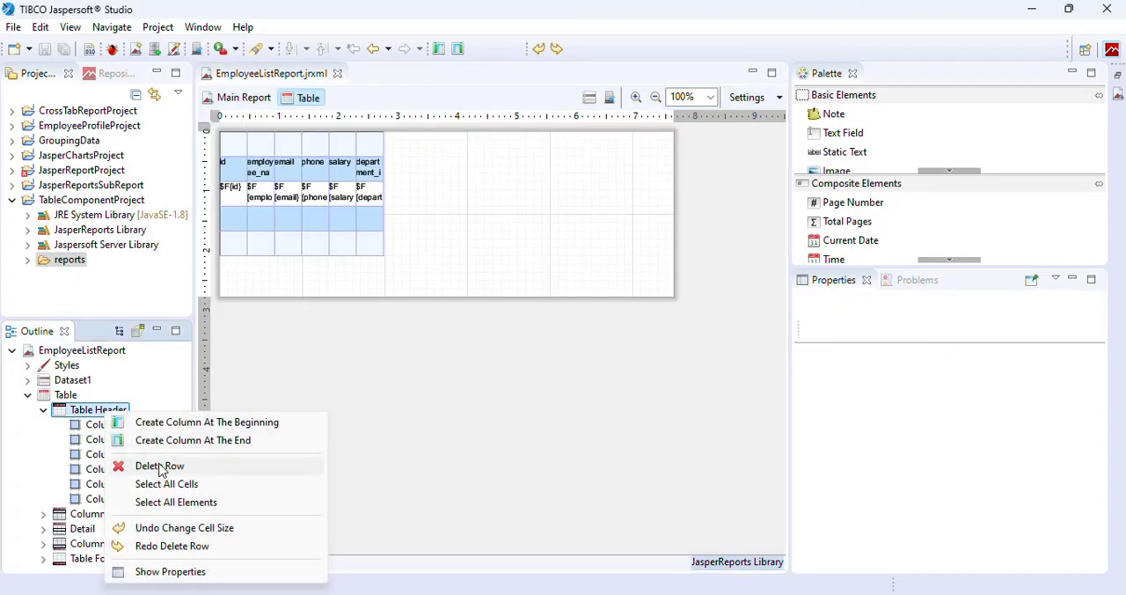
left_click(159, 466)
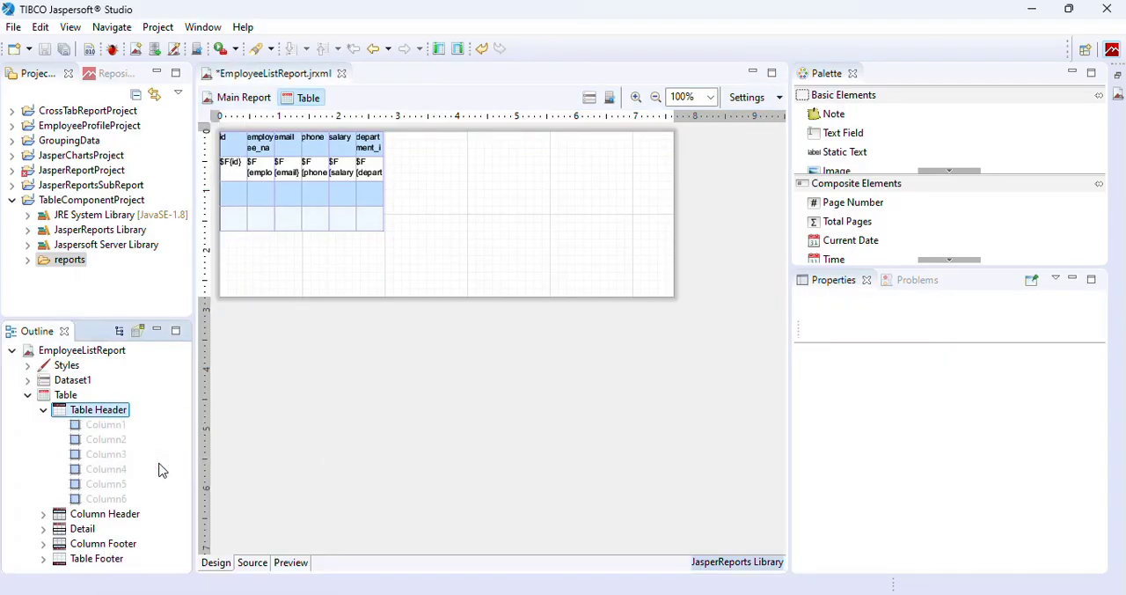
Delete the table's Table Footer and Column Footer rows.
left_click(267, 223)
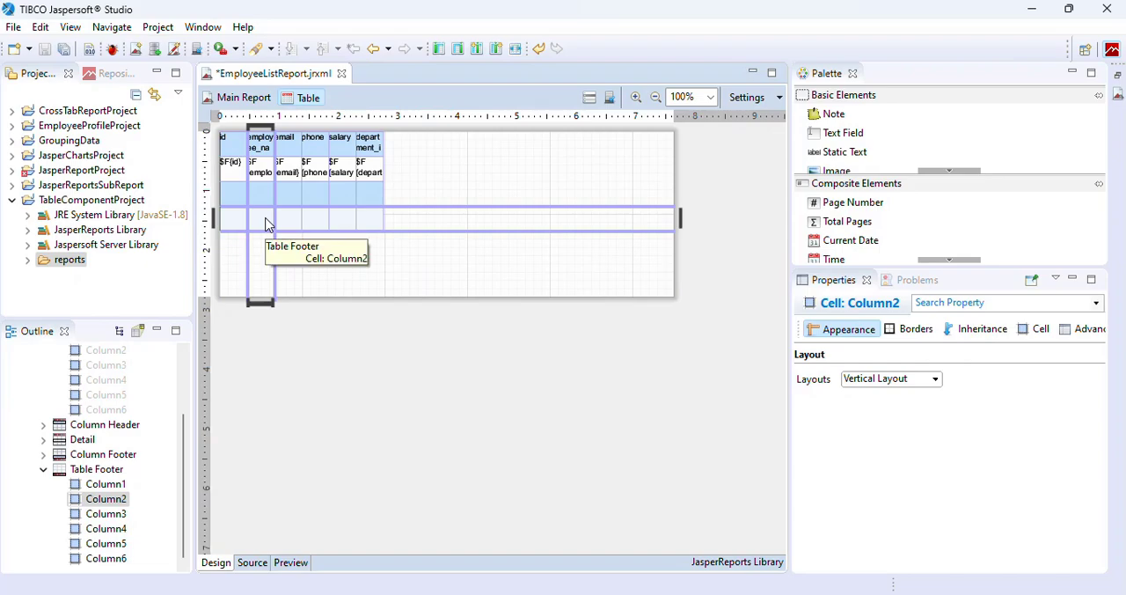
right_click(102, 468)
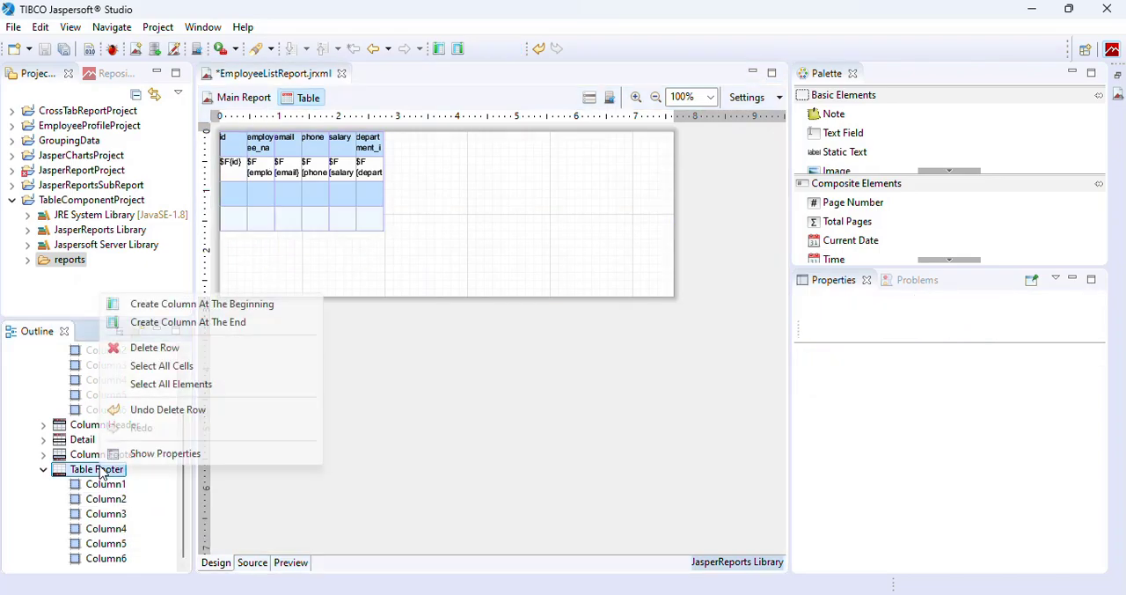
left_click(160, 349)
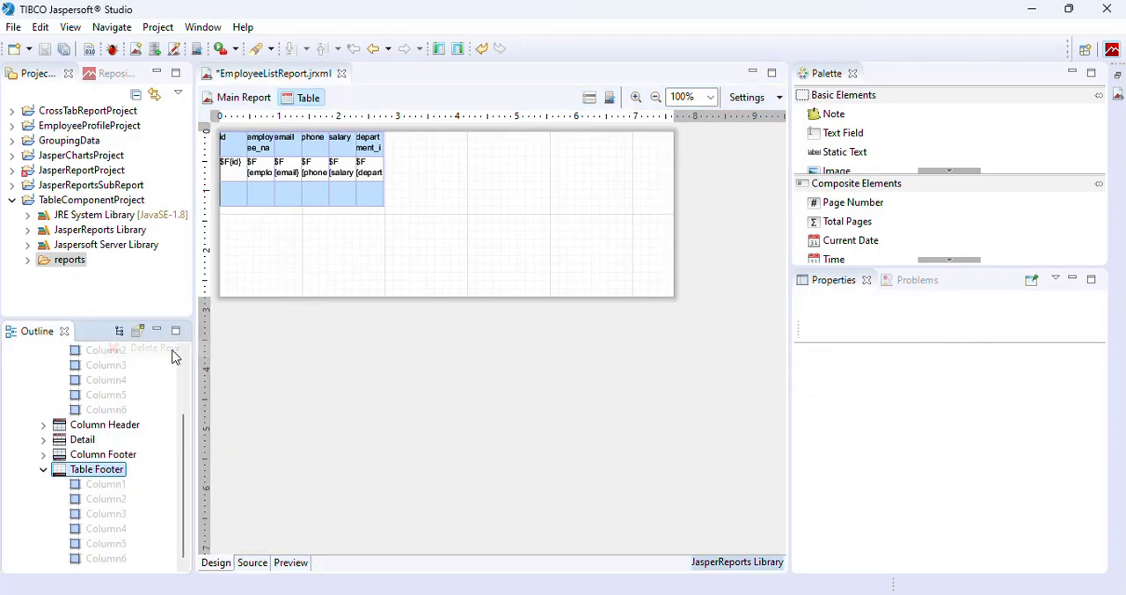
left_click(293, 199)
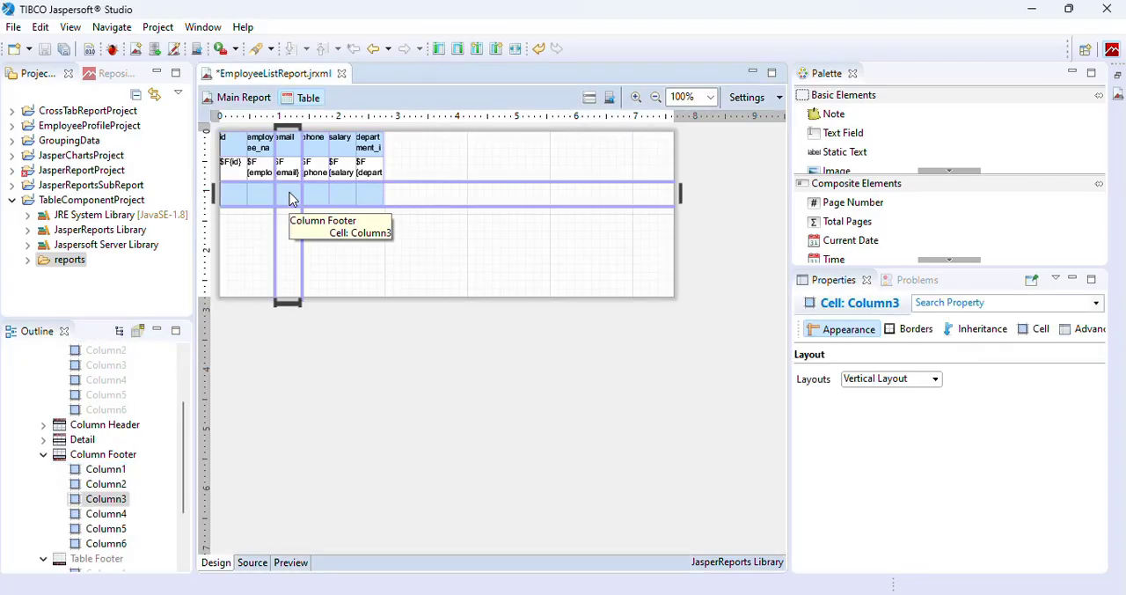
right_click(99, 455)
left_click(159, 337)
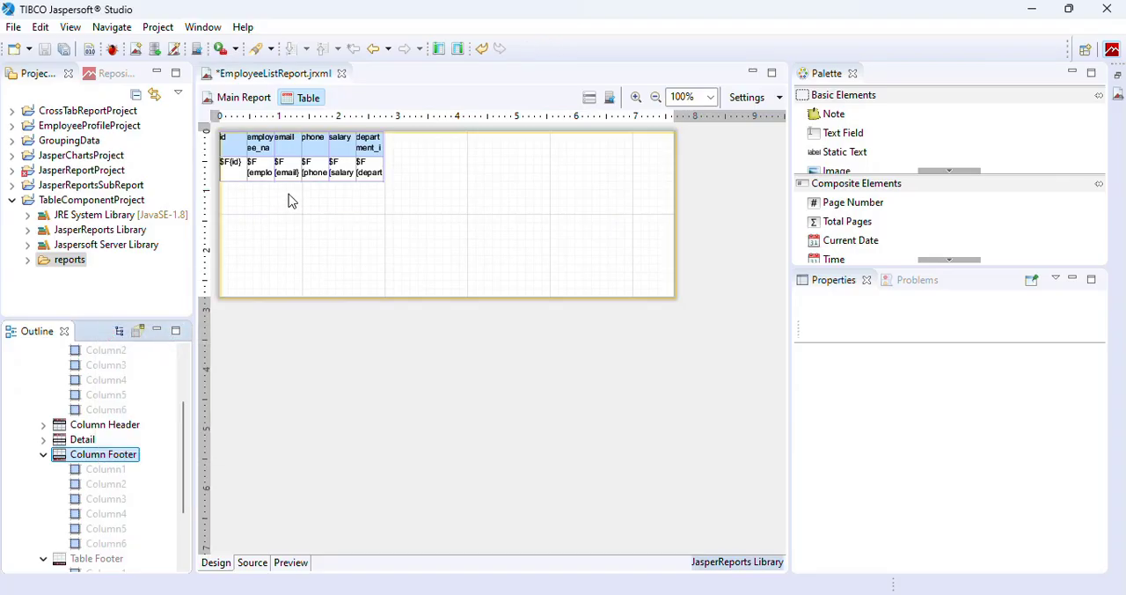
Set the column header labels from employee_name to department_id to font size 12 and align them vertically in the middle.
left_click(234, 154)
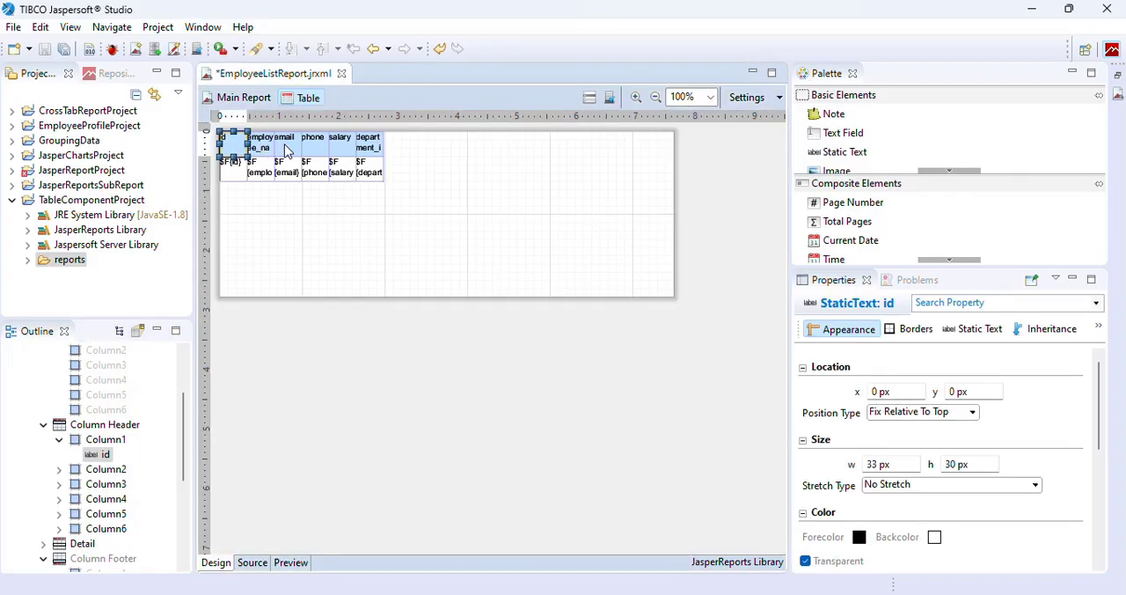
left_click(255, 150, "ctrl")
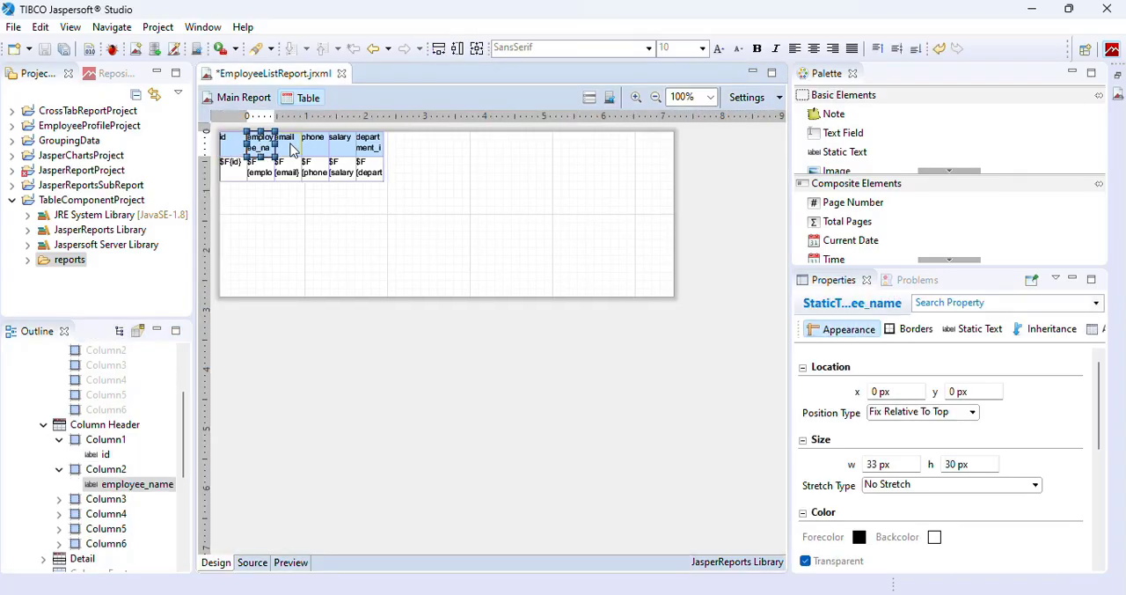
left_click(290, 147, "ctrl")
left_click(315, 146, "ctrl")
left_click(340, 145, "ctrl")
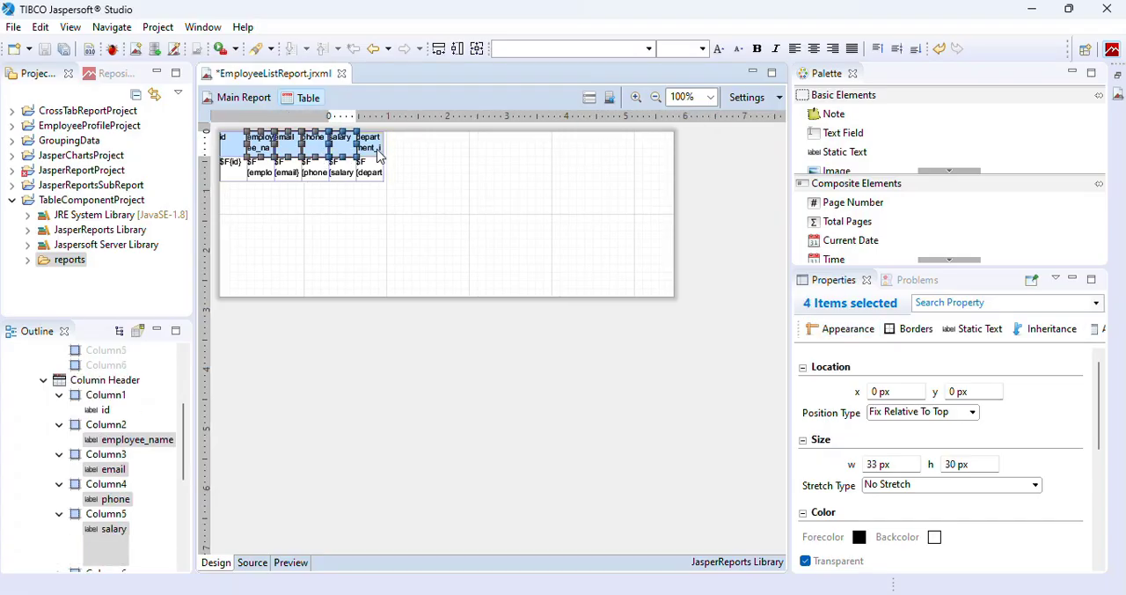
left_click(368, 144, "ctrl")
left_click(703, 49)
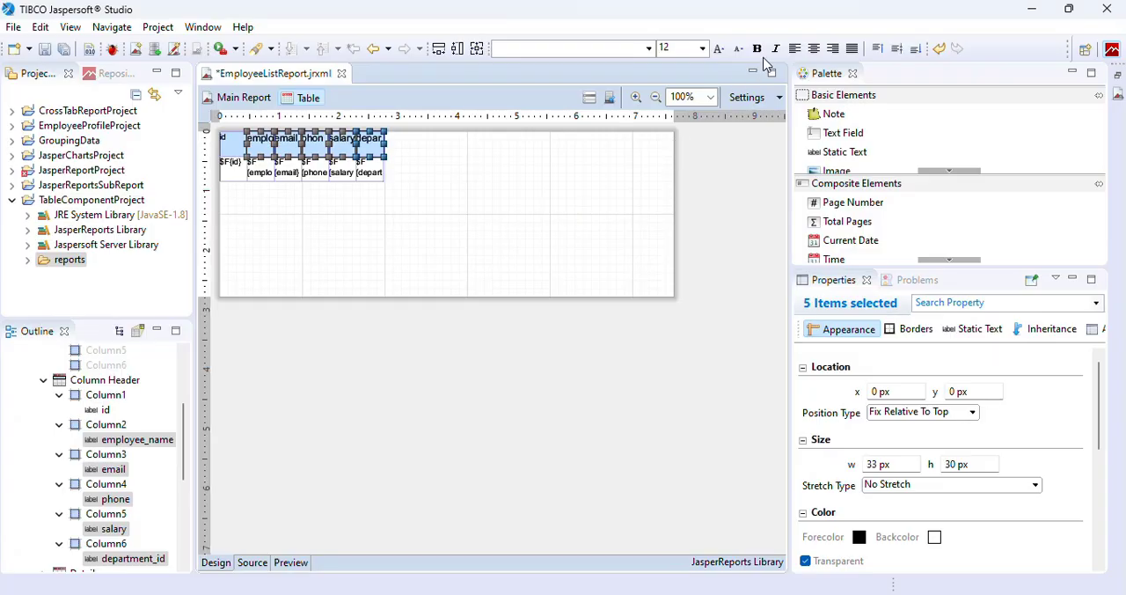
left_click(898, 51)
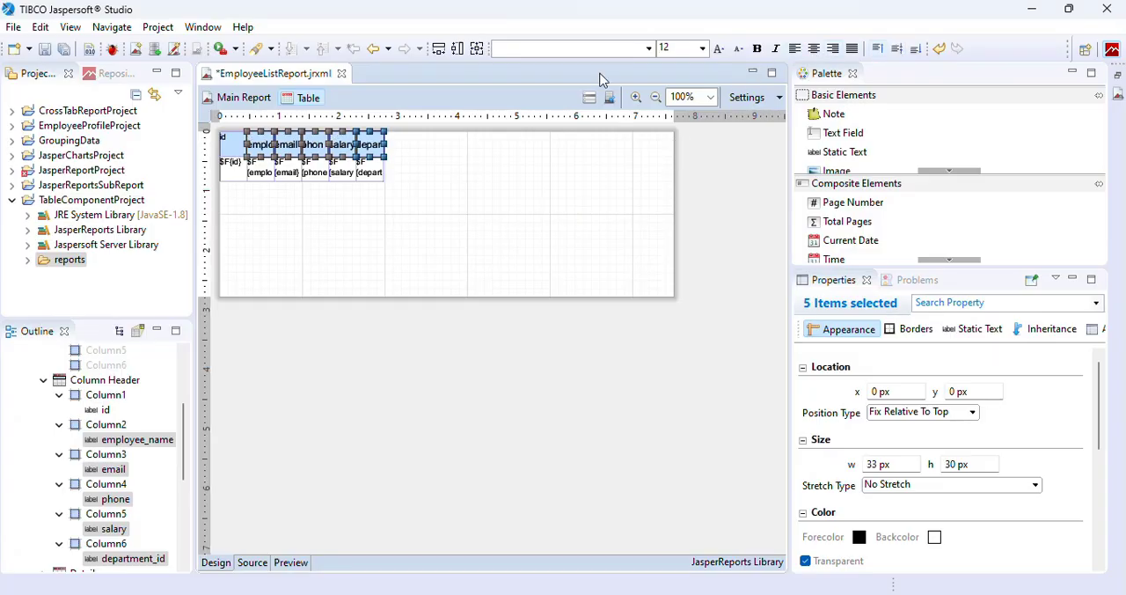
Set the id column header label to font size 12 with middle vertical alignment.
left_click(226, 146)
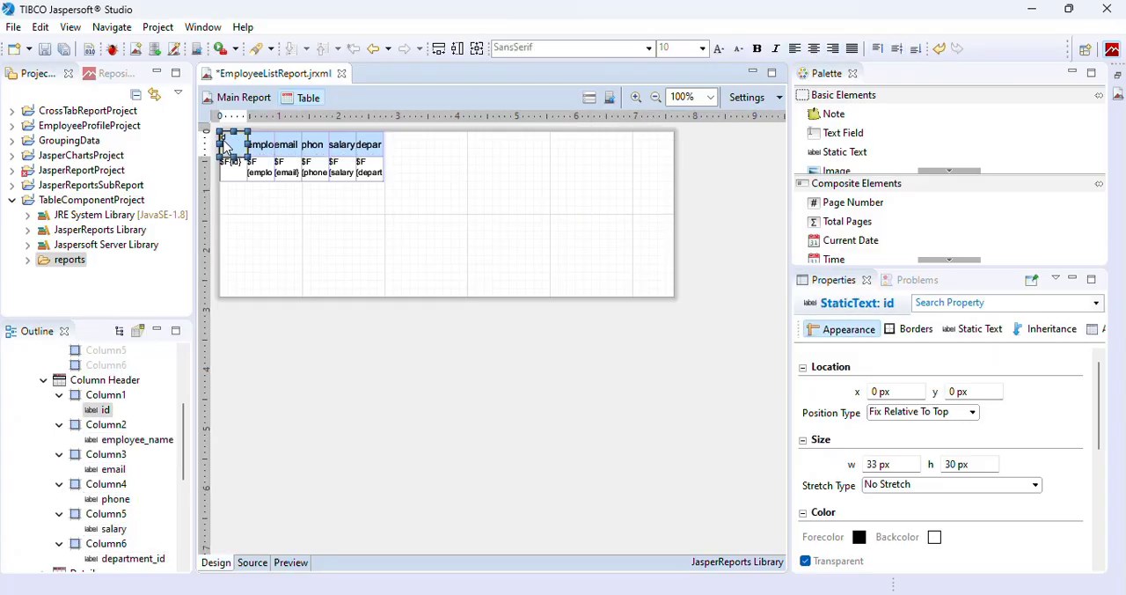
left_click(704, 51)
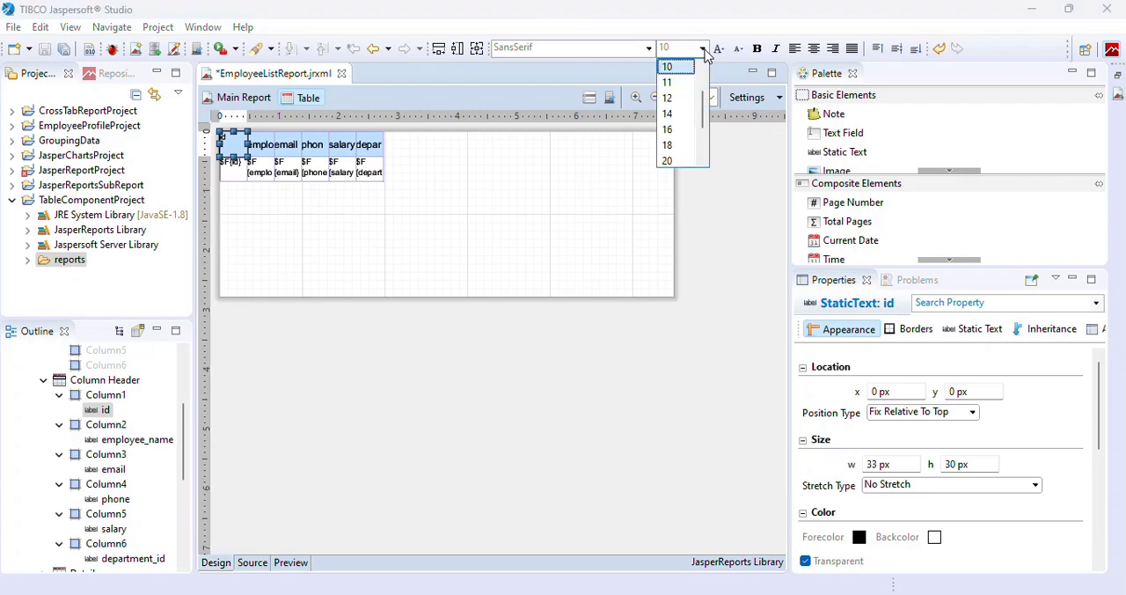
left_click(674, 105)
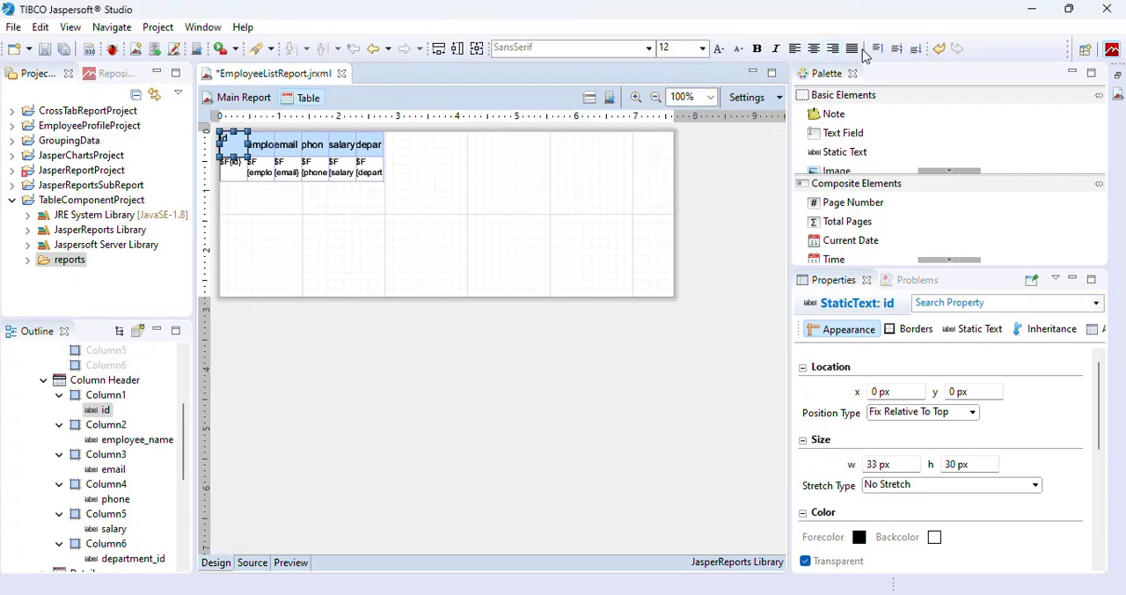
Set all six detail row text fields to font size 12 with middle vertical alignment and save the report.
left_click(233, 172)
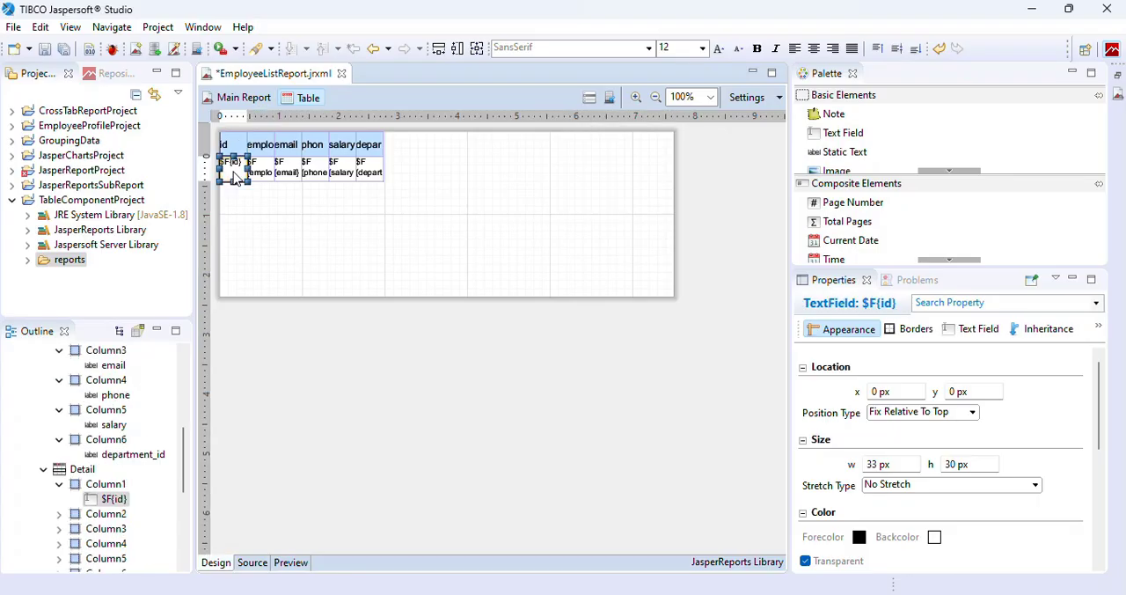
left_click(270, 175, "shift")
left_click(286, 171, "shift")
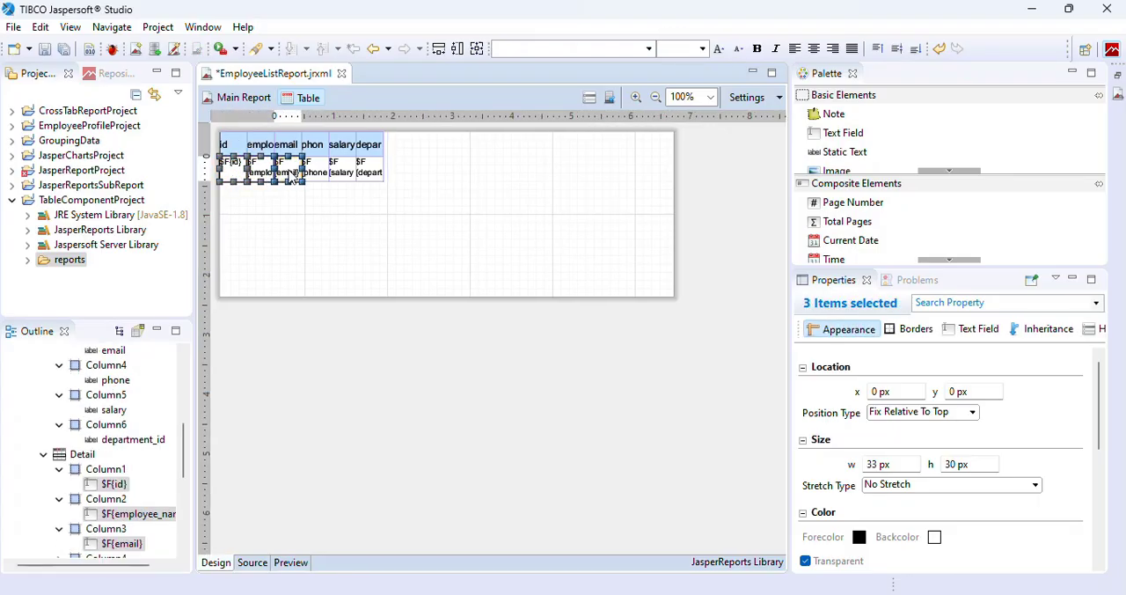
left_click(315, 171, "shift")
left_click(344, 173, "shift")
left_click(370, 173, "shift")
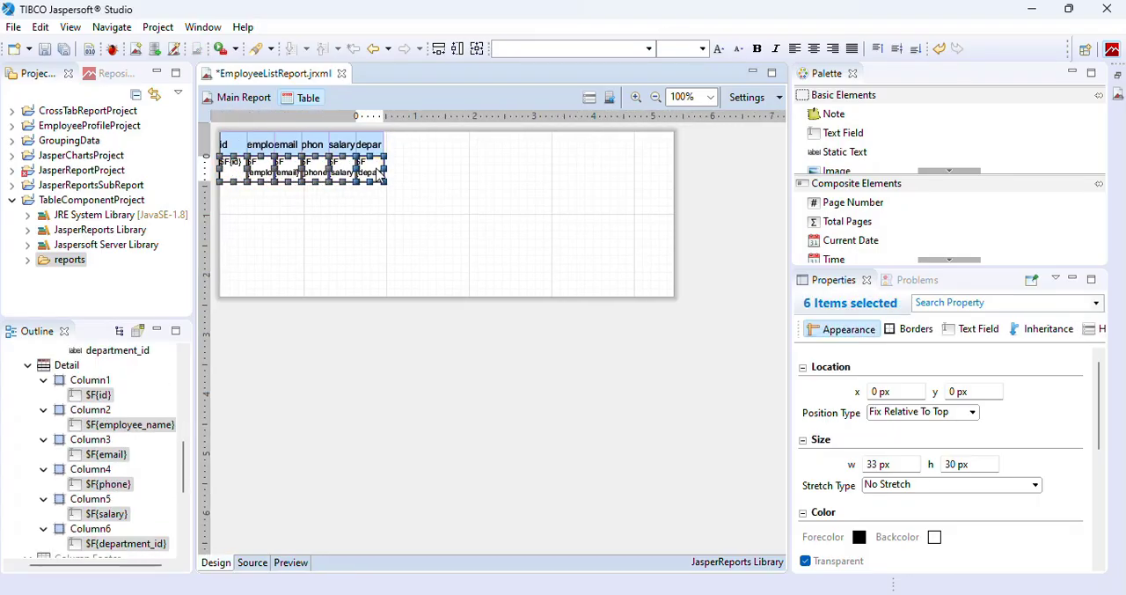
left_click(703, 50)
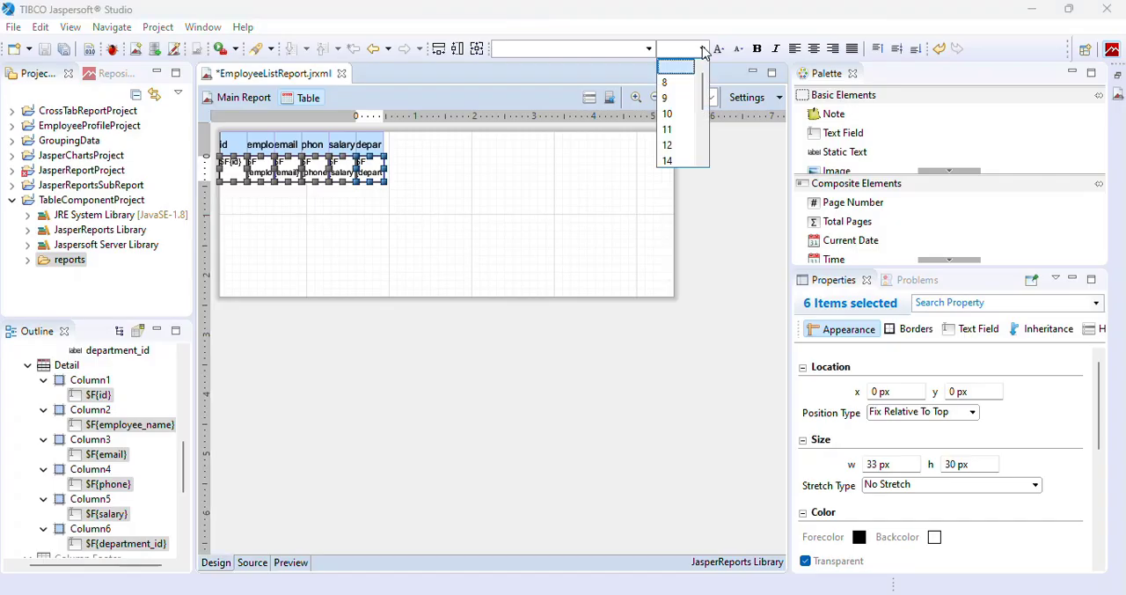
left_click(675, 145)
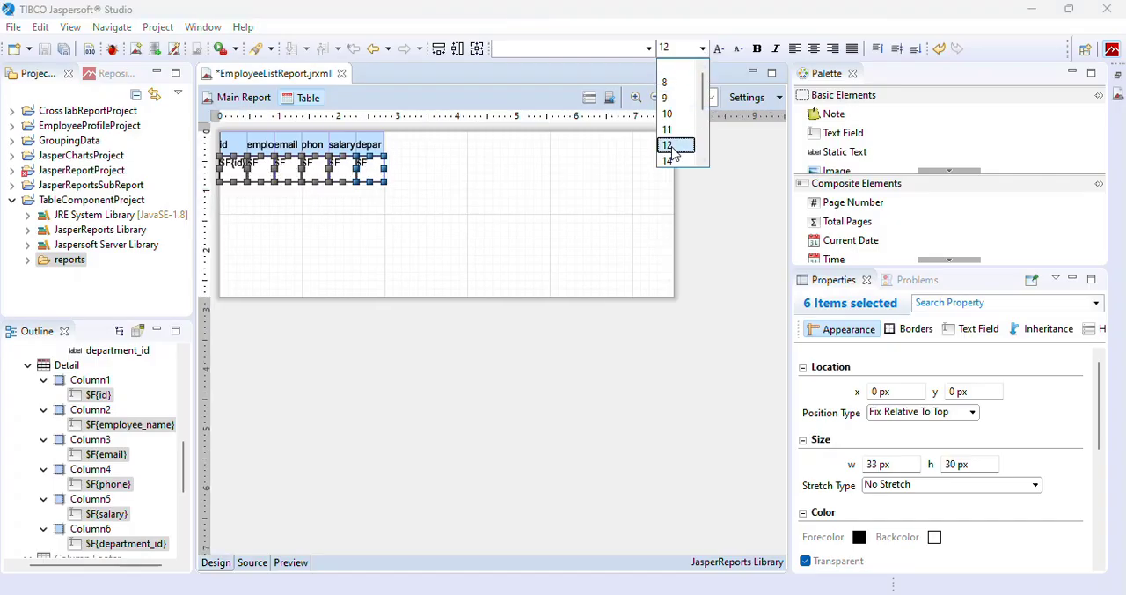
left_click(895, 48)
key("ctrl+s")
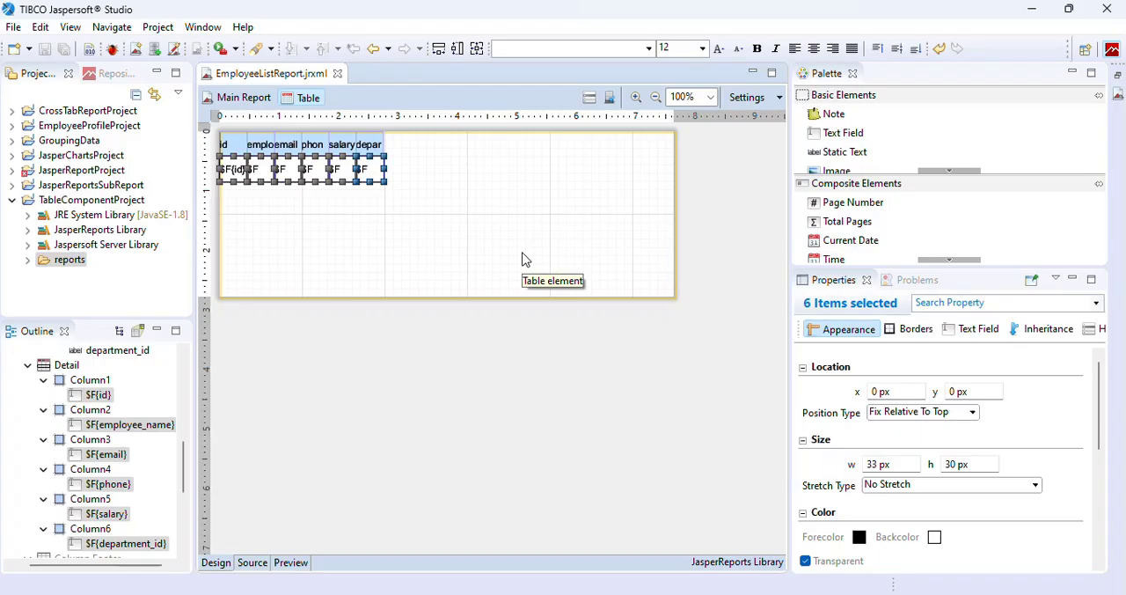
Return to the main report, check its preview with TableConnection1, and go back to the design view.
left_click(238, 97)
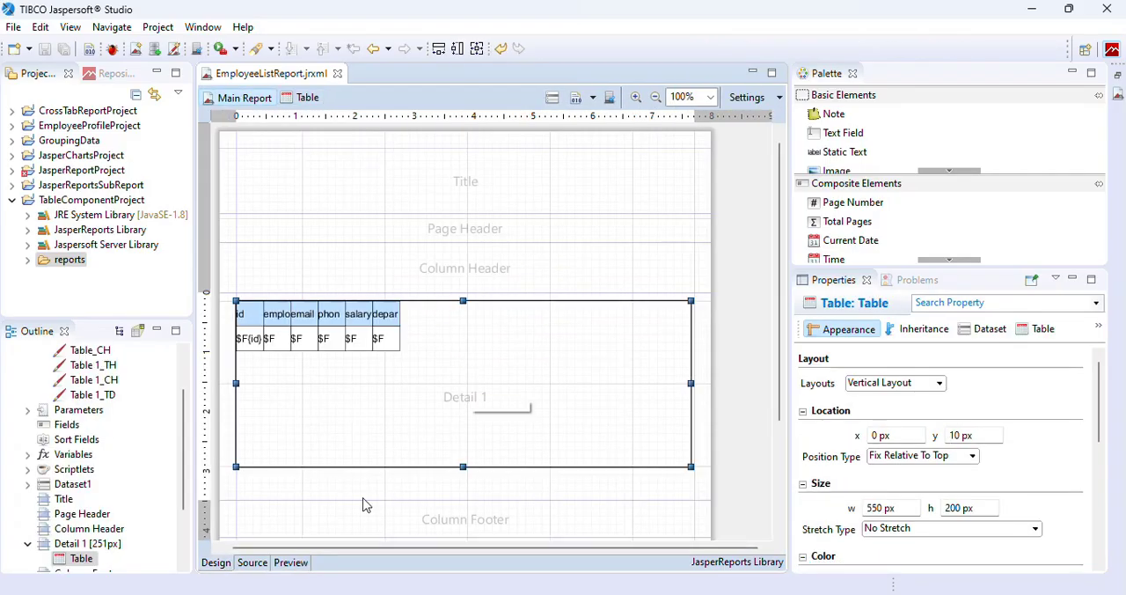
left_click(291, 562)
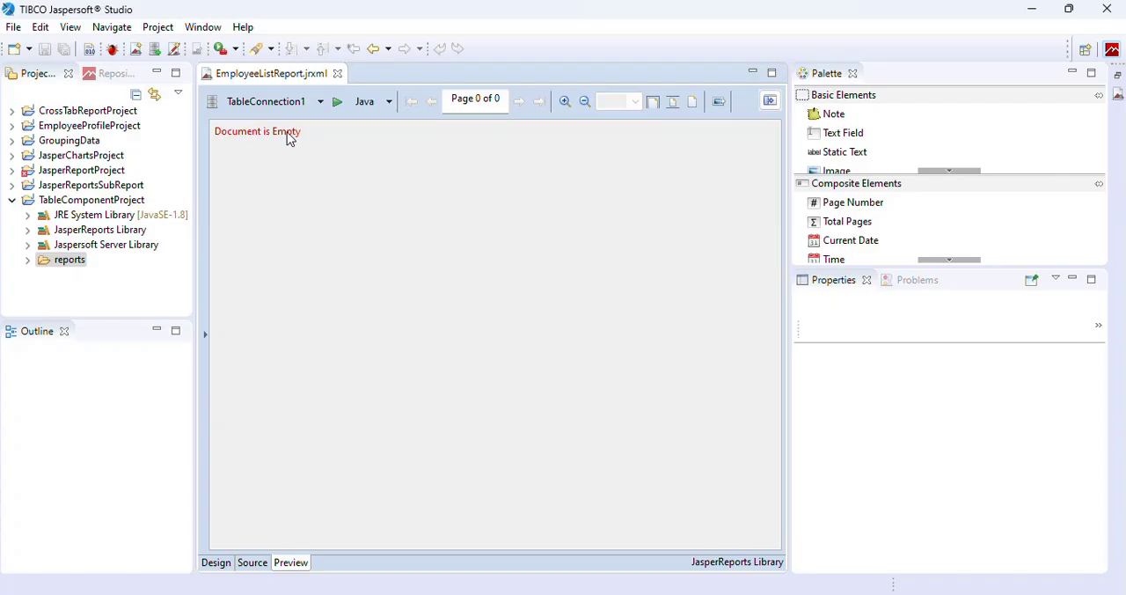
left_click(216, 562)
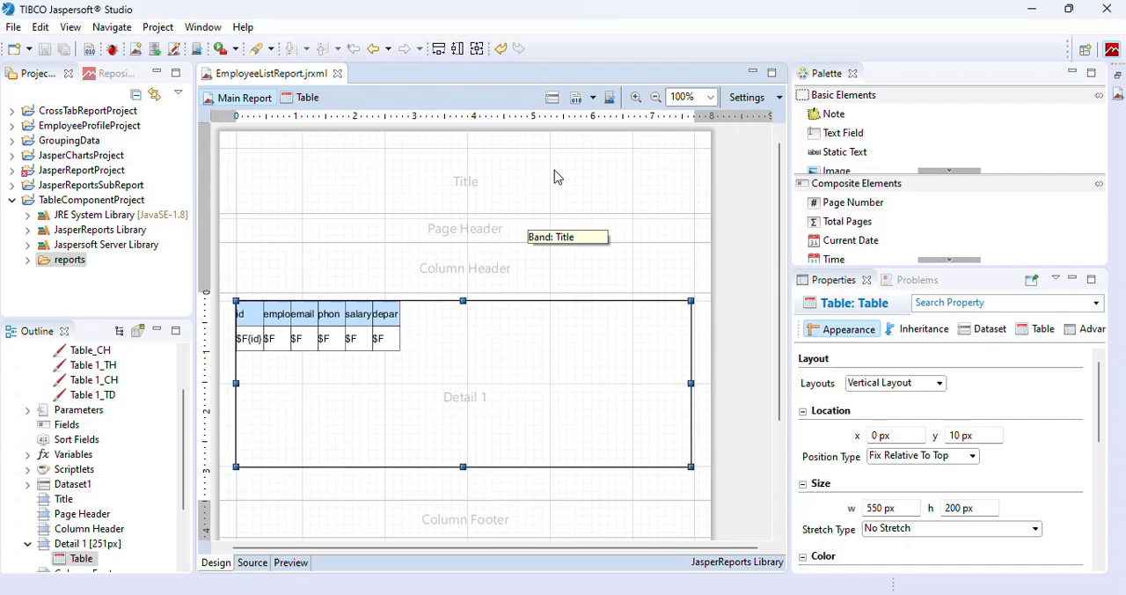
Set the main report's dataset query to SELECT * FROM employees and read its fields.
left_click(553, 99)
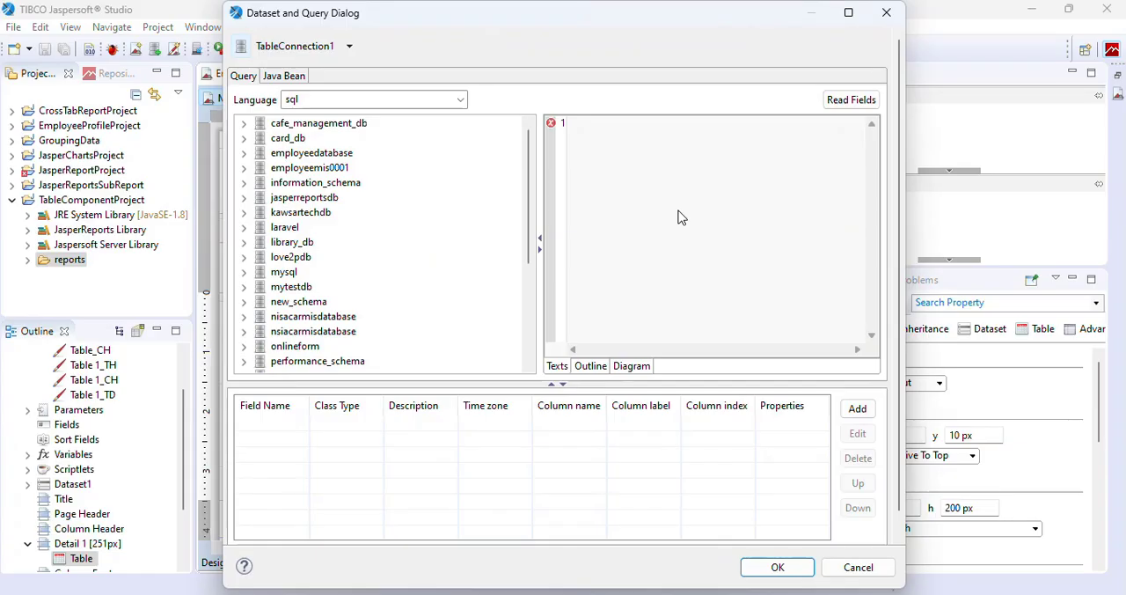
left_click(679, 212)
type("SELECT * FROM employe")
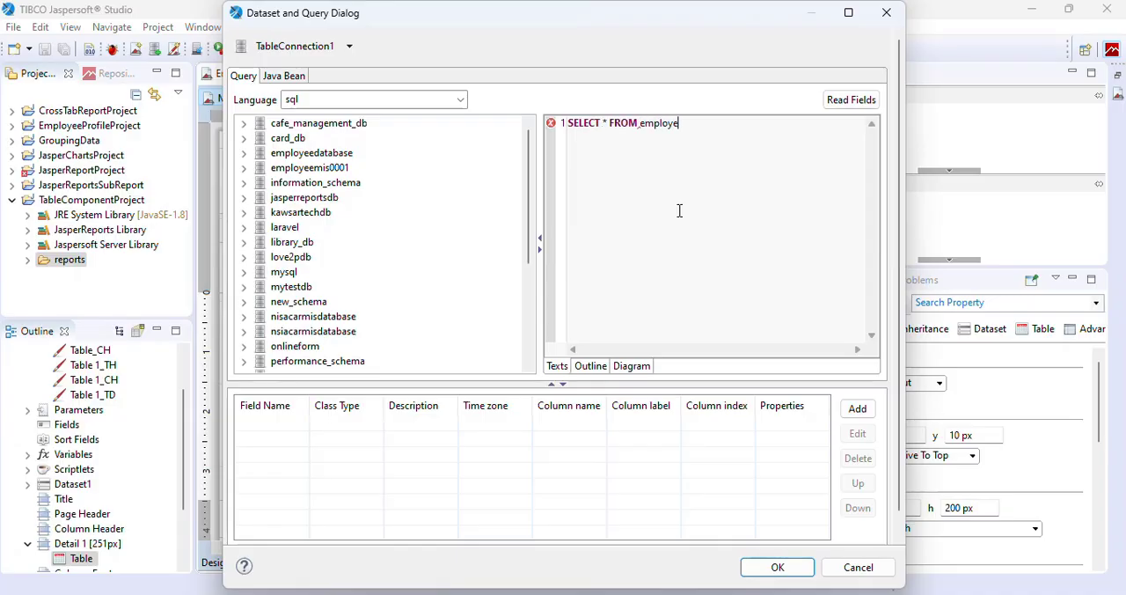
key("BackSpace")
key("BackSpace")
type("e")
left_click(846, 101)
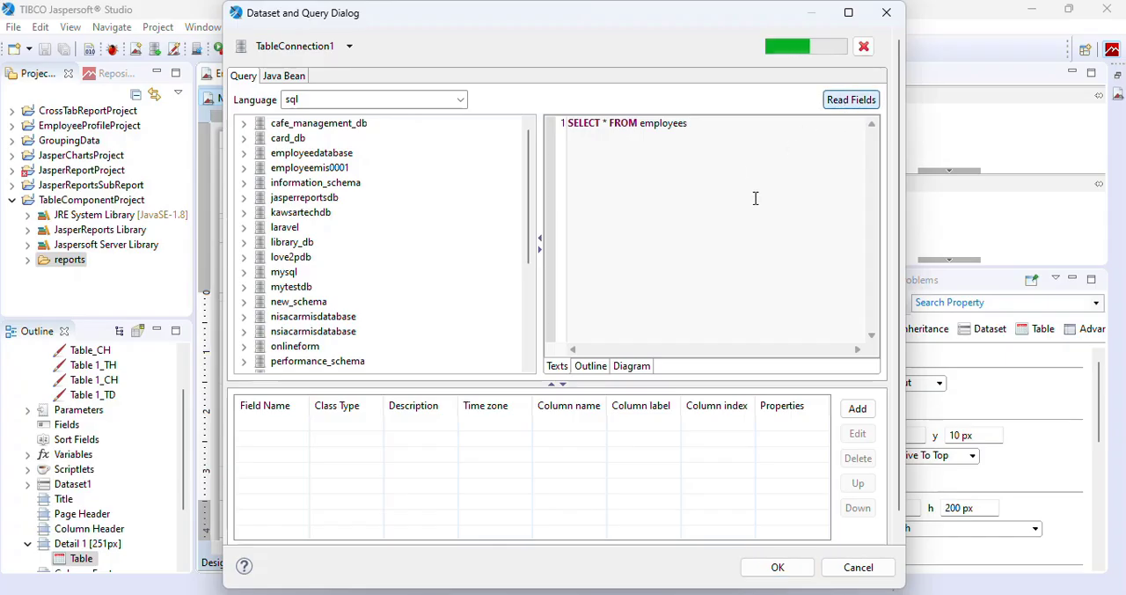
left_click(778, 568)
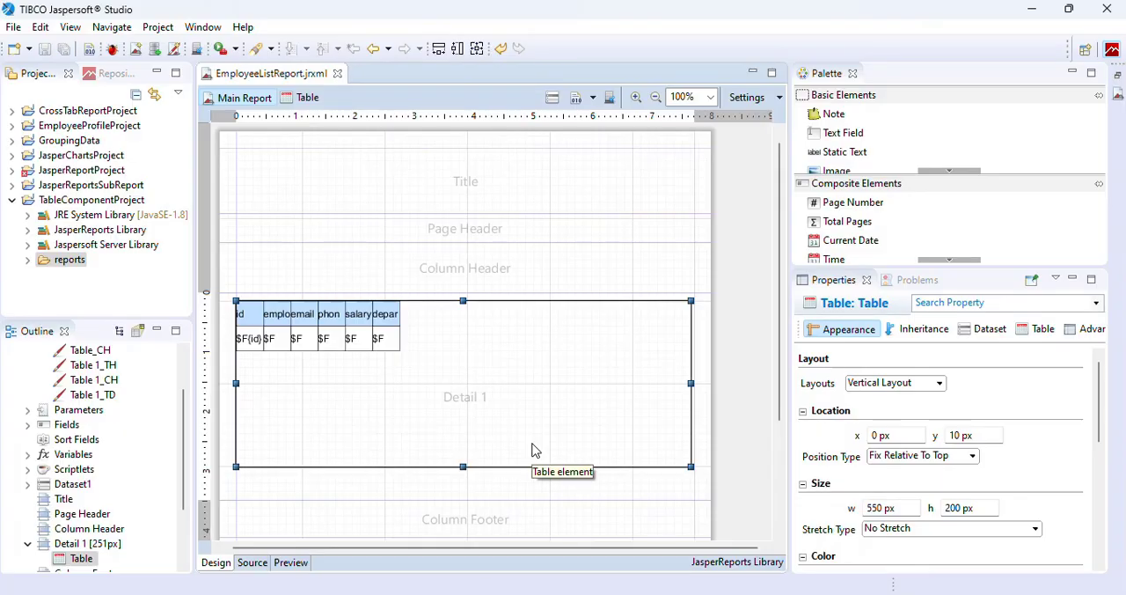
Preview the report with the new main query to check the employee table's columns, and return to the design view.
left_click(291, 564)
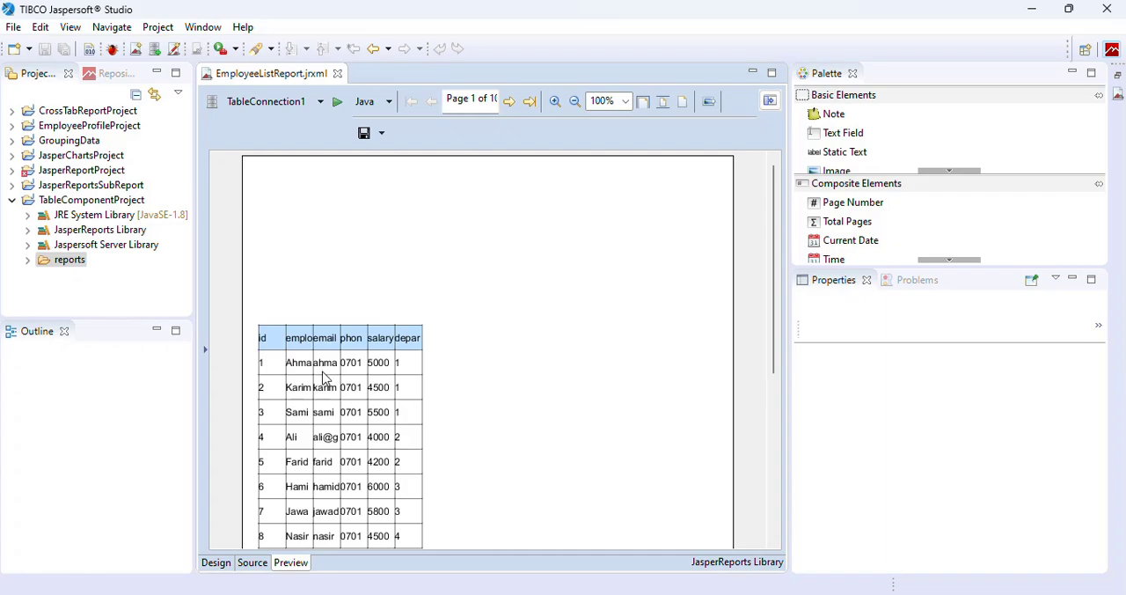
left_click(217, 563)
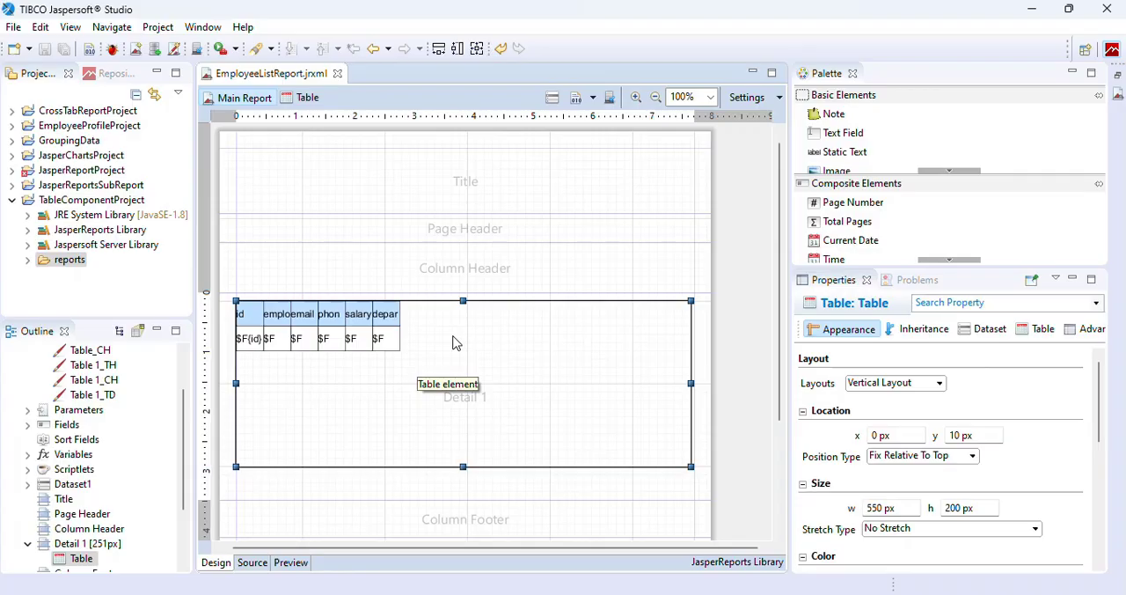
Make the table's columns fit the table element and save the report.
left_click(1029, 333)
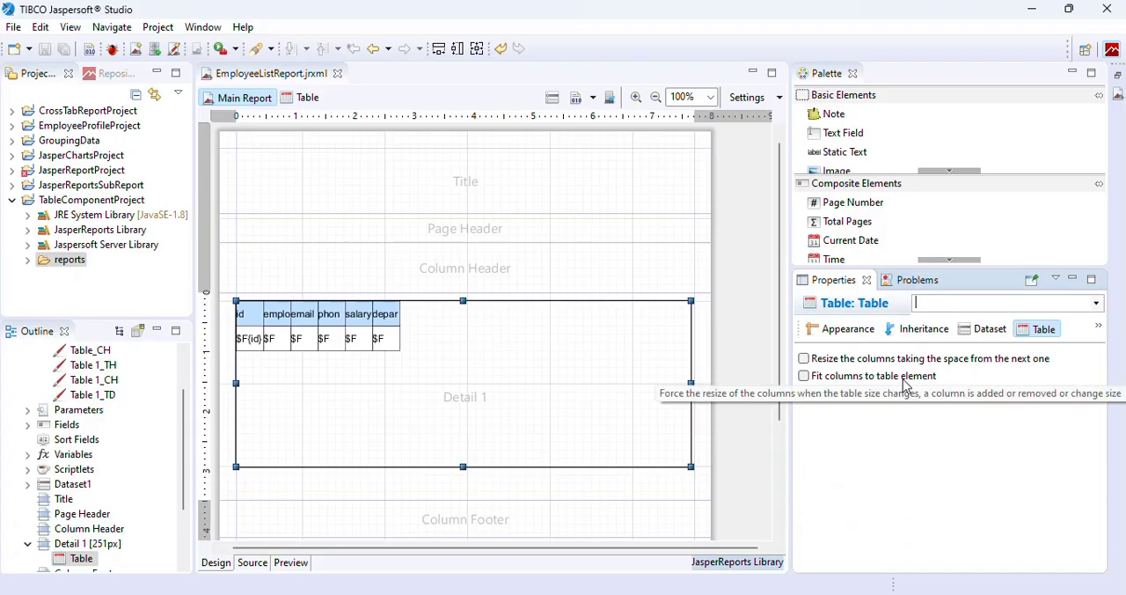
left_click(804, 376)
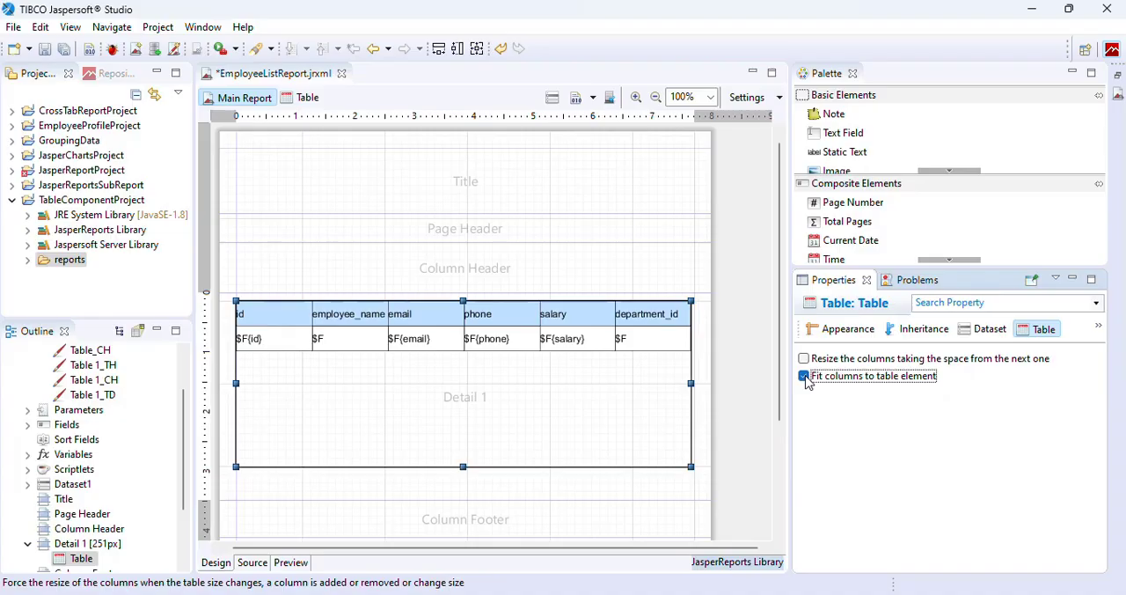
key("ctrl+s")
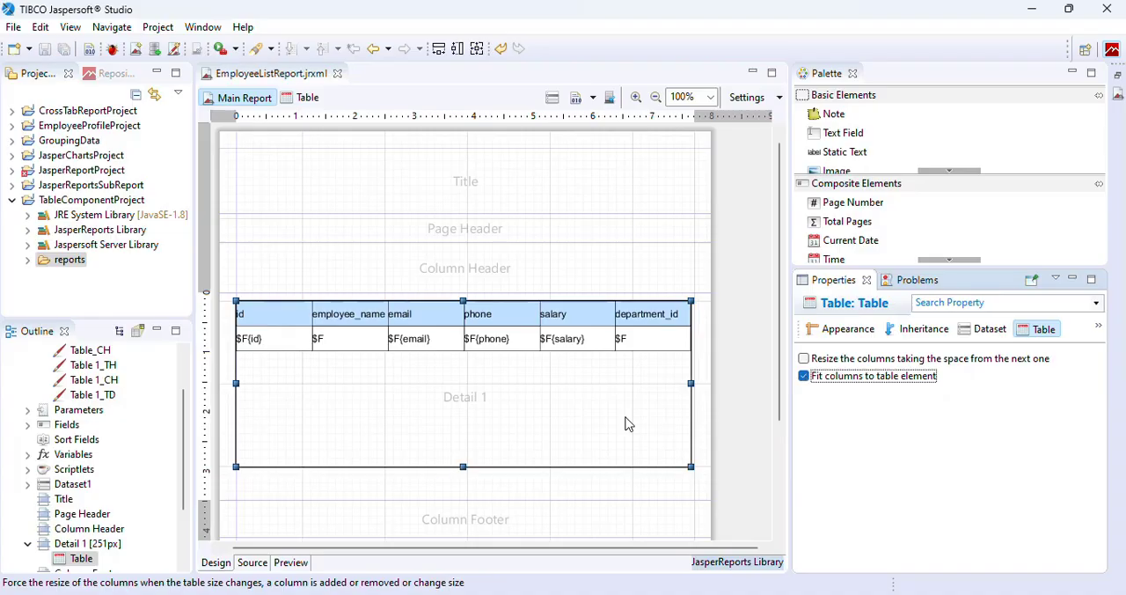
Preview the report to check the resized table columns, and return to the design view with the table selected.
left_click(292, 563)
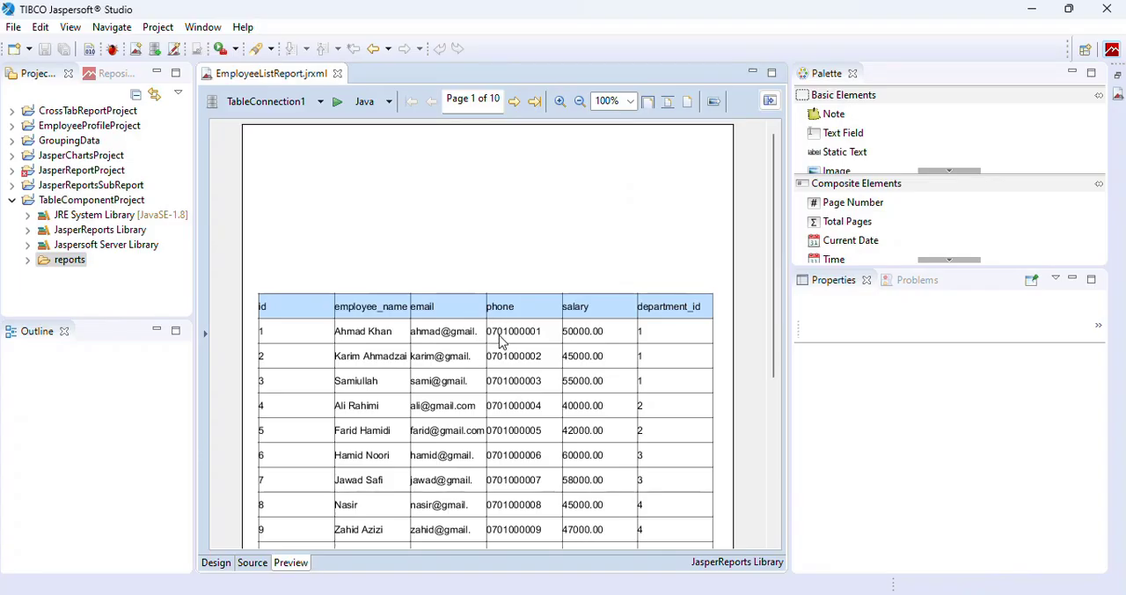
left_click(222, 564)
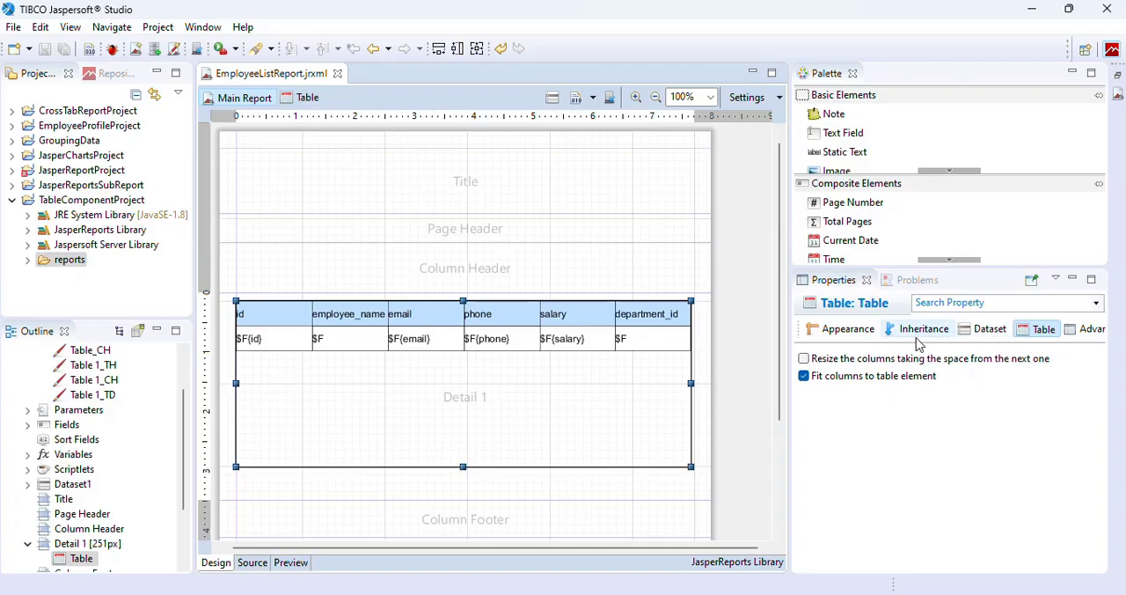
left_click(836, 338)
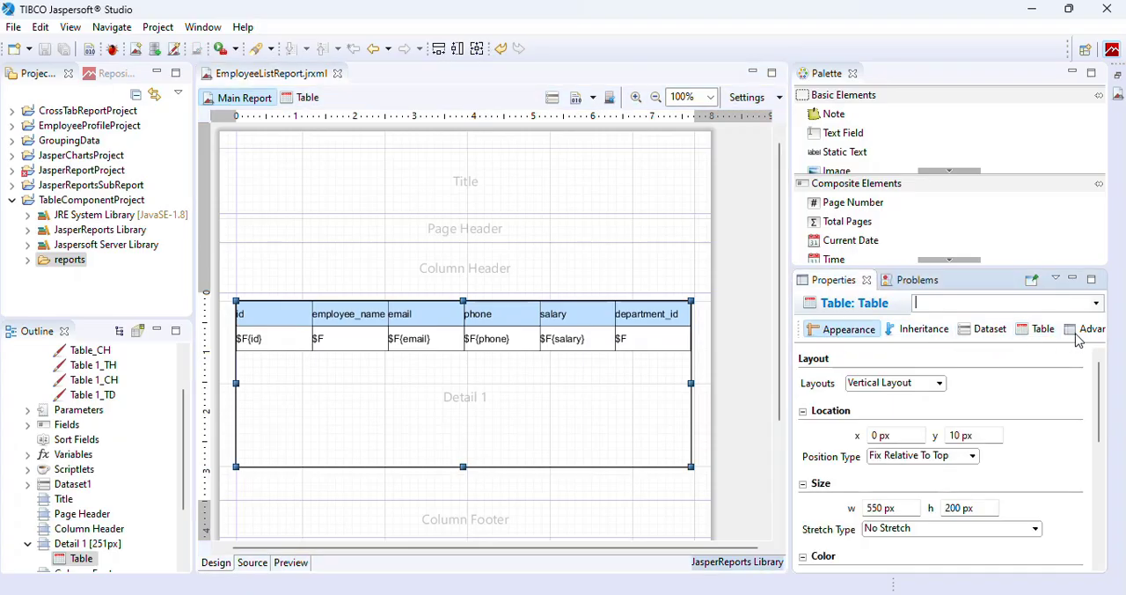
left_click(588, 384)
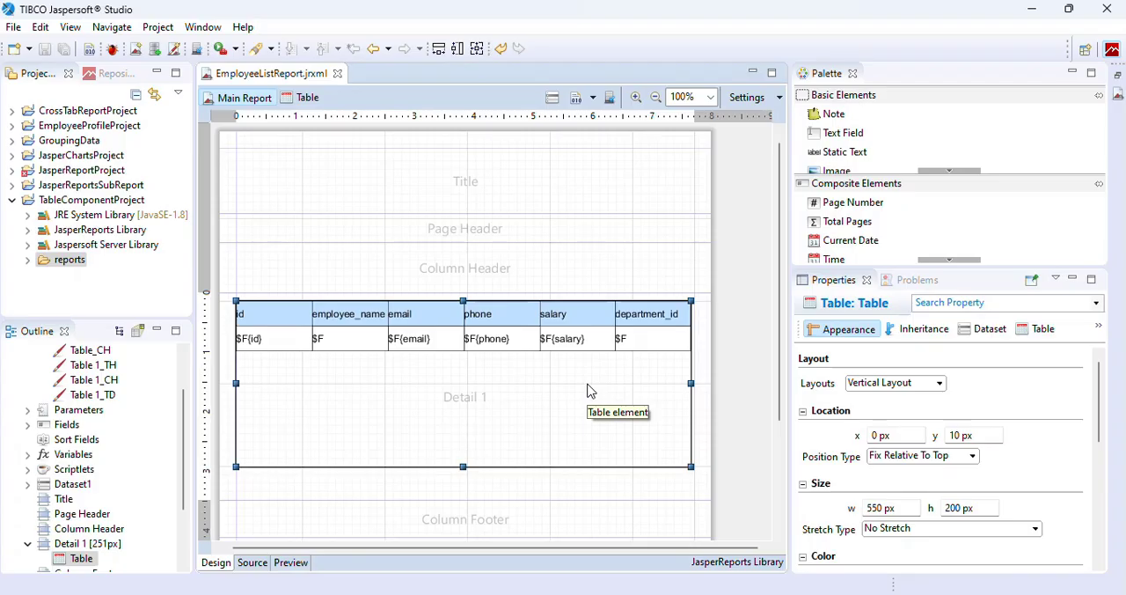
In the table editor, give all twelve header and detail cells a uniform padding of 3 and save the report.
left_click(304, 99)
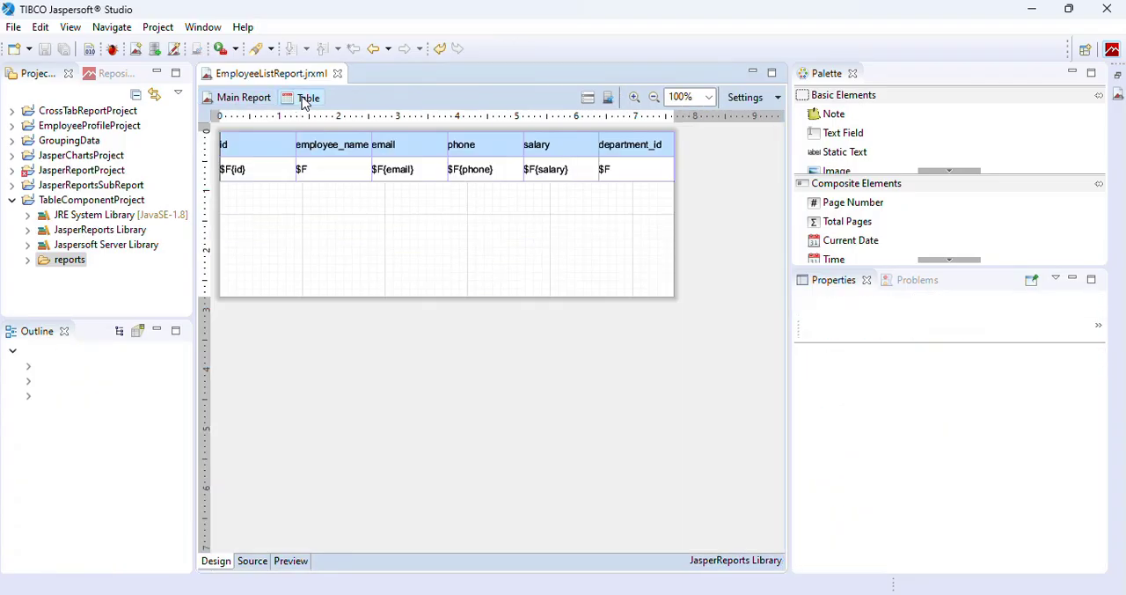
left_click(284, 176)
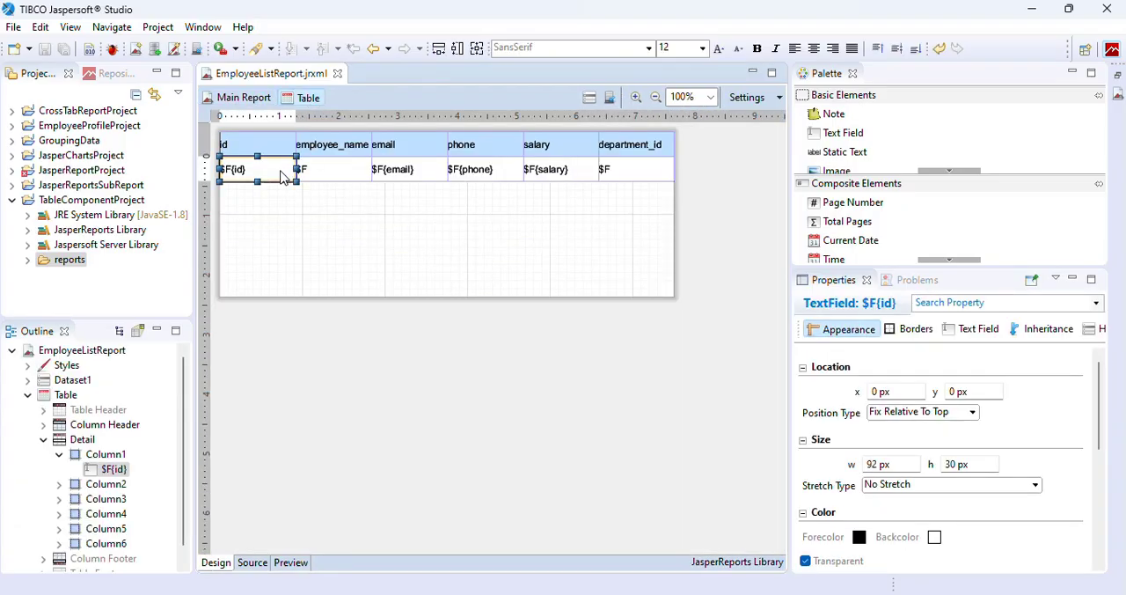
left_click(279, 153, "shift")
key("ctrl+a")
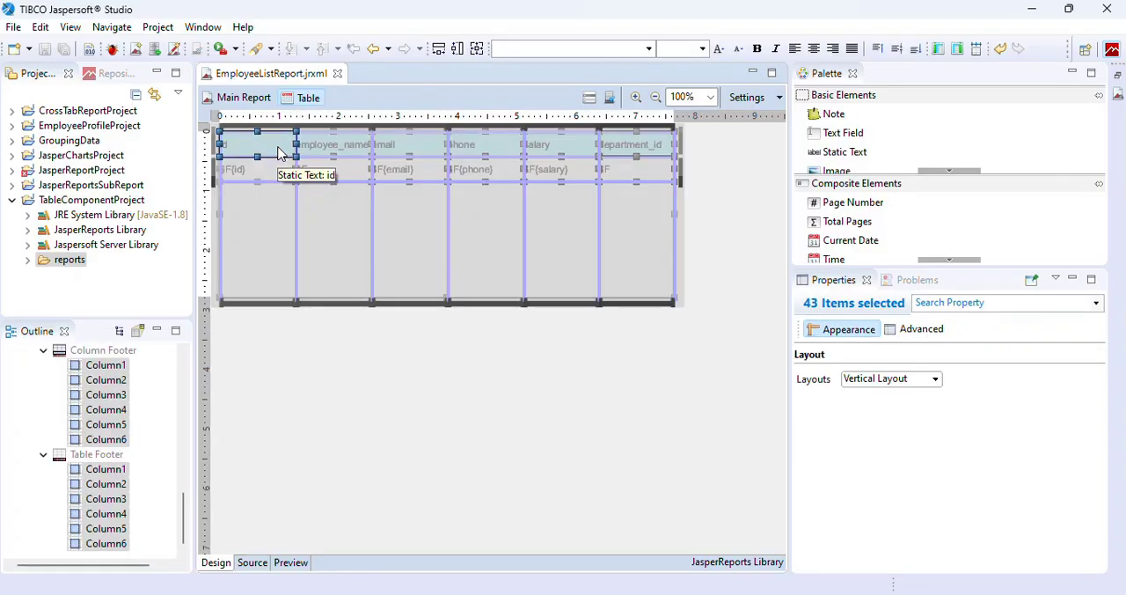
left_click(278, 154)
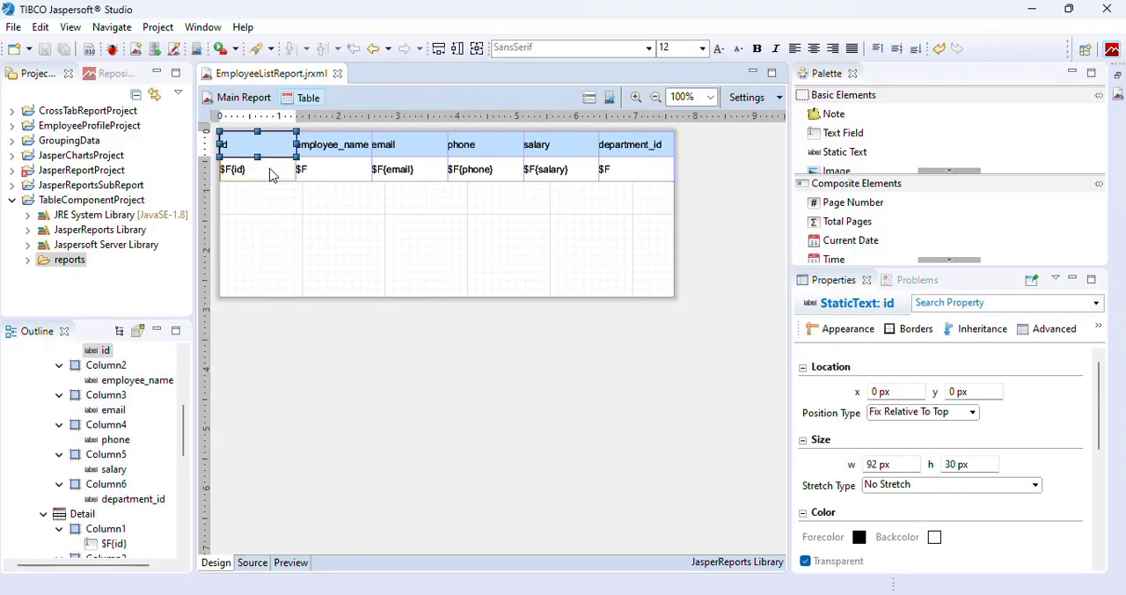
left_click(273, 172, "shift")
left_click(331, 176, "shift")
left_click(339, 150, "shift")
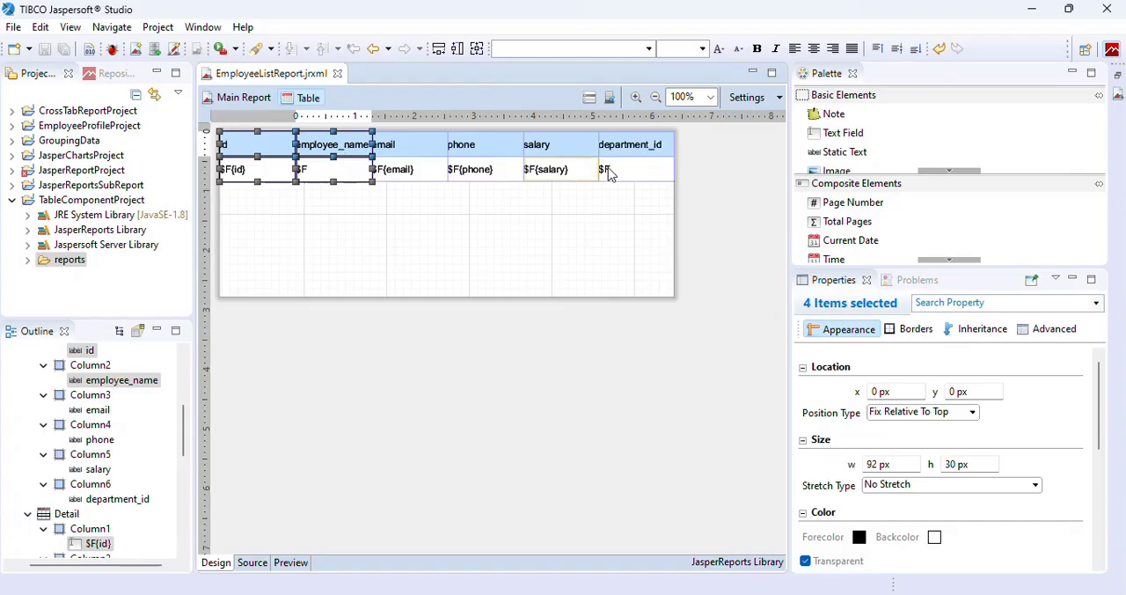
left_click(640, 175, "shift")
left_click(556, 176, "shift")
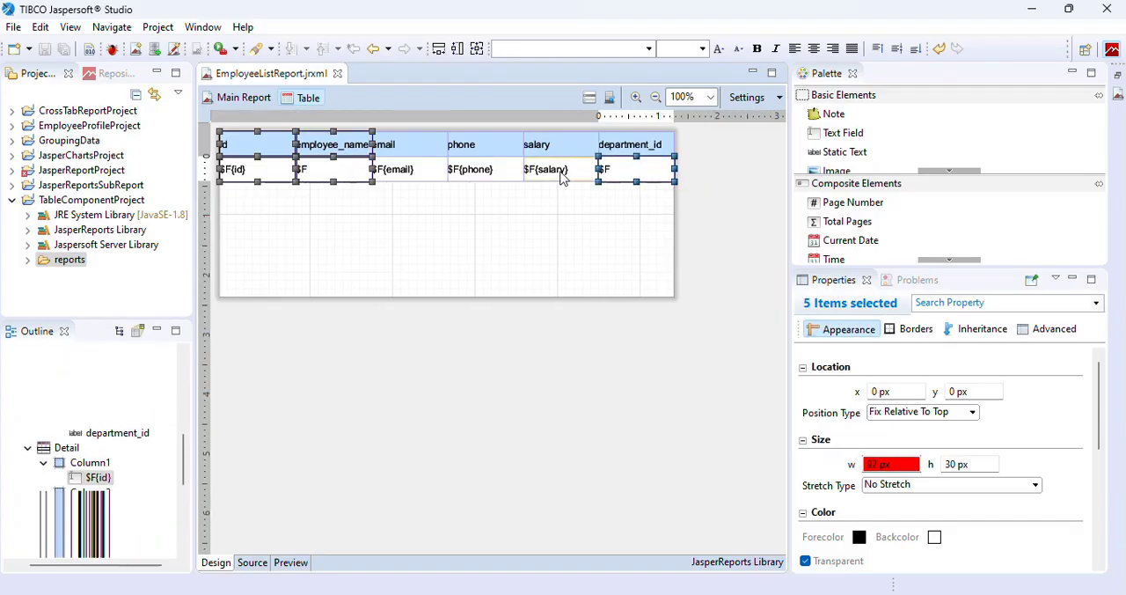
left_click(489, 172, "shift")
left_click(406, 171, "shift")
left_click(409, 148, "shift")
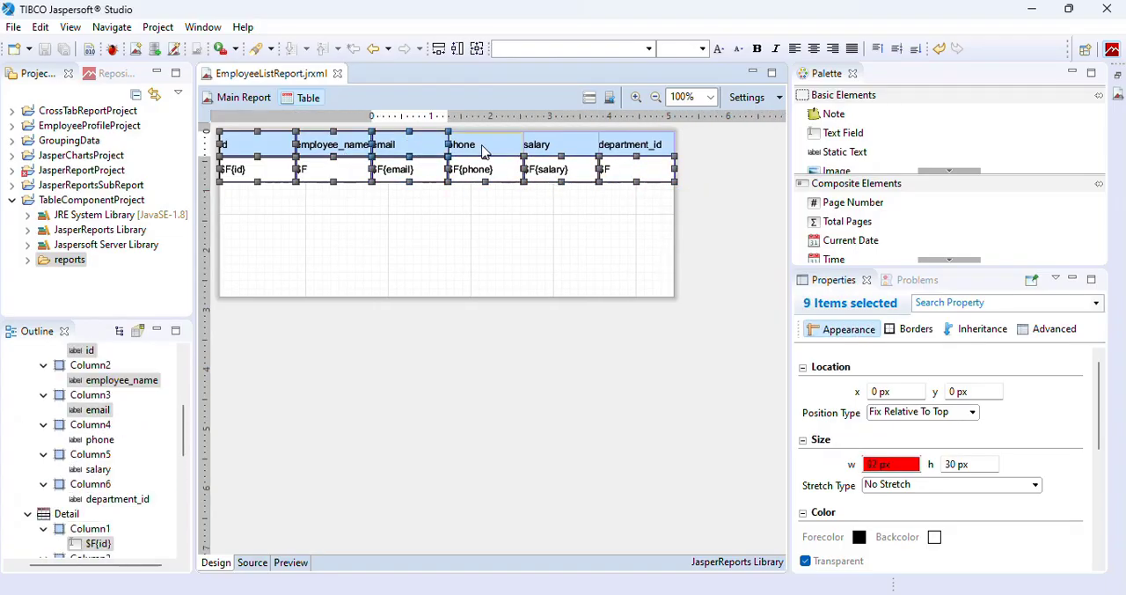
left_click(484, 149, "shift")
left_click(552, 149, "shift")
left_click(647, 146, "shift")
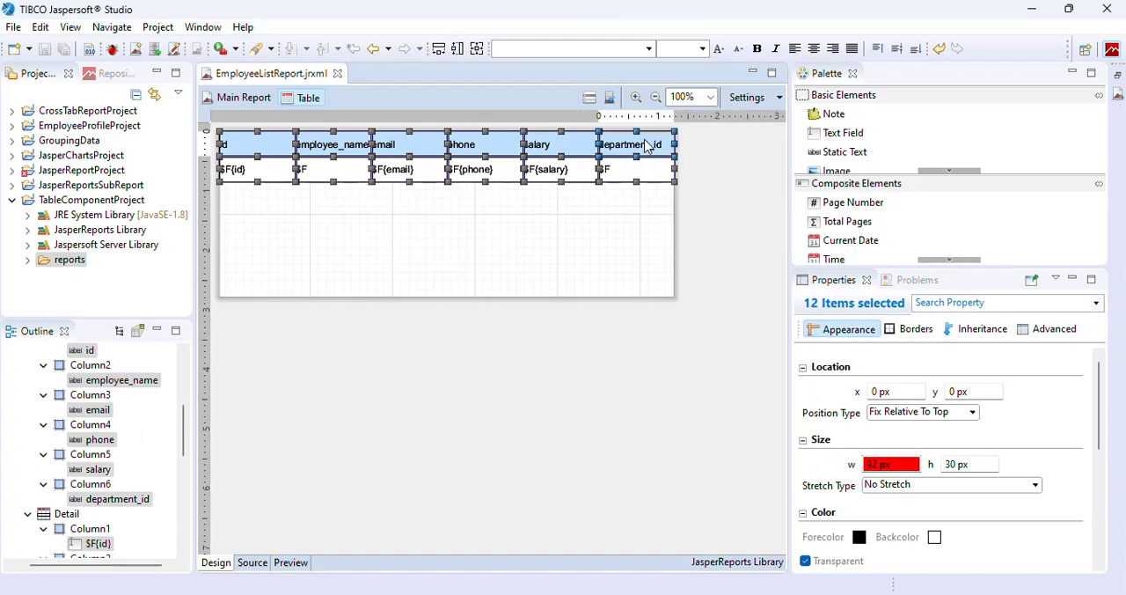
left_click(920, 338)
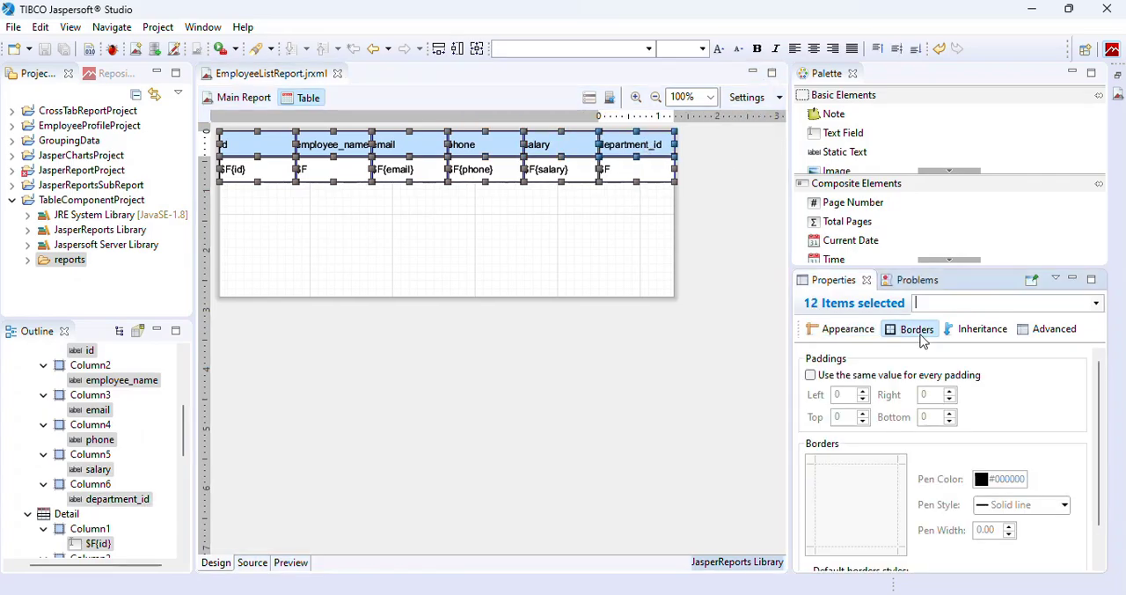
left_click(811, 375)
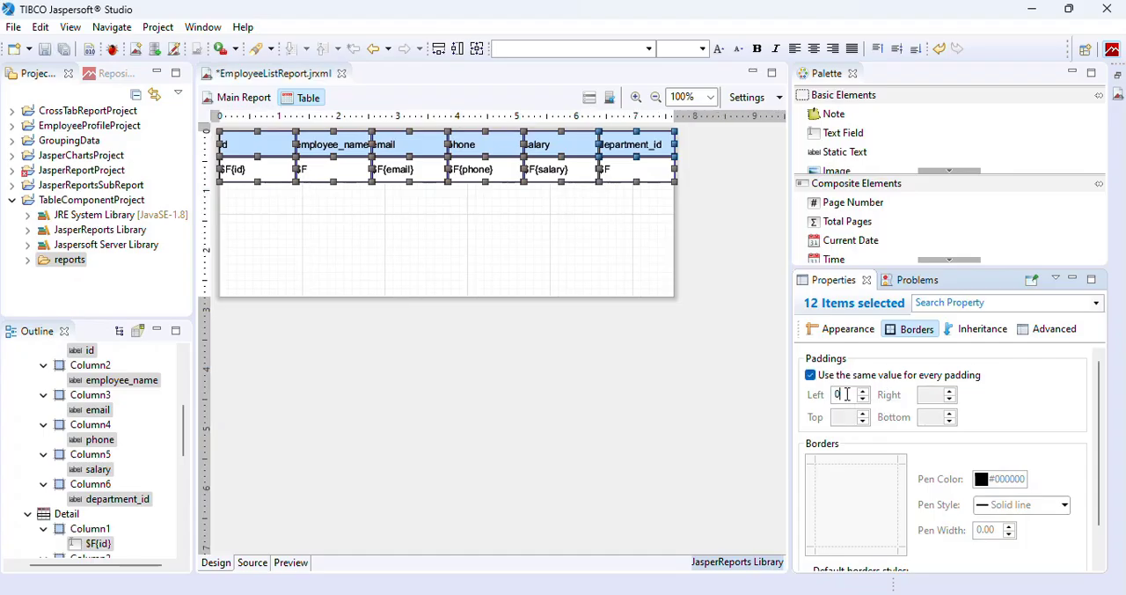
type("3")
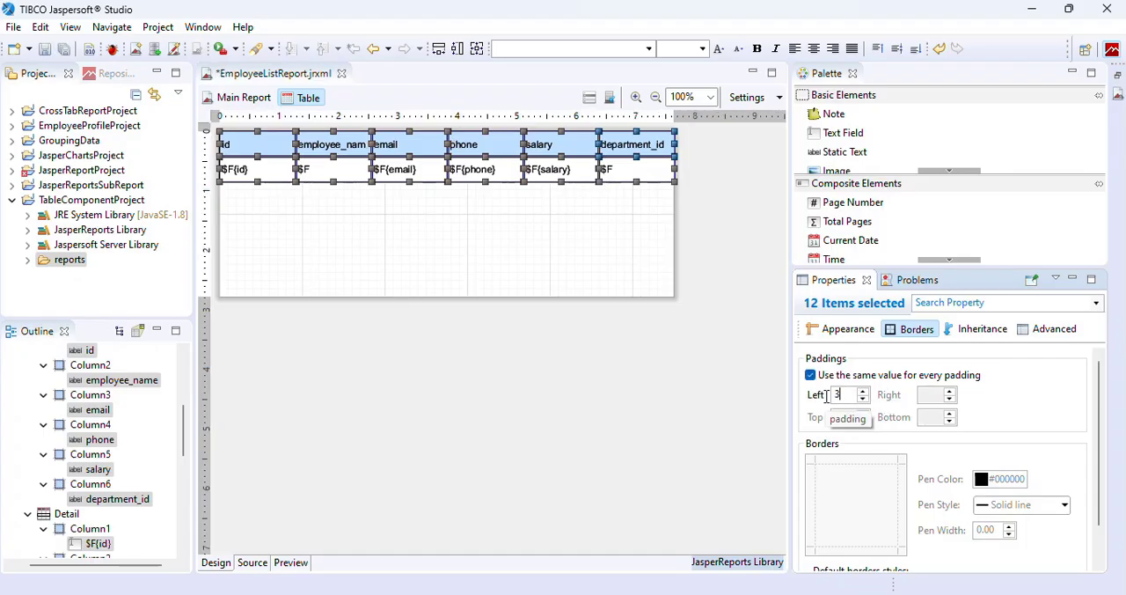
left_click(591, 256)
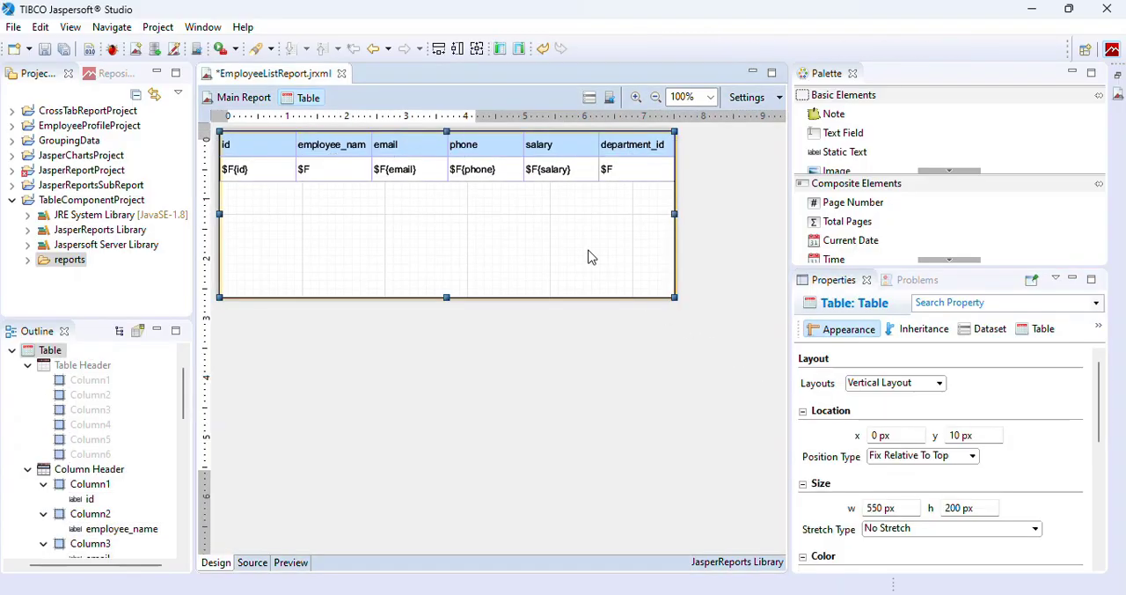
key("ctrl+s")
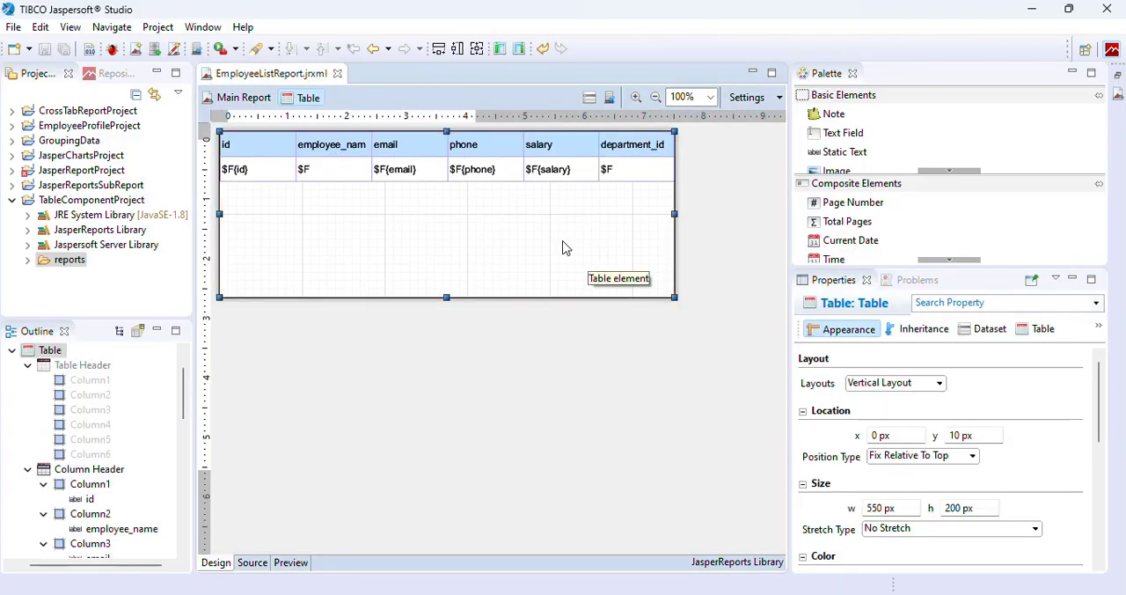
Rename the first three column headers of the table to Id, Name and Email.
double_click(246, 154)
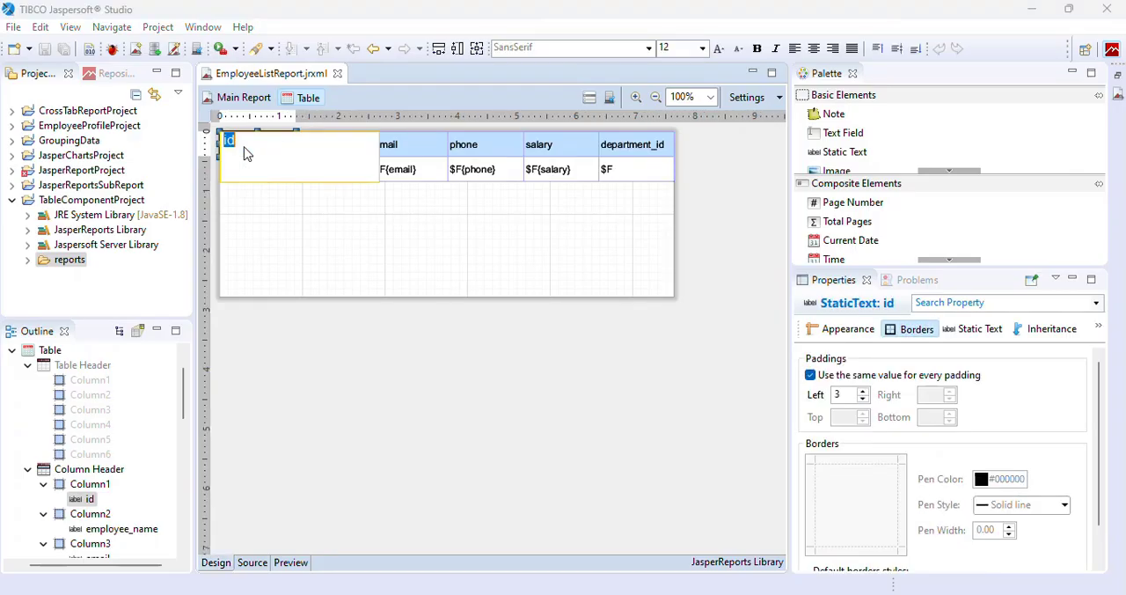
type("Id")
key("Return")
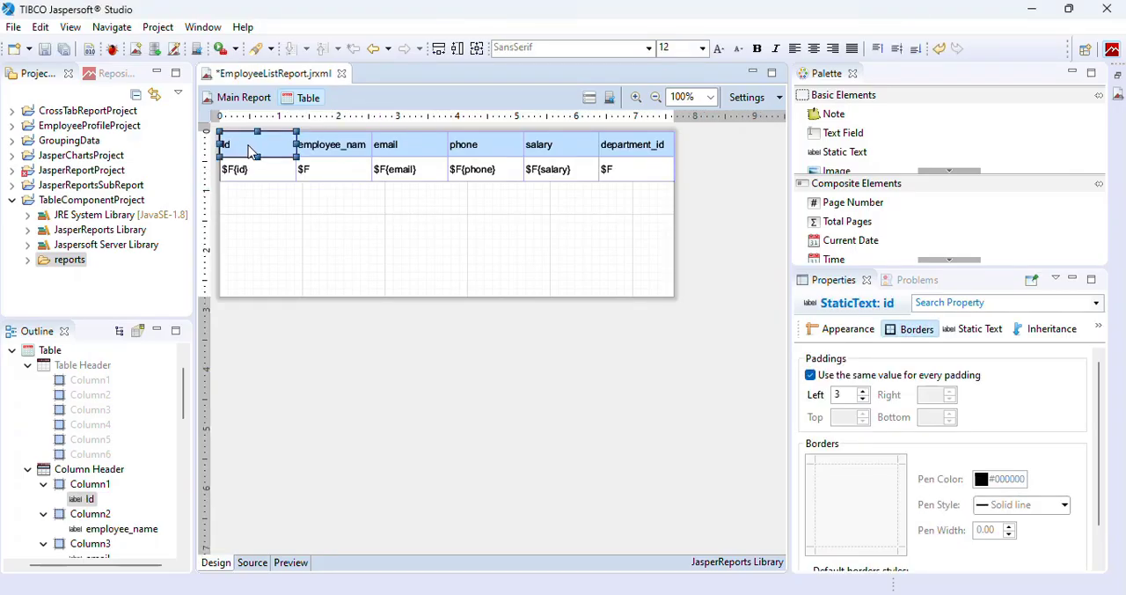
double_click(359, 150)
type("Nam")
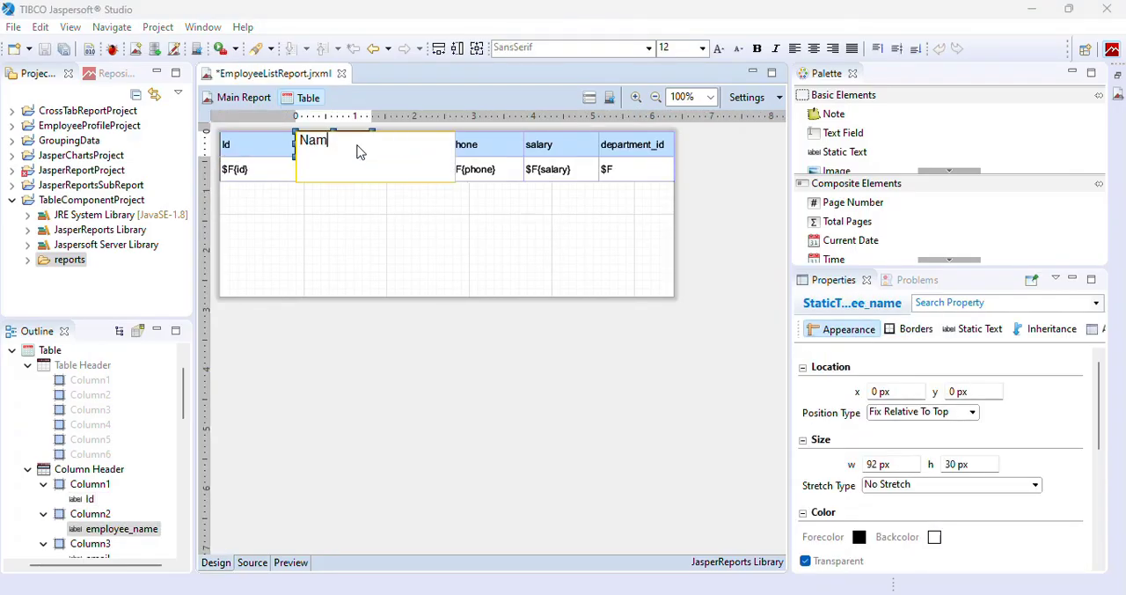
type("e")
key("Return")
double_click(384, 150)
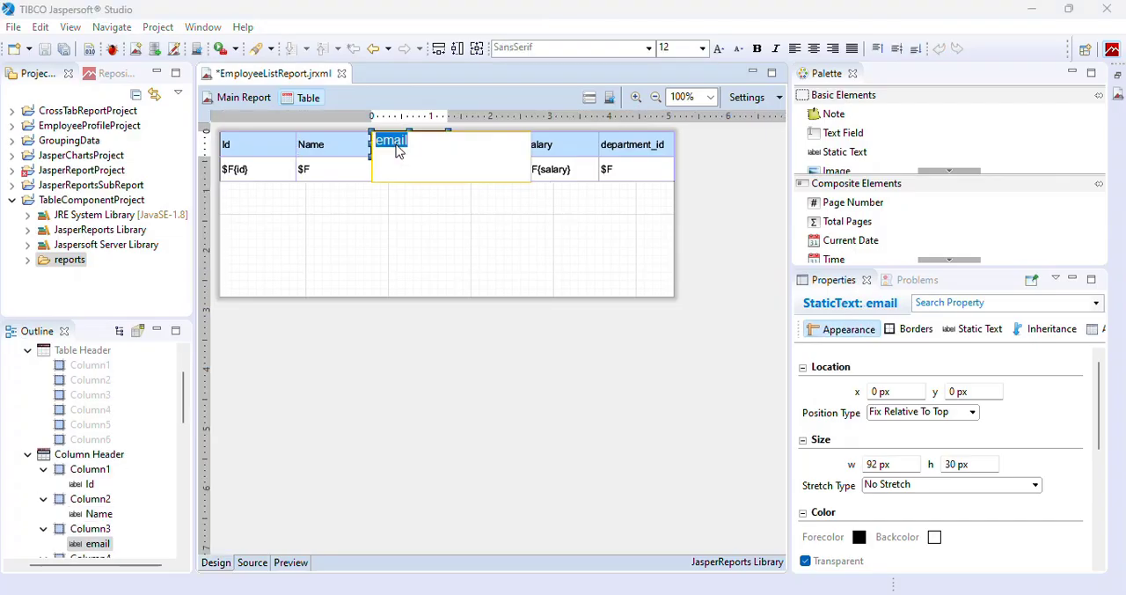
type("Email")
key("Return")
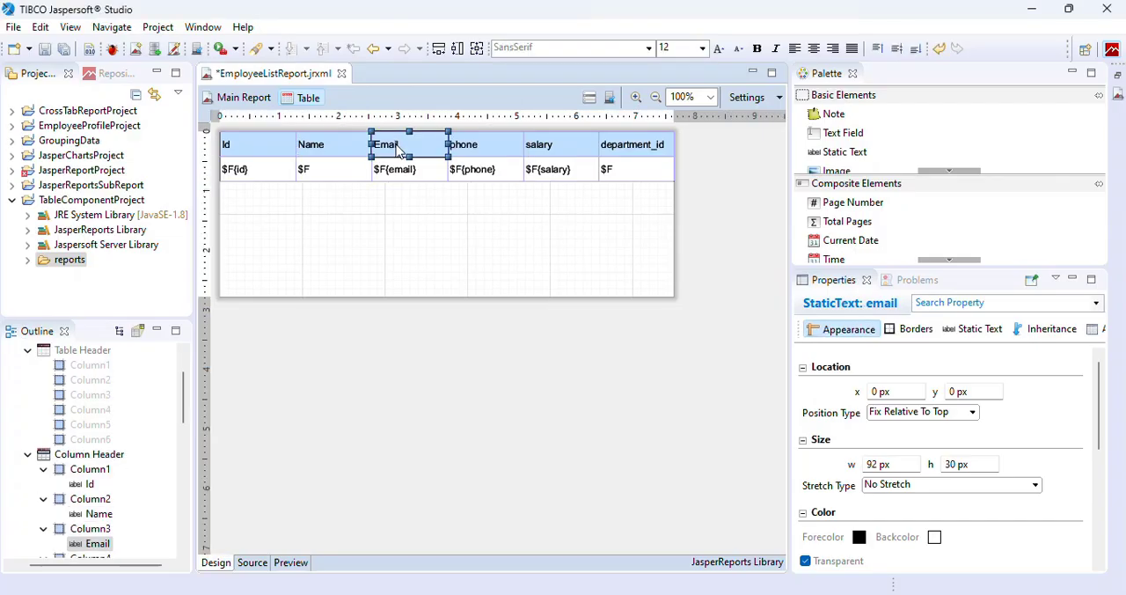
Rename the last three column headers of the table to Phone, Salary and Department.
double_click(472, 151)
type("Phone")
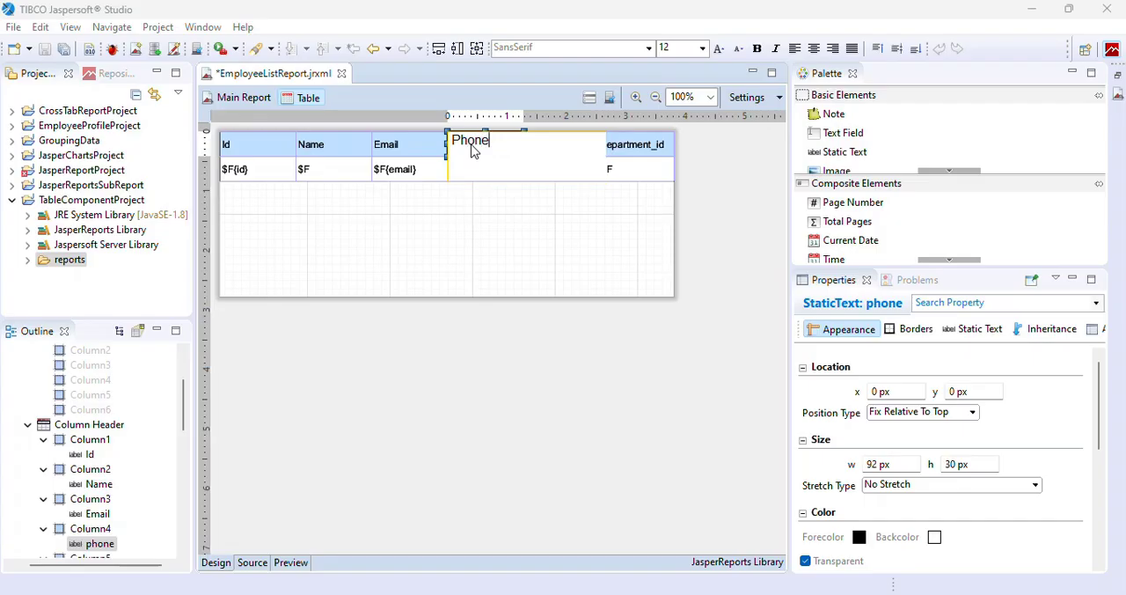
key("Return")
double_click(545, 152)
type("Salary")
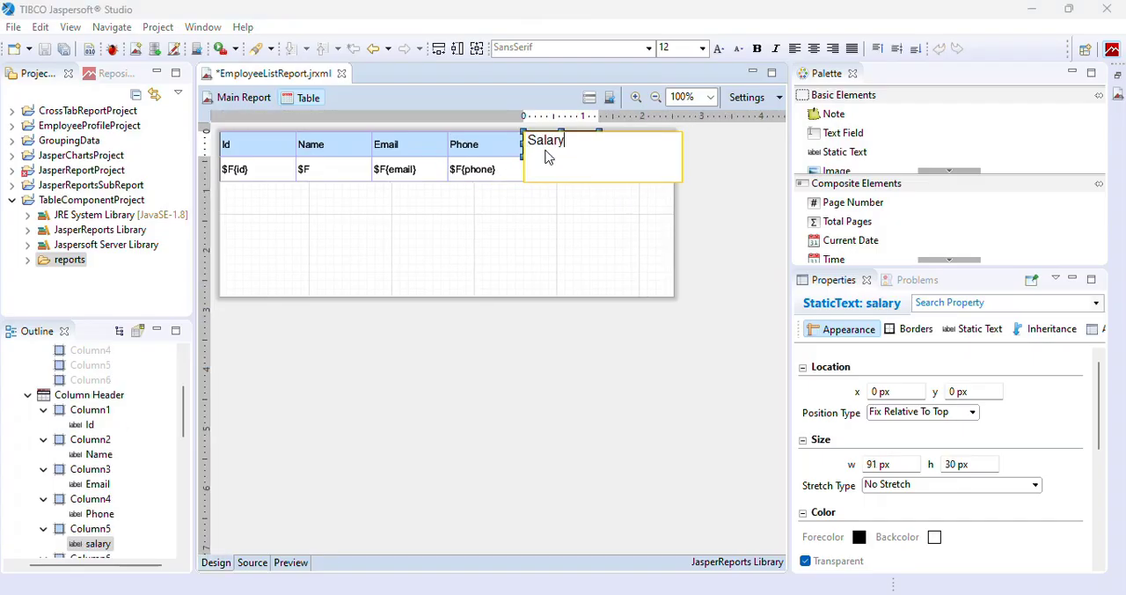
key("Return")
double_click(623, 149)
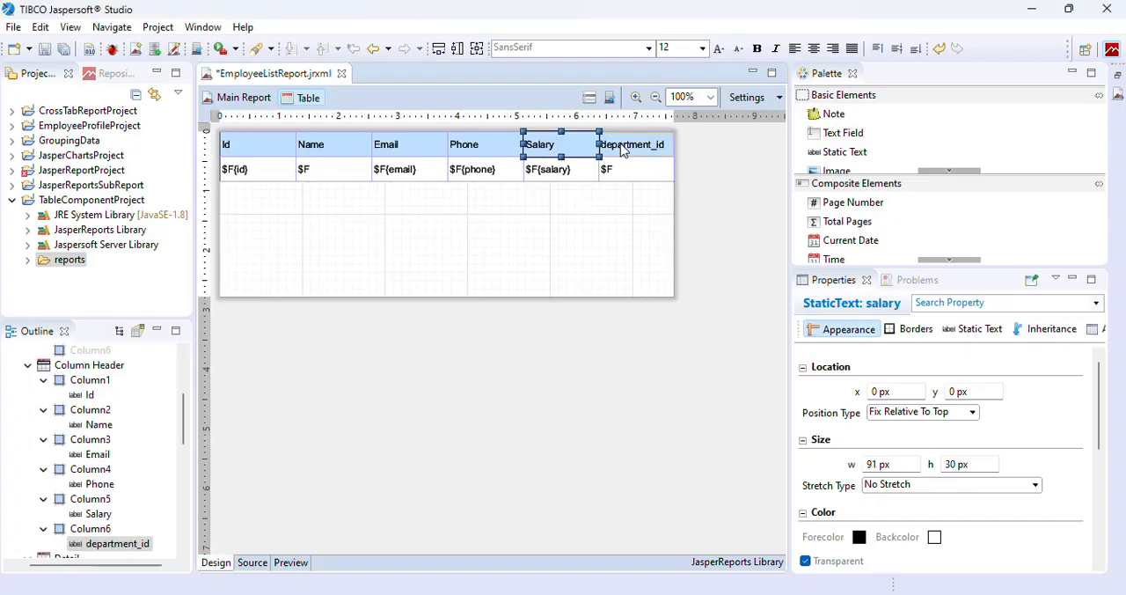
type("Departmen")
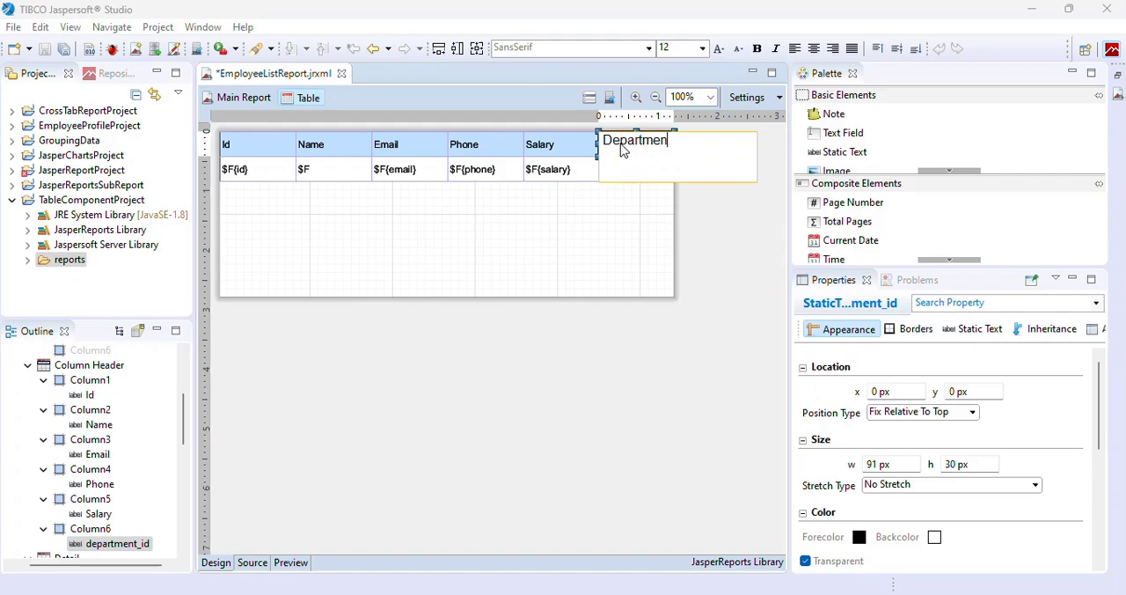
type("t")
key("Return")
Make all six column header labels bold, save the report and return to the main report.
left_click(535, 154, "shift")
left_click(484, 156, "shift")
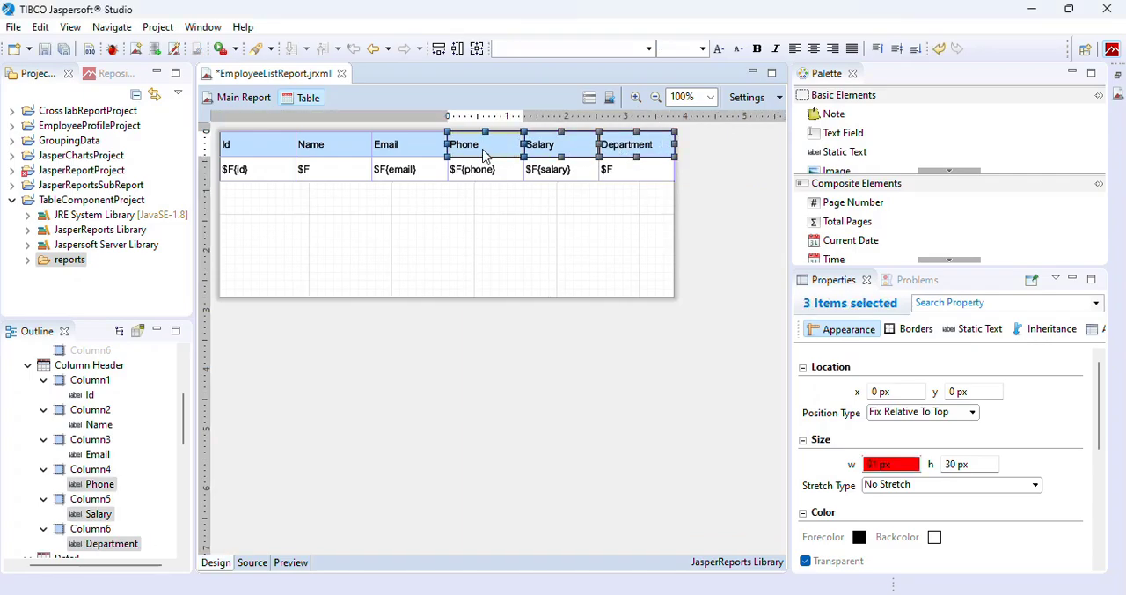
left_click(390, 146, "shift")
left_click(324, 155, "shift")
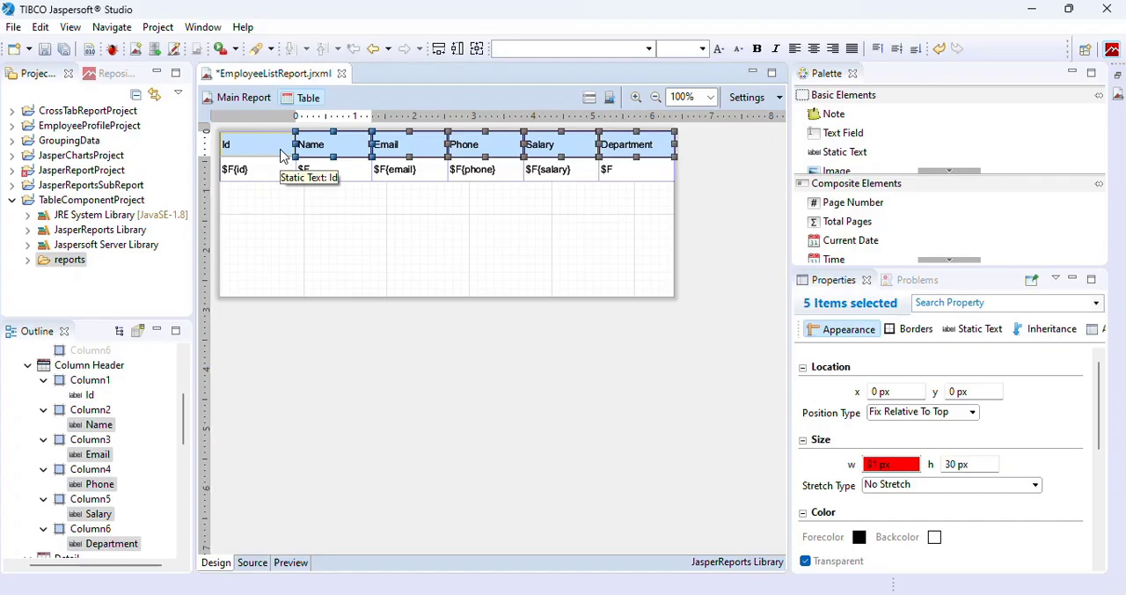
left_click(281, 156, "shift")
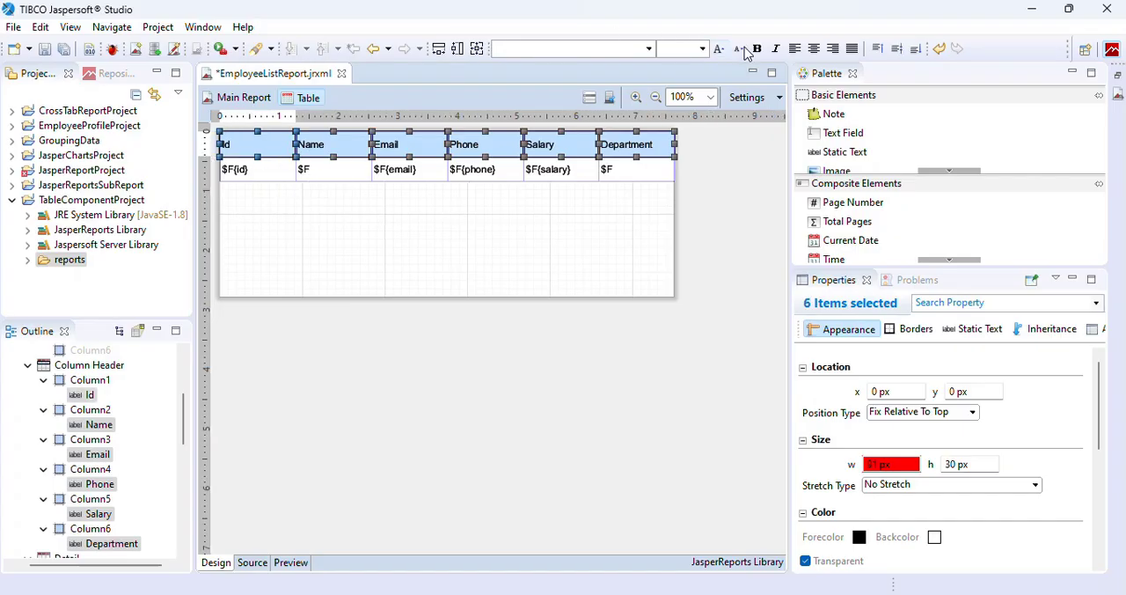
left_click(758, 50)
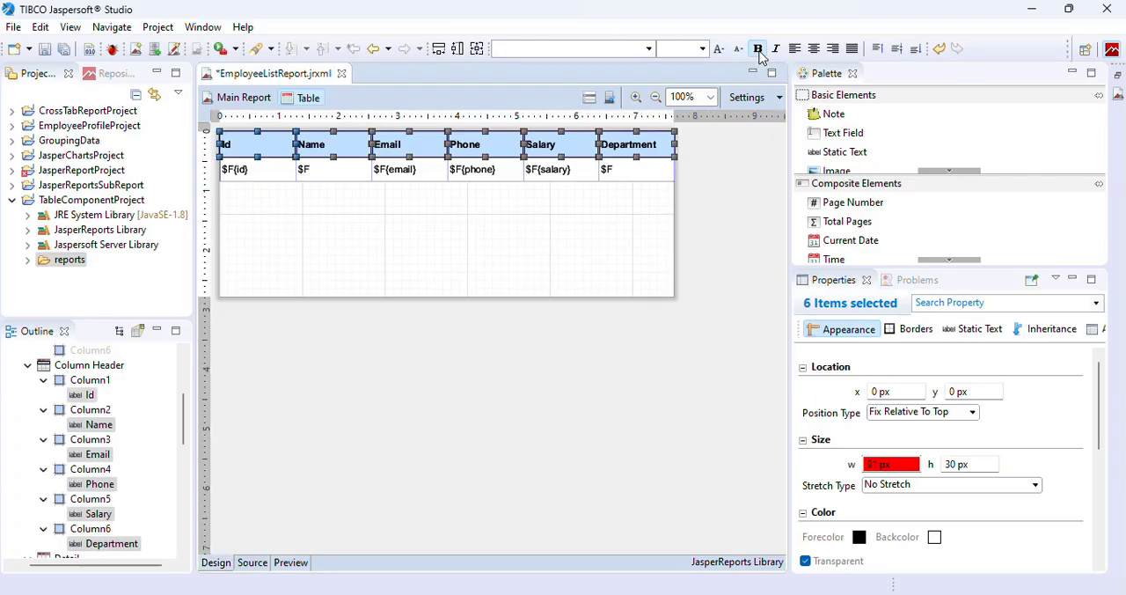
key("ctrl+s")
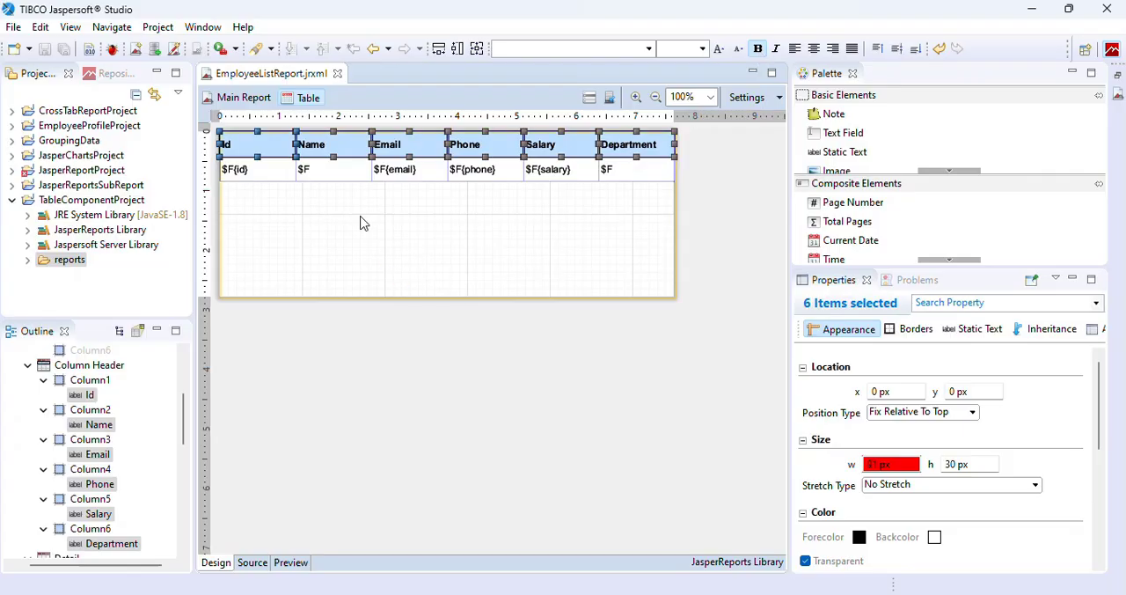
left_click(239, 97)
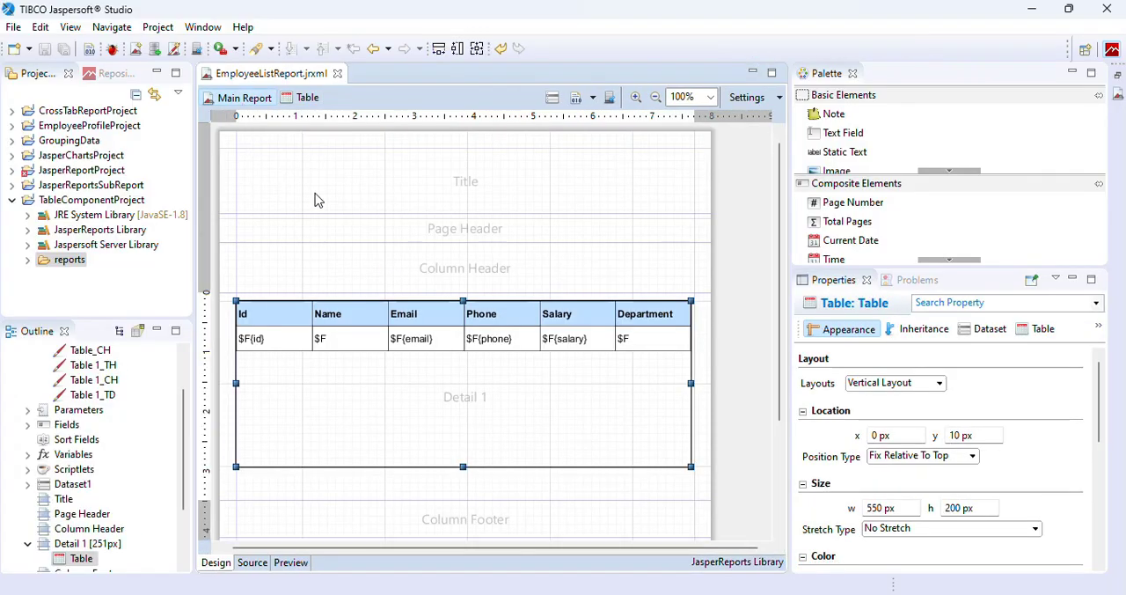
Preview the report to check the padded cells and bold column headers, and return to the report design.
left_click(290, 562)
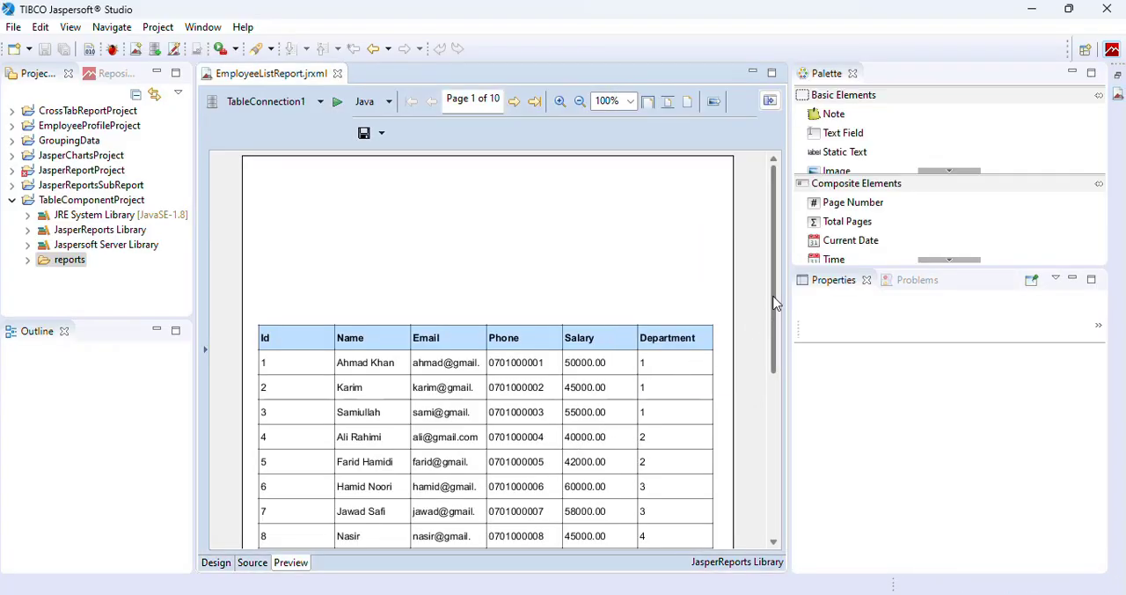
scroll(765, 352, "down", 3)
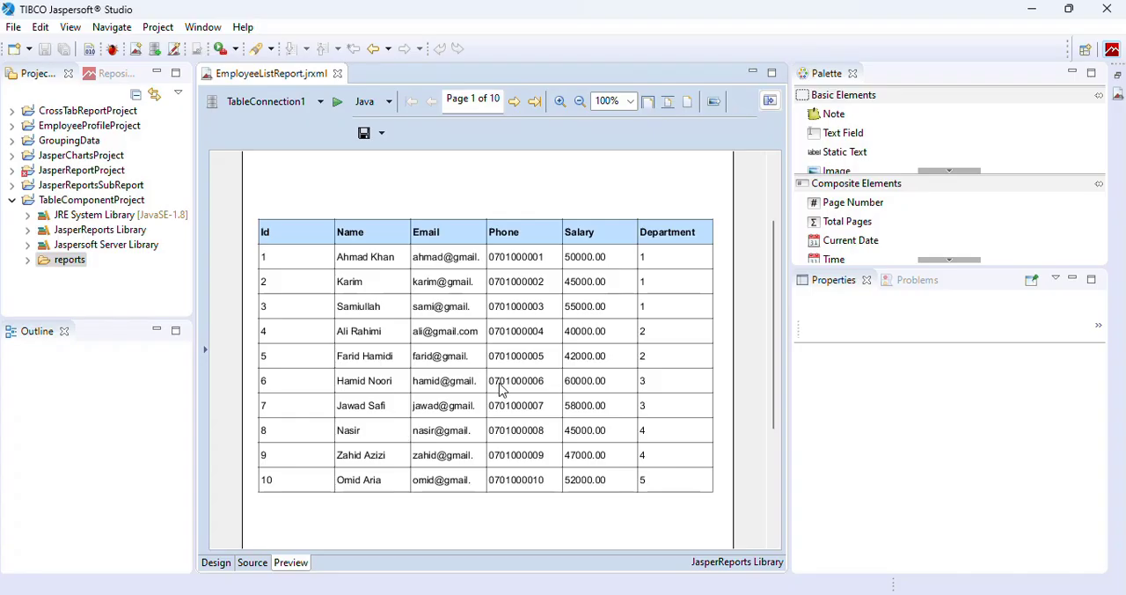
scroll(499, 391, "down", 3)
scroll(501, 390, "up", 5)
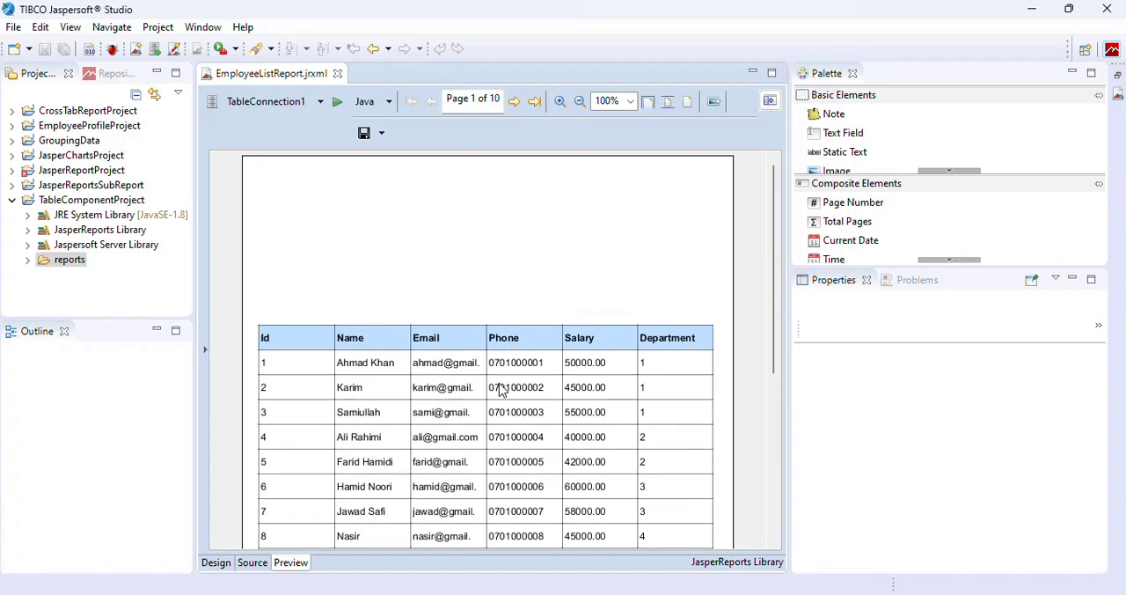
left_click(216, 563)
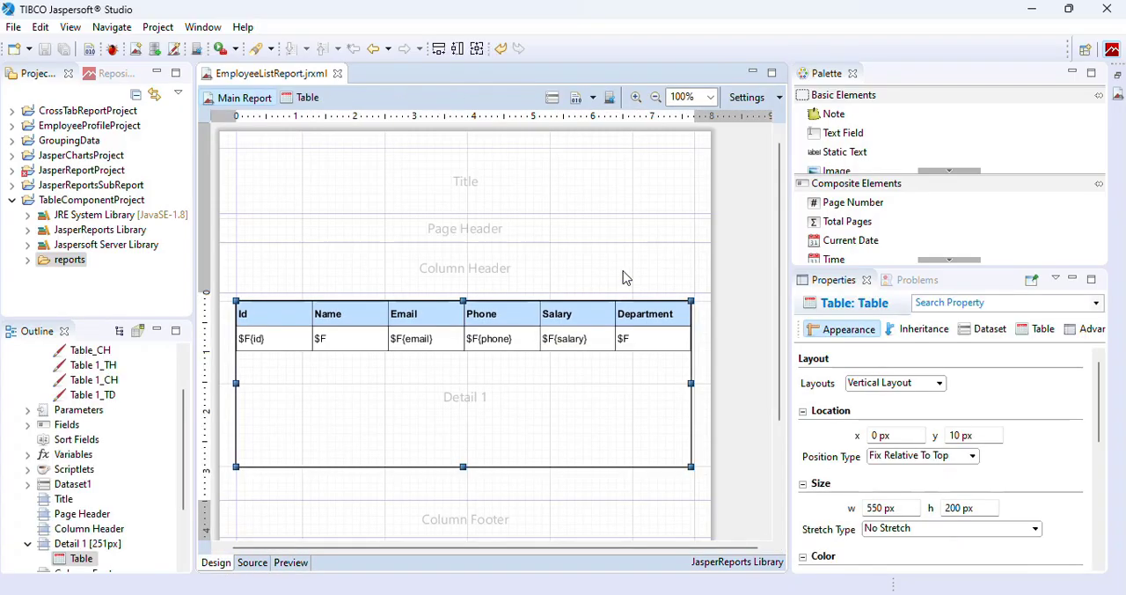
Add a static text reading "Employee List Report" to the middle of the Title band.
left_click_drag(836, 153, 425, 195)
double_click(459, 206)
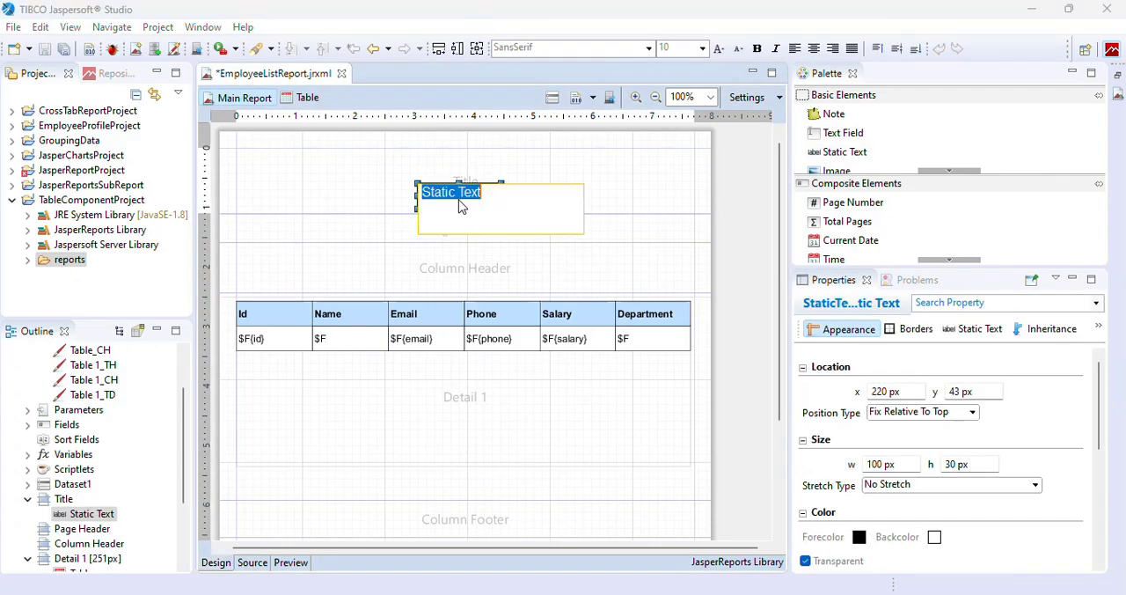
type("Employee List Report")
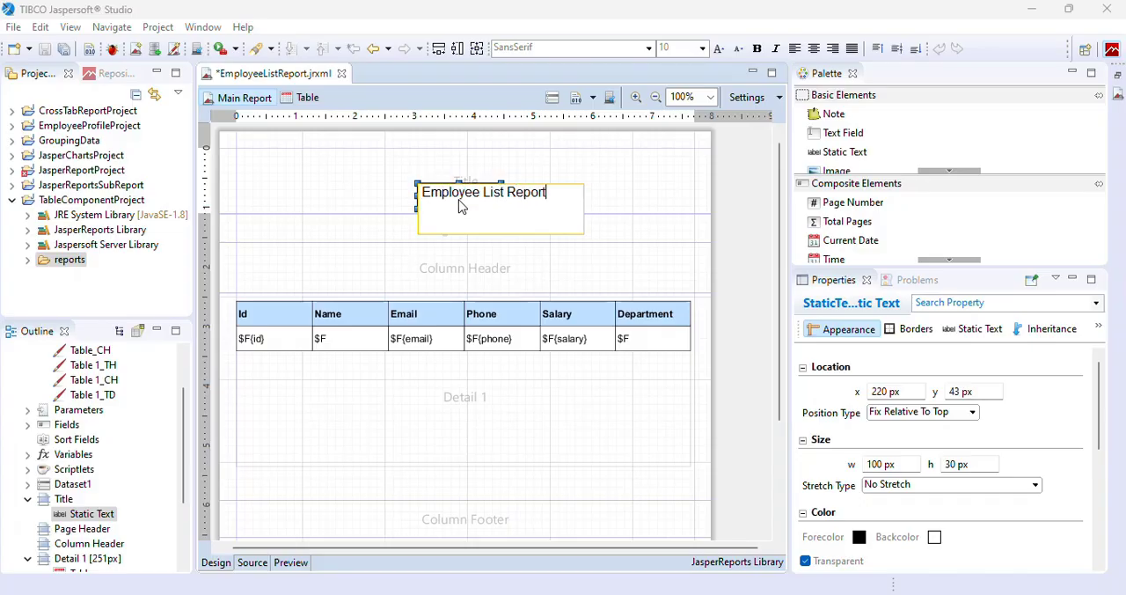
key("Return")
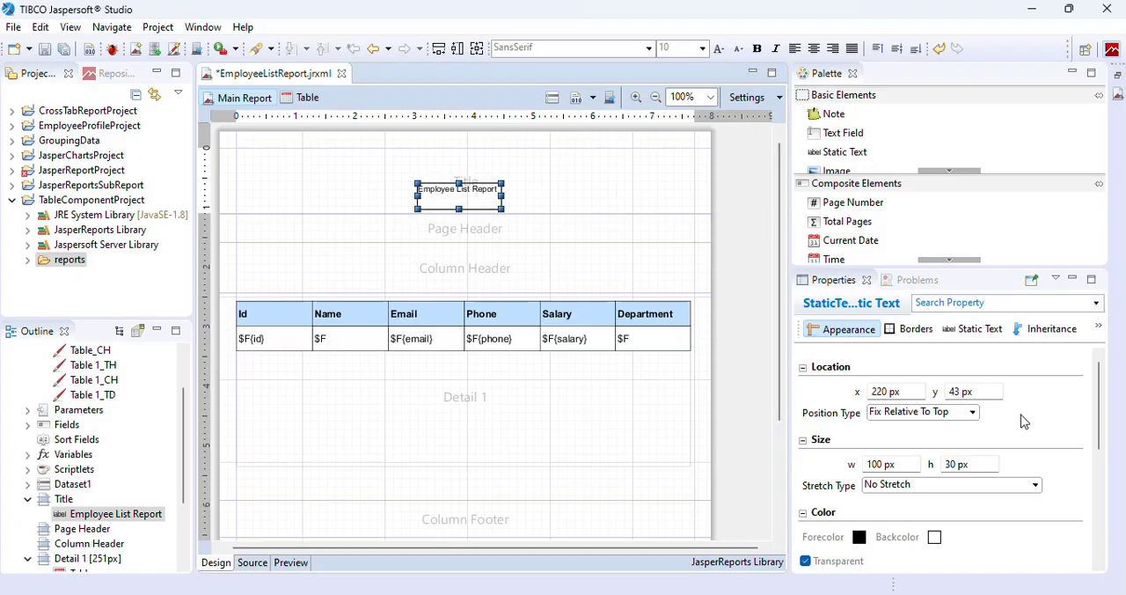
Format the "Employee List Report" text in blue #3737F0, font size 20 and bold.
left_click(859, 536)
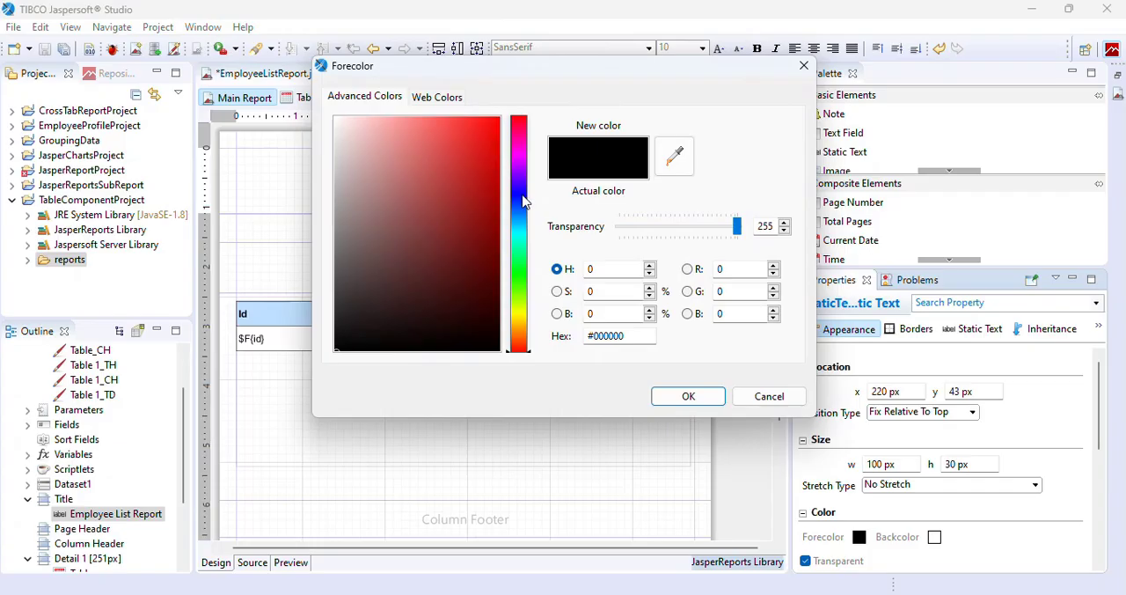
left_click(521, 195)
left_click(463, 132)
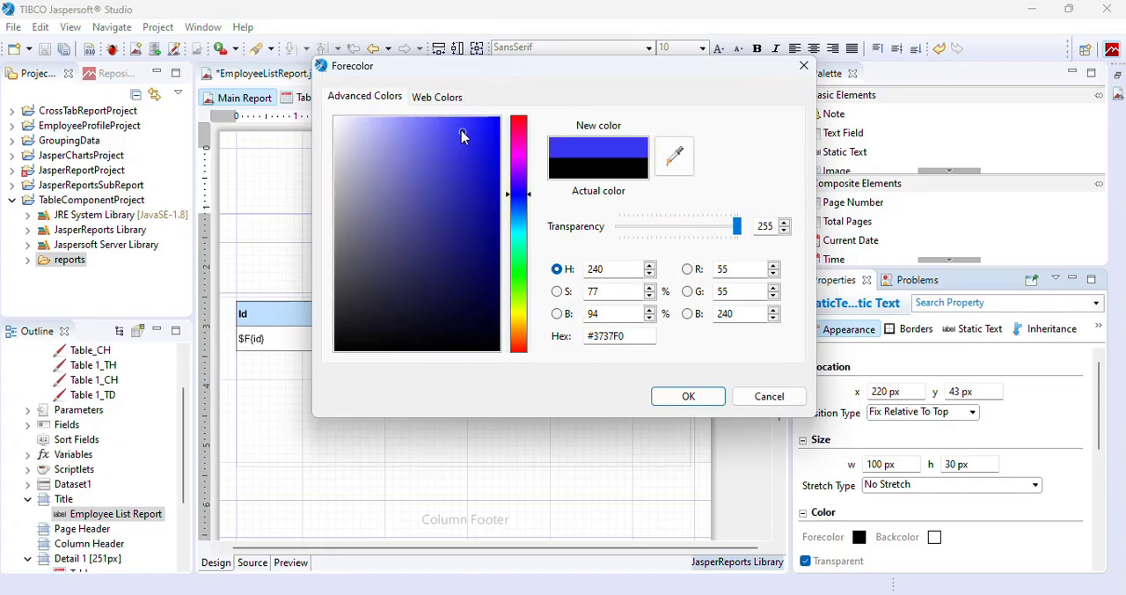
left_click(698, 397)
left_click(702, 49)
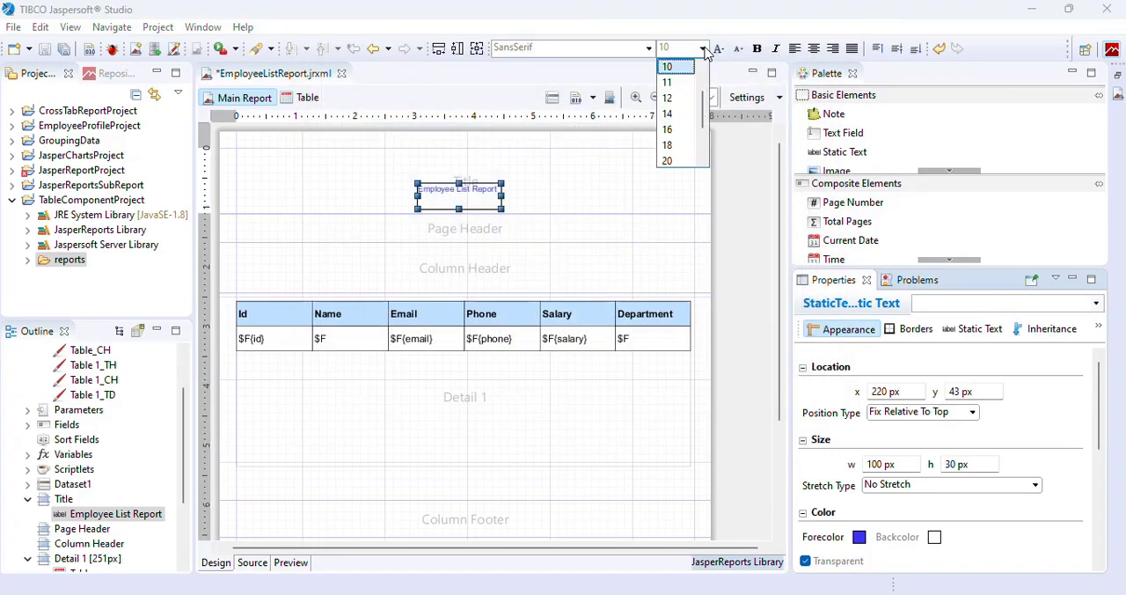
left_click(671, 159)
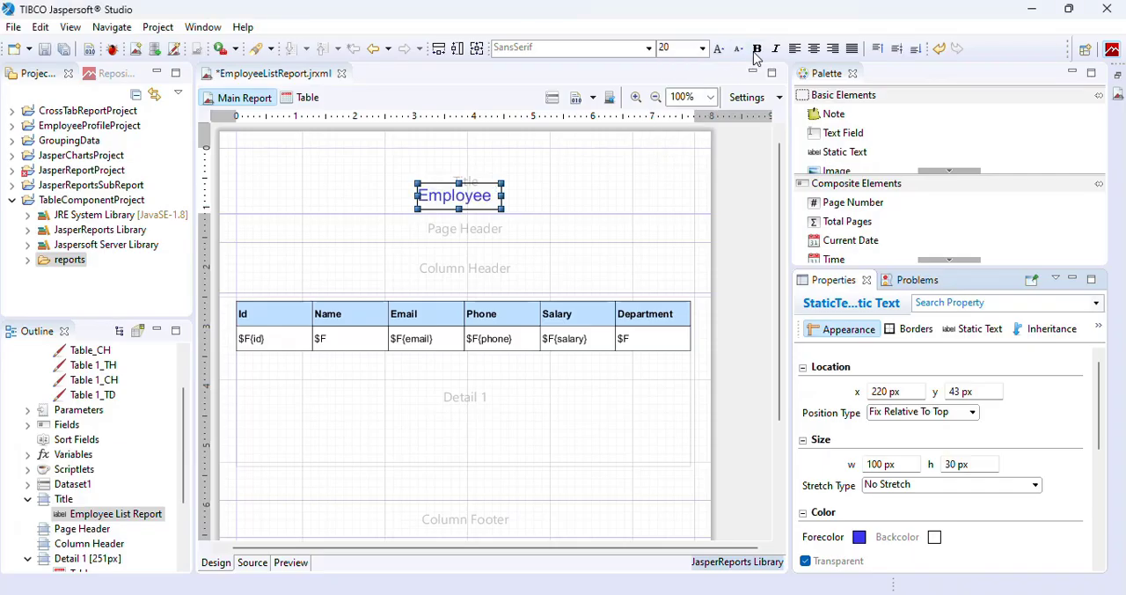
left_click(757, 49)
Stretch the title text to x 10 px and 540 px wide, and centre its text horizontally.
left_click_drag(417, 196, 244, 189)
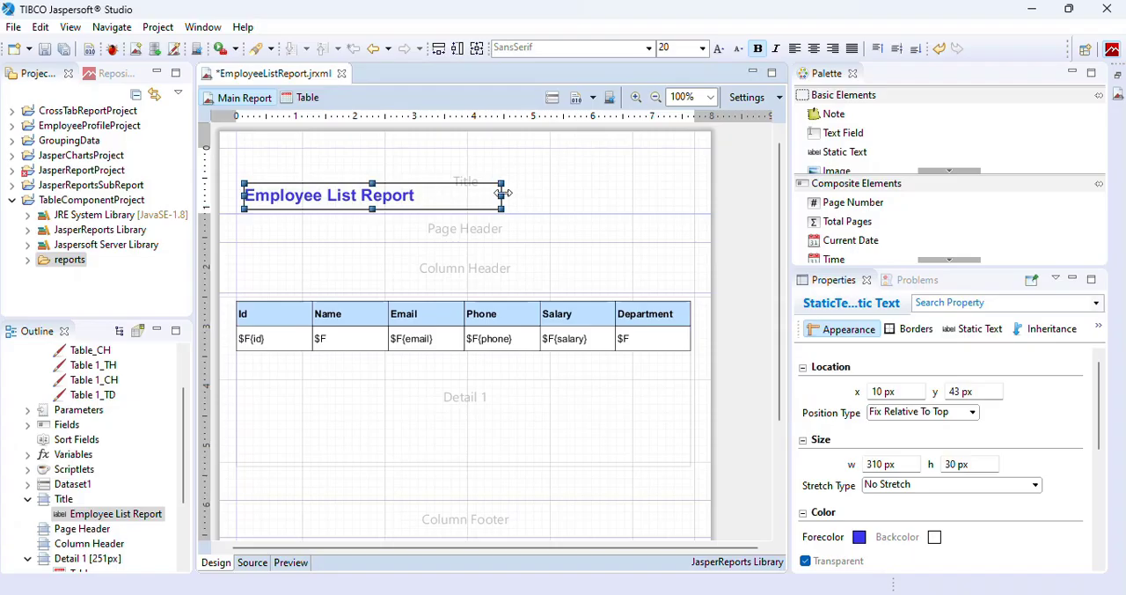
left_click_drag(585, 194, 695, 206)
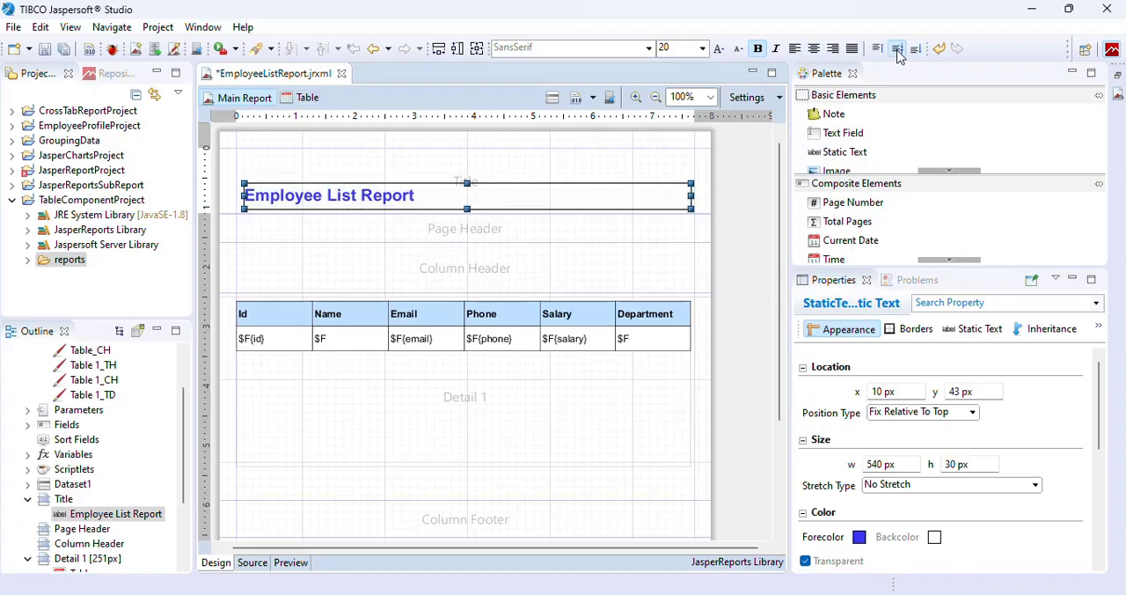
left_click(814, 50)
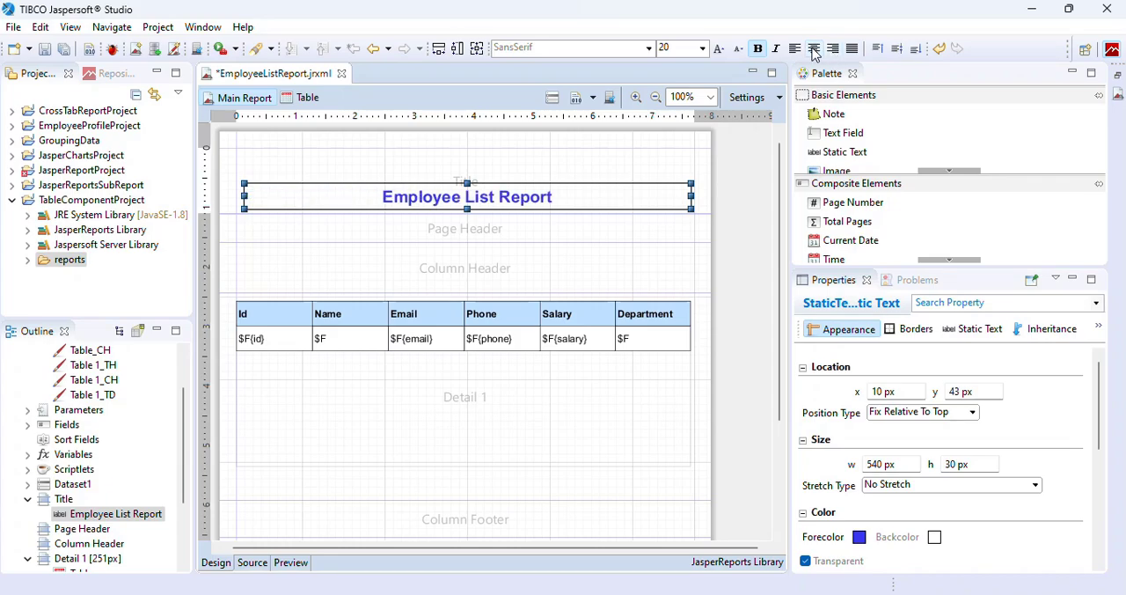
Save the report and preview it with the new title.
key("ctrl+s")
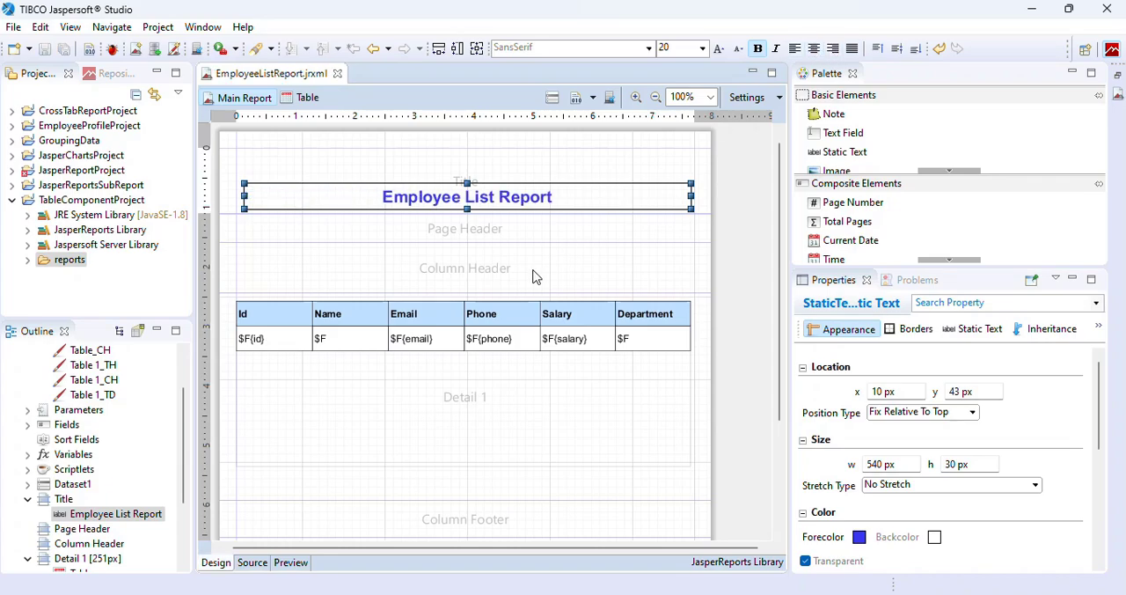
left_click(297, 568)
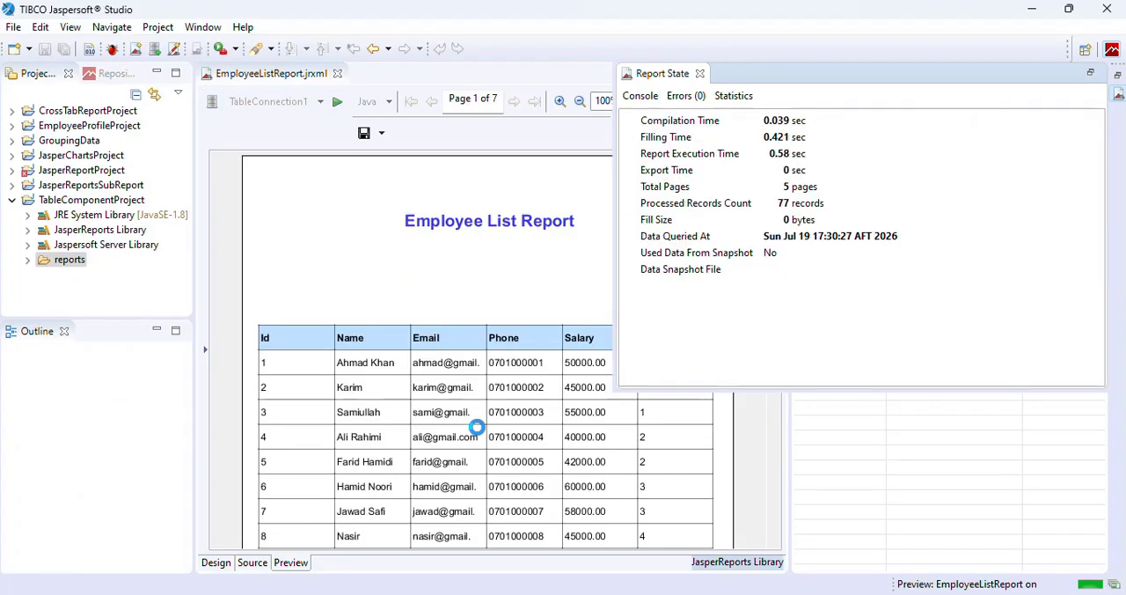